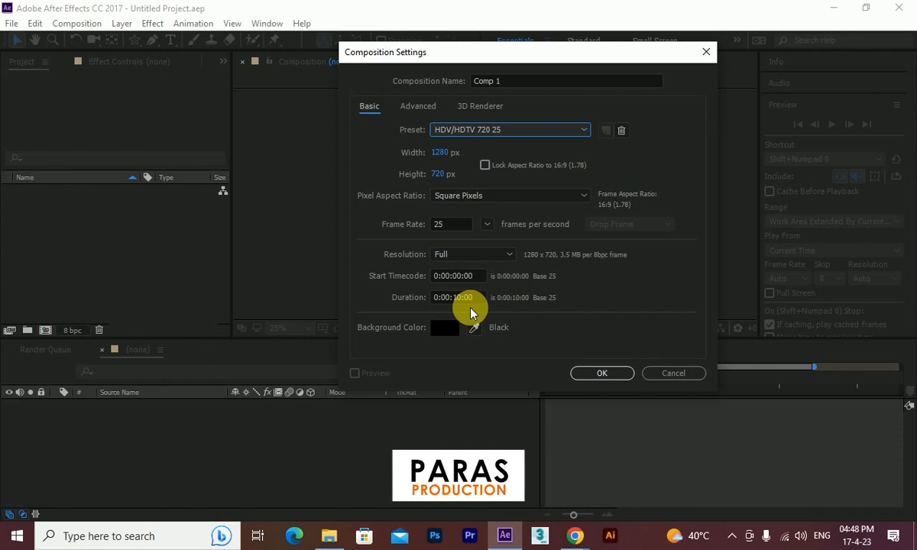
# Create the 1280 x 720, 25 fps, 10-second composition and add a black comp-sized solid named bg
pyautogui.click(609, 376)
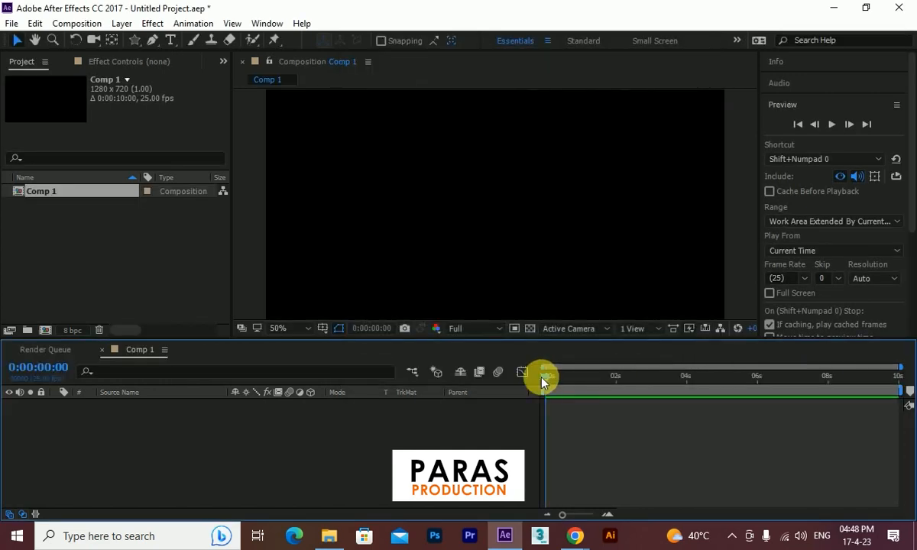
pyautogui.rightClick(220, 446)
pyautogui.moveTo(386, 308)
pyautogui.click(441, 344)
pyautogui.moveTo(853, 64); pyautogui.dragTo(455, 87)
pyautogui.write('bg')
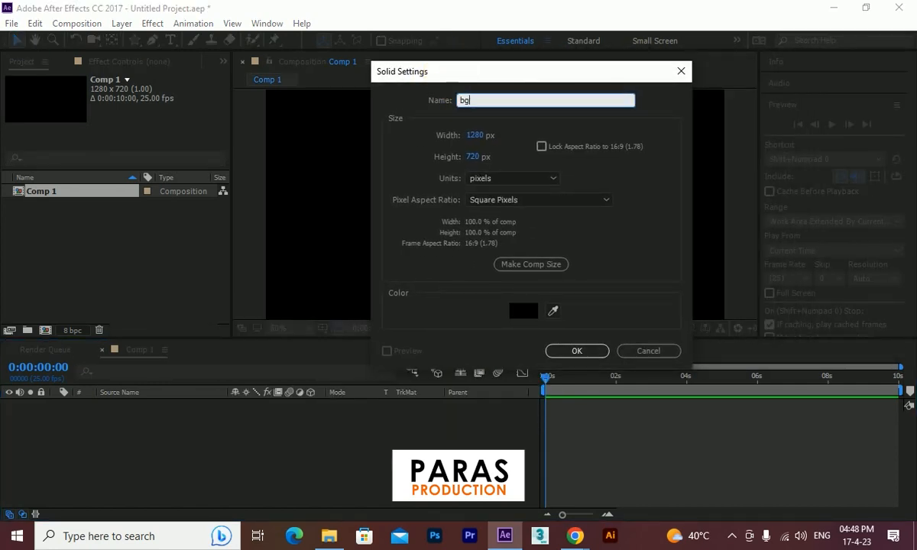
pyautogui.click(564, 349)
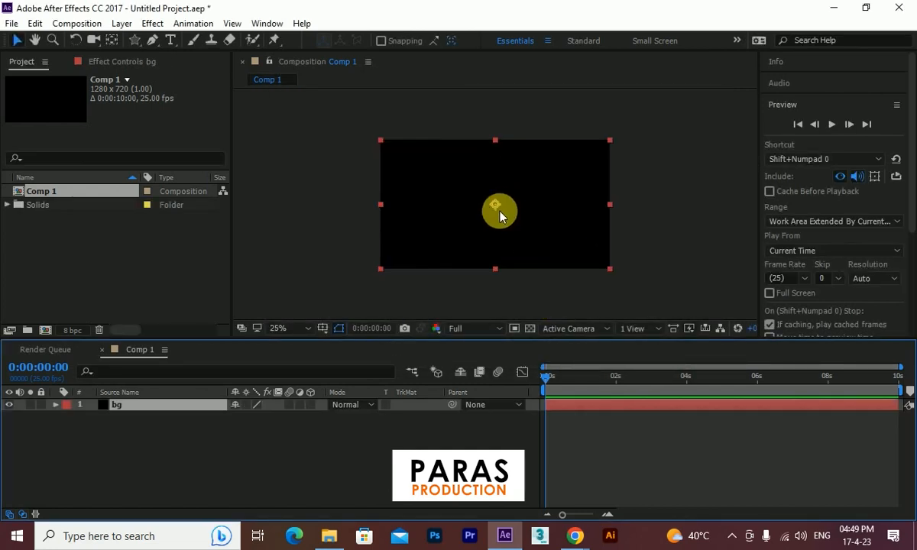
# Apply the Gradient Ramp effect to the bg solid
pyautogui.click(152, 23)
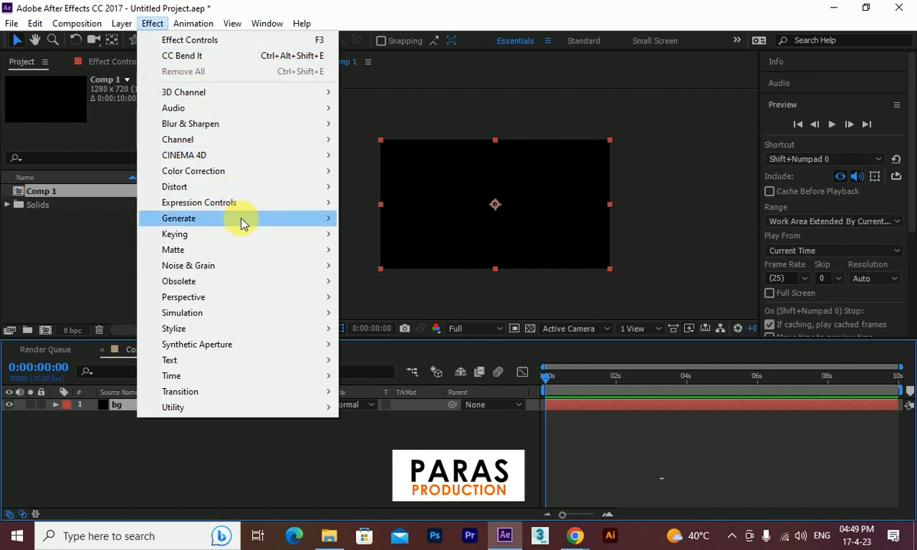
pyautogui.moveTo(241, 226)
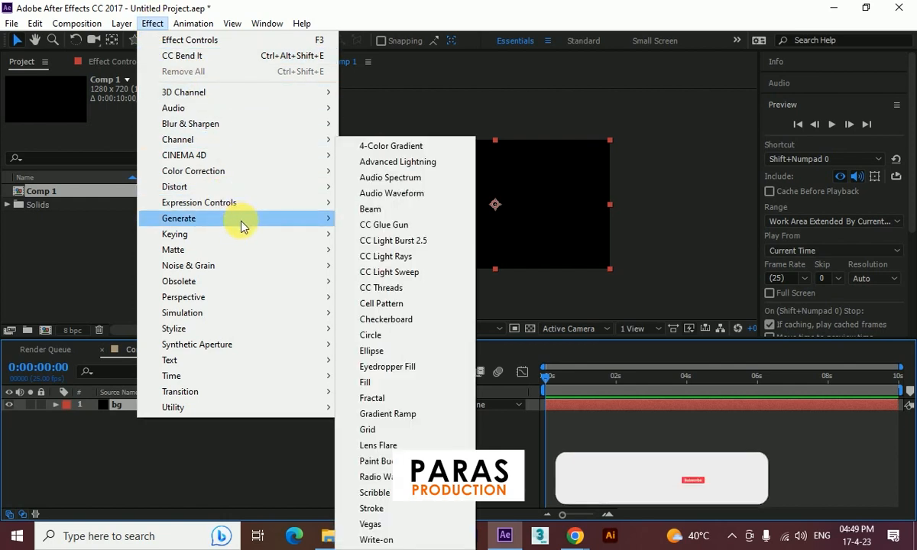
pyautogui.click(387, 413)
# Set the Gradient Ramp's start color to bright magenta
pyautogui.click(133, 116)
pyautogui.click(865, 279)
pyautogui.moveTo(841, 223); pyautogui.dragTo(692, 196)
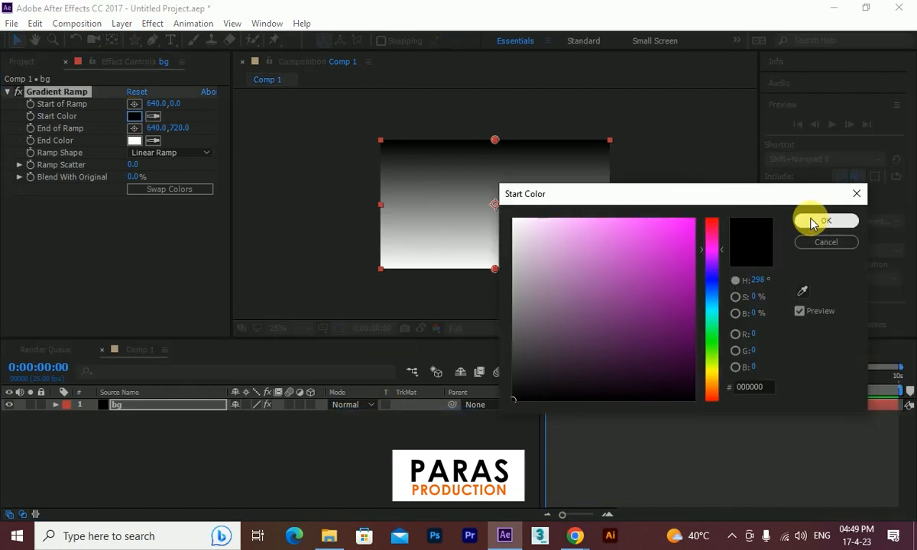
pyautogui.click(812, 222)
pyautogui.click(133, 116)
pyautogui.click(712, 249)
pyautogui.click(693, 220)
pyautogui.click(826, 221)
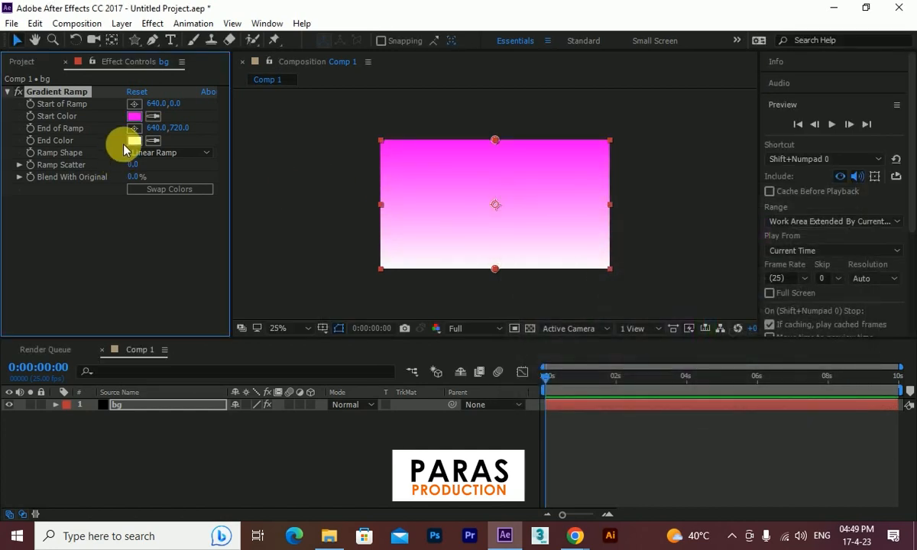
# Set the Gradient Ramp's end color to very dark navy blue, 051C2B
pyautogui.click(134, 140)
pyautogui.click(712, 288)
pyautogui.click(672, 328)
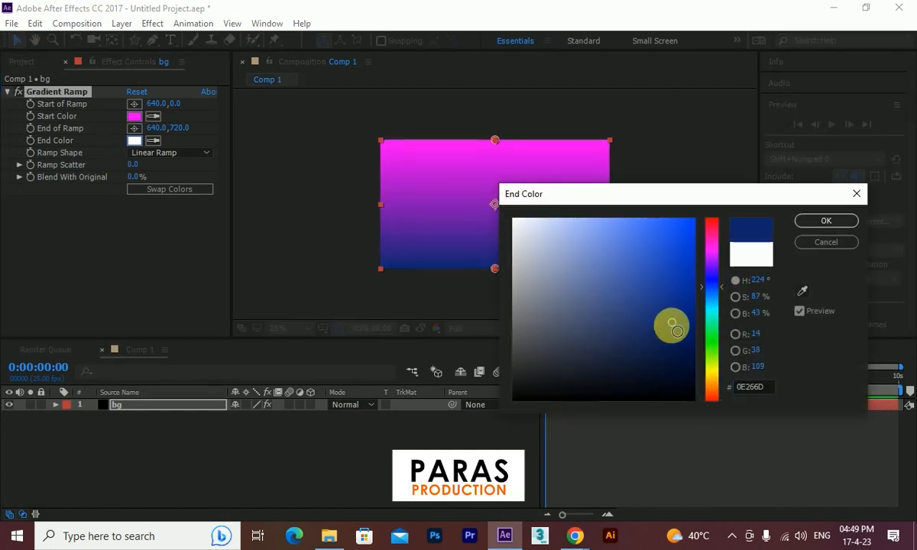
pyautogui.click(710, 305)
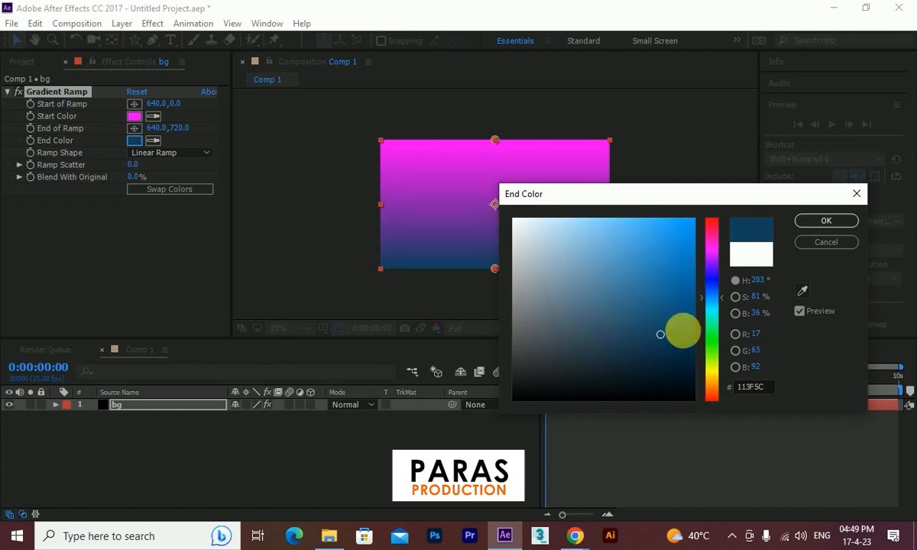
pyautogui.click(667, 355)
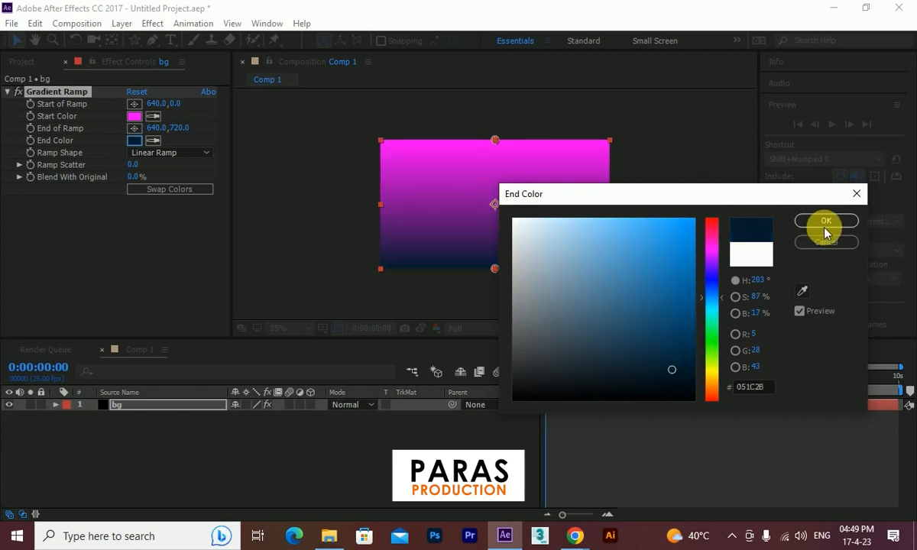
pyautogui.click(826, 220)
# Make the gradient a Radial Ramp starting near the frame's center, about 644, 372, and ending below the frame at about 640, 1096
pyautogui.click(168, 153)
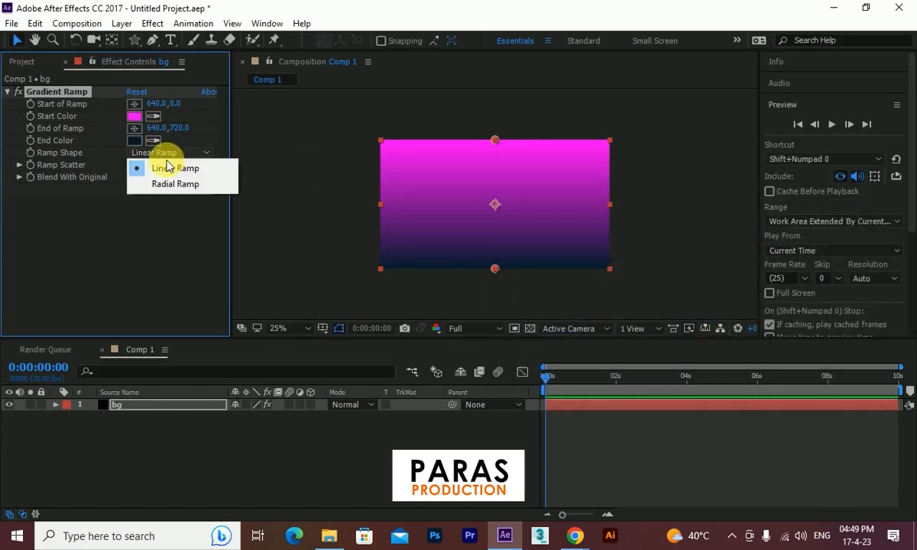
pyautogui.click(174, 184)
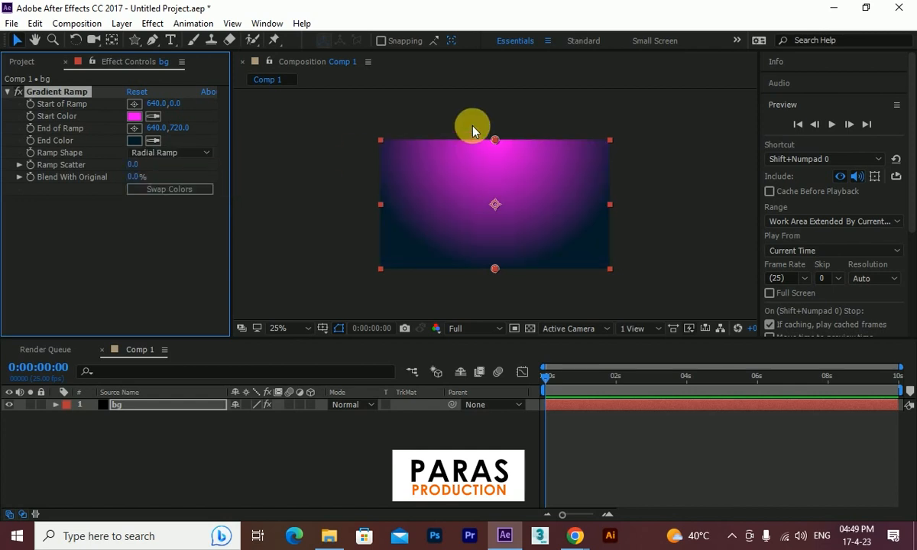
pyautogui.moveTo(495, 140); pyautogui.dragTo(493, 208)
pyautogui.moveTo(495, 268); pyautogui.dragTo(492, 330)
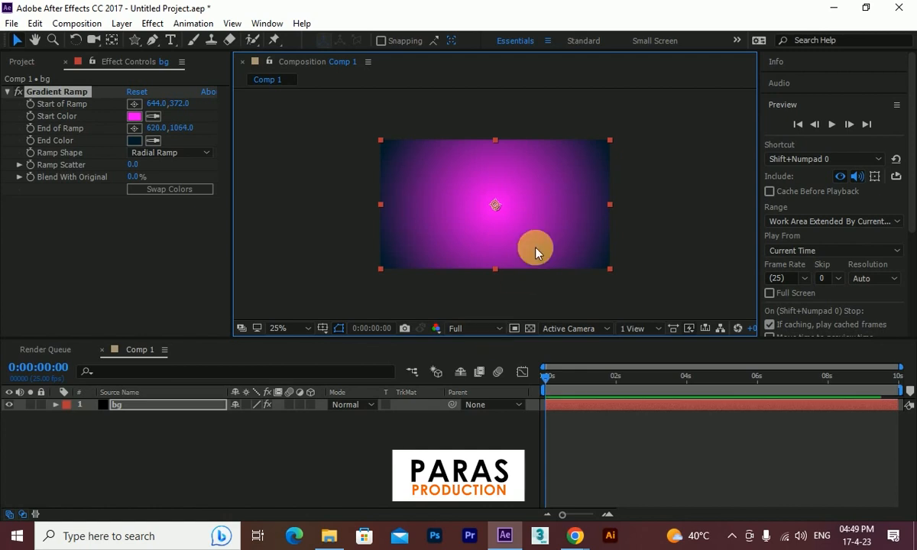
pyautogui.moveTo(541, 249); pyautogui.dragTo(541, 183)
pyautogui.moveTo(489, 265); pyautogui.dragTo(491, 268)
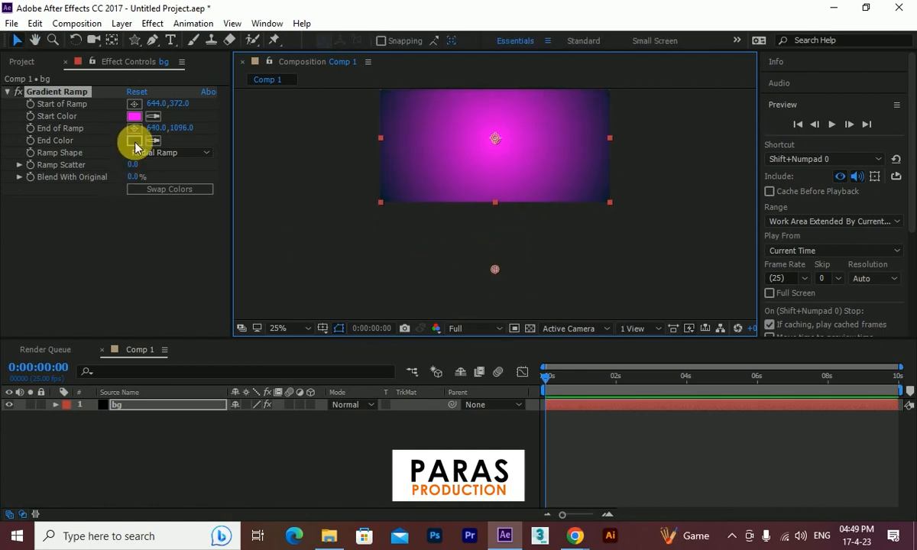
# Darken the gradient's start color to a deep purple, about 891688
pyautogui.click(135, 118)
pyautogui.moveTo(661, 332); pyautogui.dragTo(666, 305)
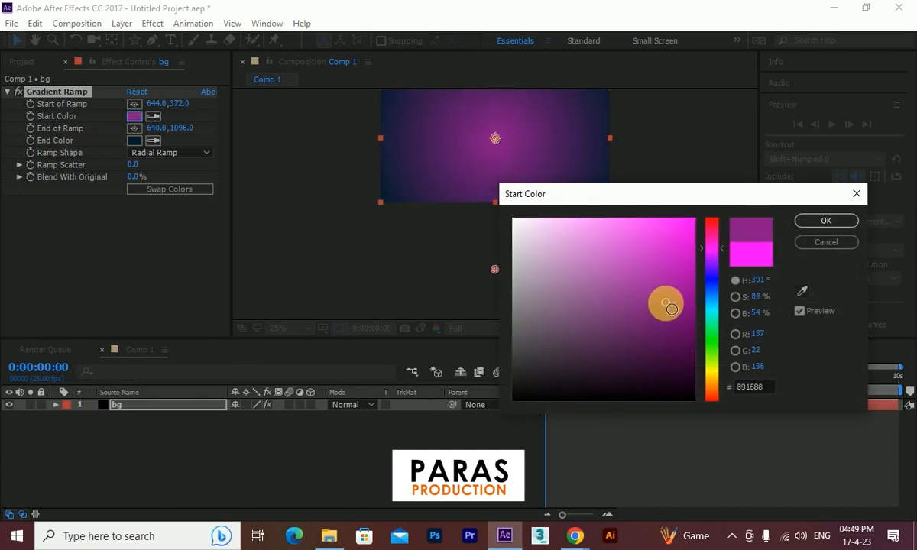
pyautogui.click(811, 221)
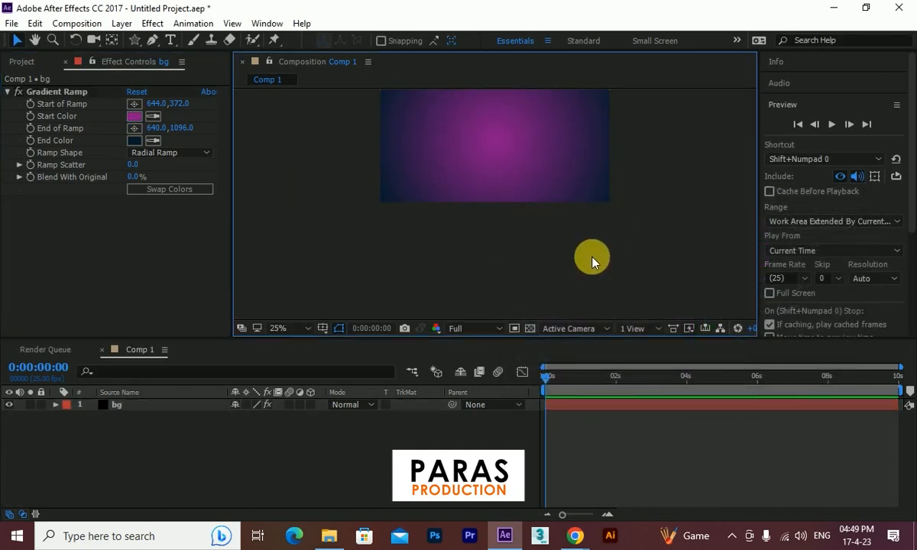
pyautogui.press('v')
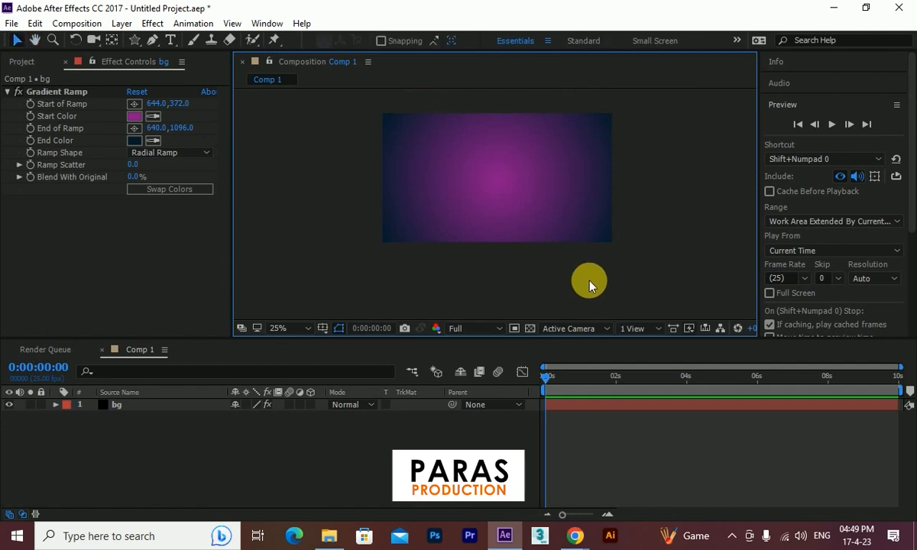
# Import the bg1 pattern image from the eid folder into the project
pyautogui.click(19, 64)
pyautogui.moveTo(645, 195); pyautogui.dragTo(670, 210)
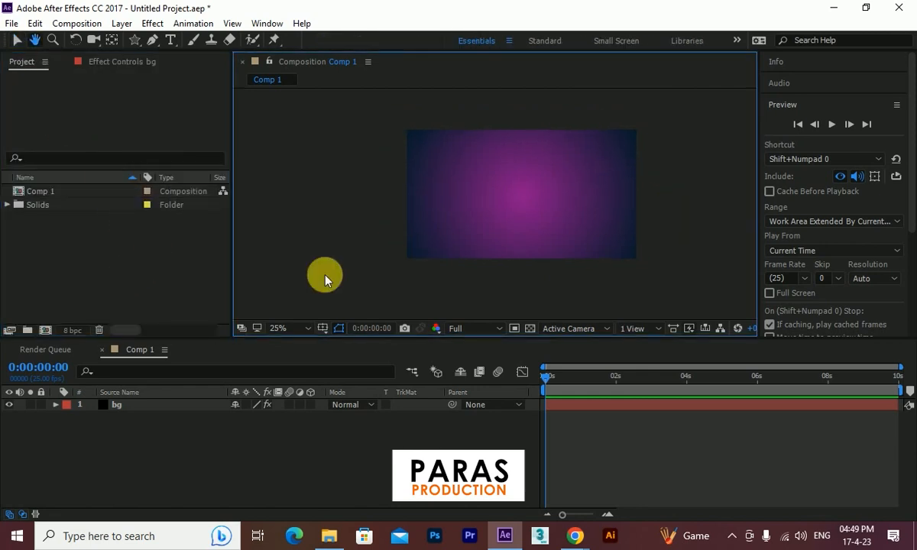
pyautogui.doubleClick(172, 243)
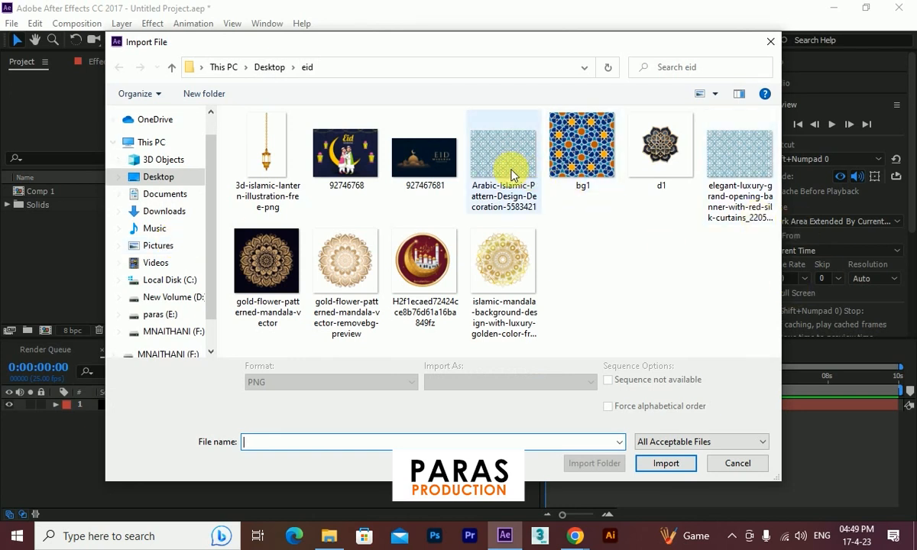
pyautogui.click(598, 168)
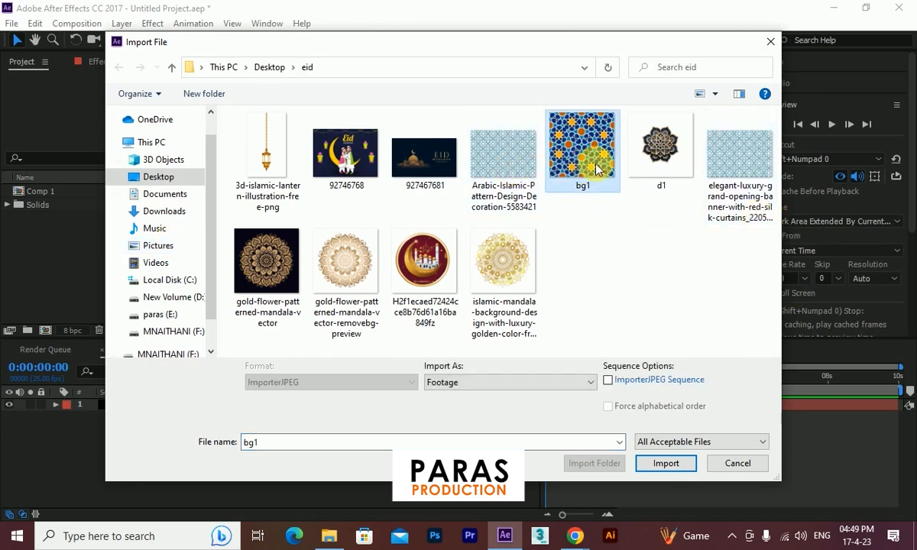
pyautogui.click(665, 464)
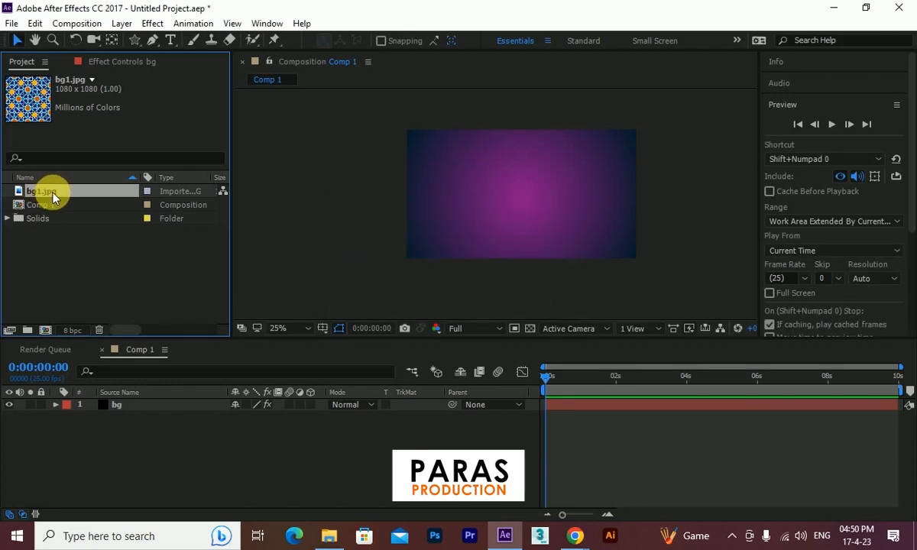
# Add bg1.jpg to Comp 1 above the bg layer and scale it up until it extends beyond the frame on all sides
pyautogui.moveTo(61, 197); pyautogui.dragTo(91, 405)
pyautogui.scroll(-1, 542, 262)
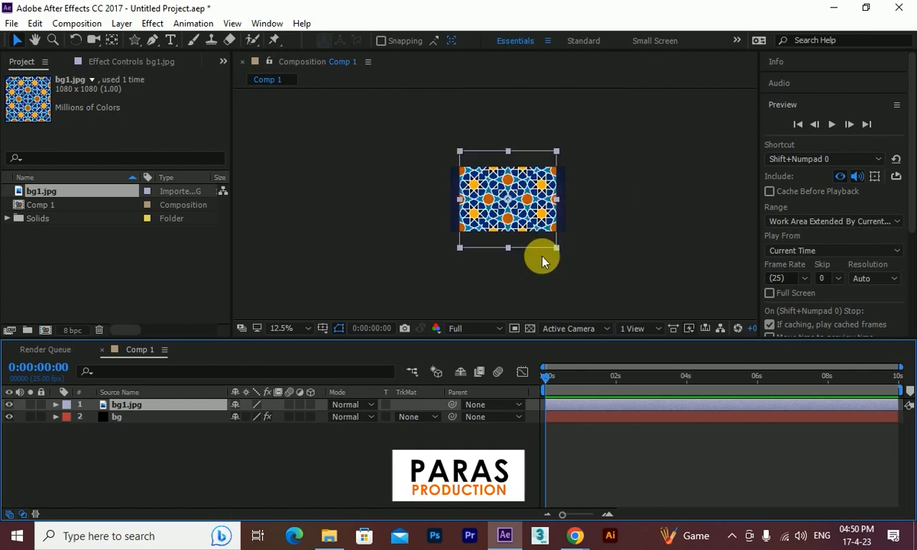
pyautogui.moveTo(558, 249); pyautogui.dragTo(596, 294)
pyautogui.click(642, 257)
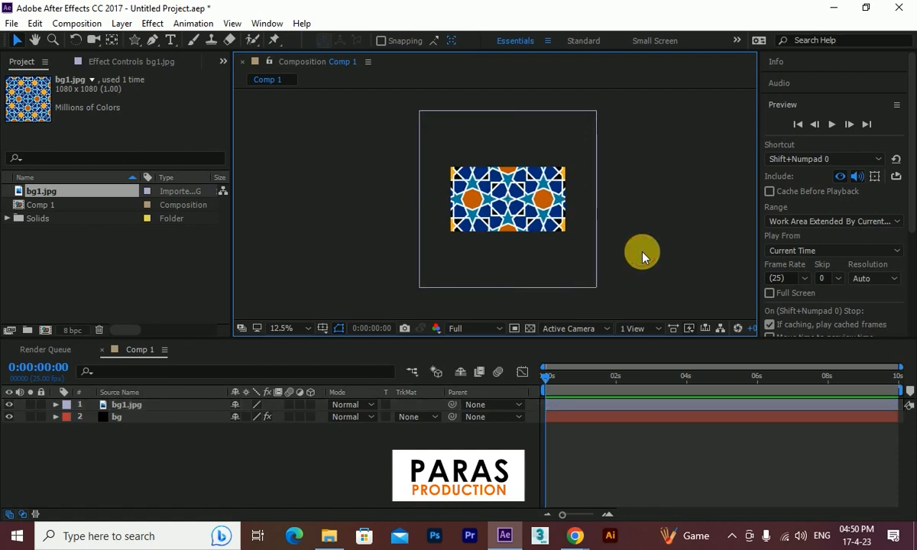
# Give the bg1.jpg layer's Rotation the expression time*10 and preview the spinning pattern
pyautogui.click(143, 411)
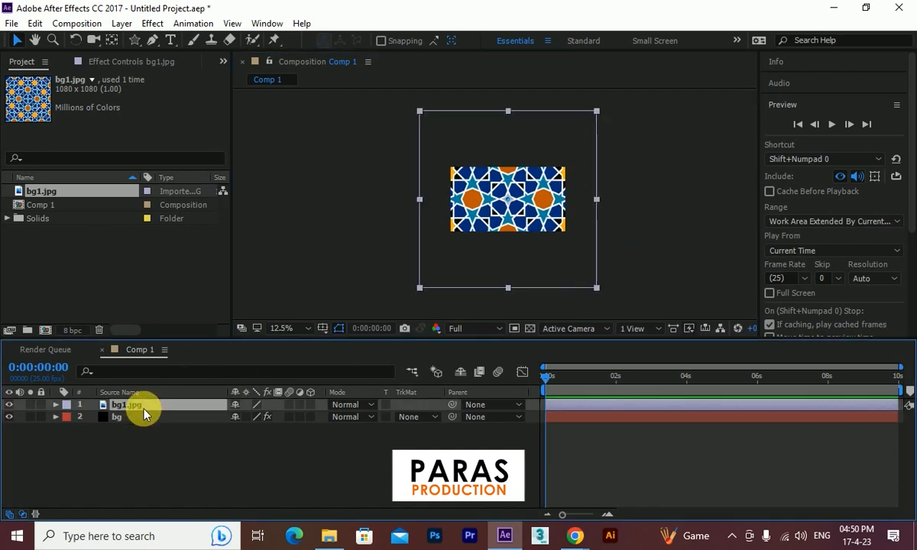
pyautogui.press('r')
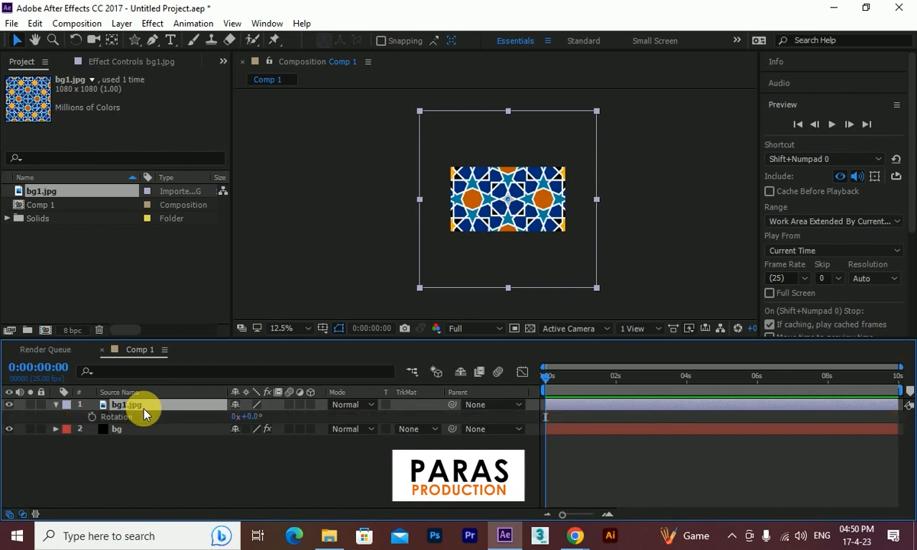
pyautogui.keyDown('alt'); pyautogui.click(91, 417); pyautogui.keyUp('alt')
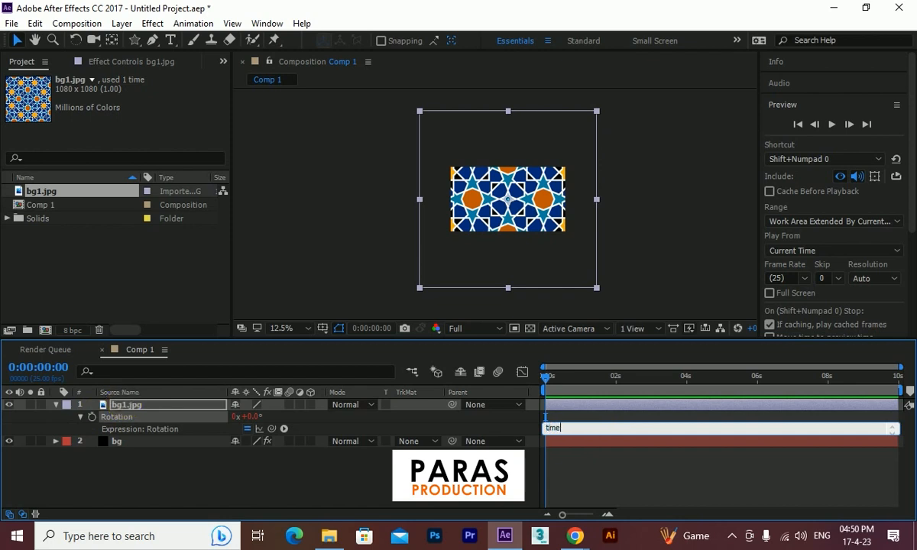
pyautogui.write('time*10')
pyautogui.click(167, 458)
pyautogui.click(831, 124)
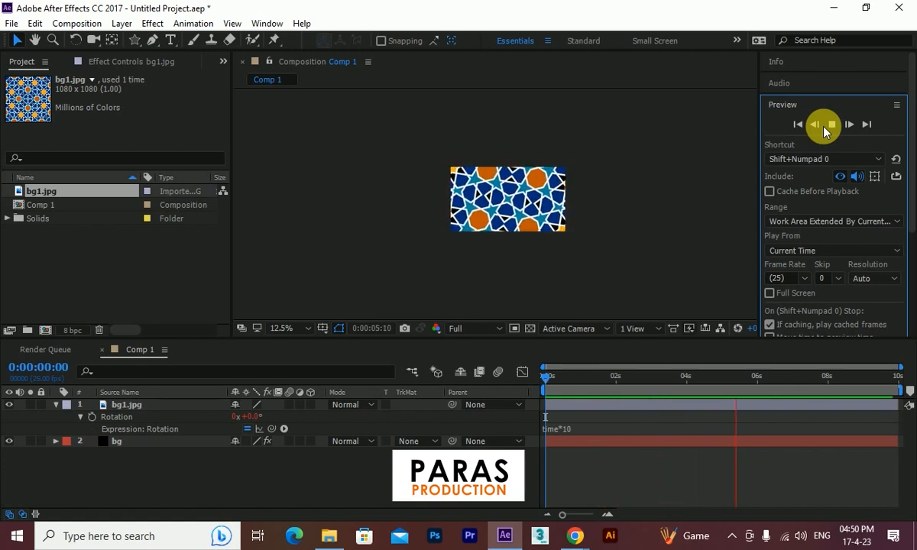
pyautogui.click(838, 128)
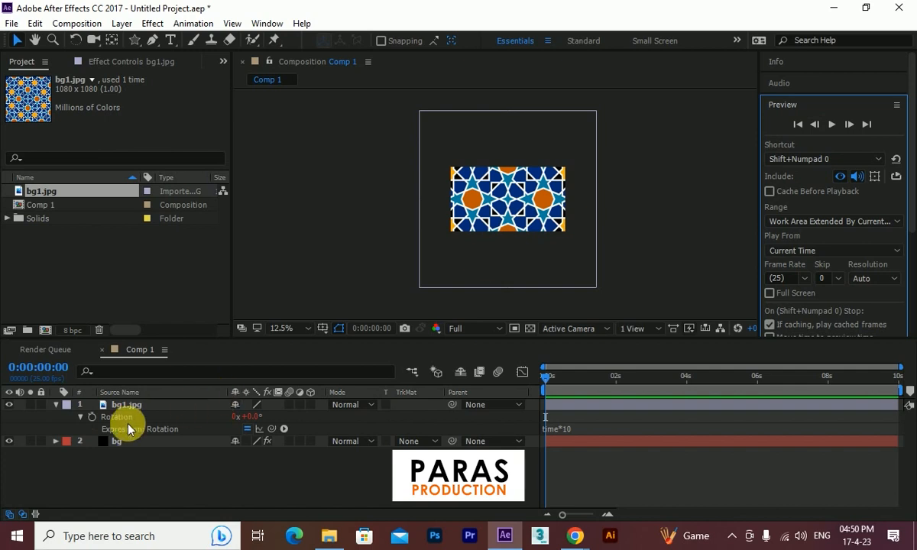
# Try Overlay and Multiply blending on the bg1.jpg layer and settle on the Add mode
pyautogui.click(154, 404)
pyautogui.click(348, 404)
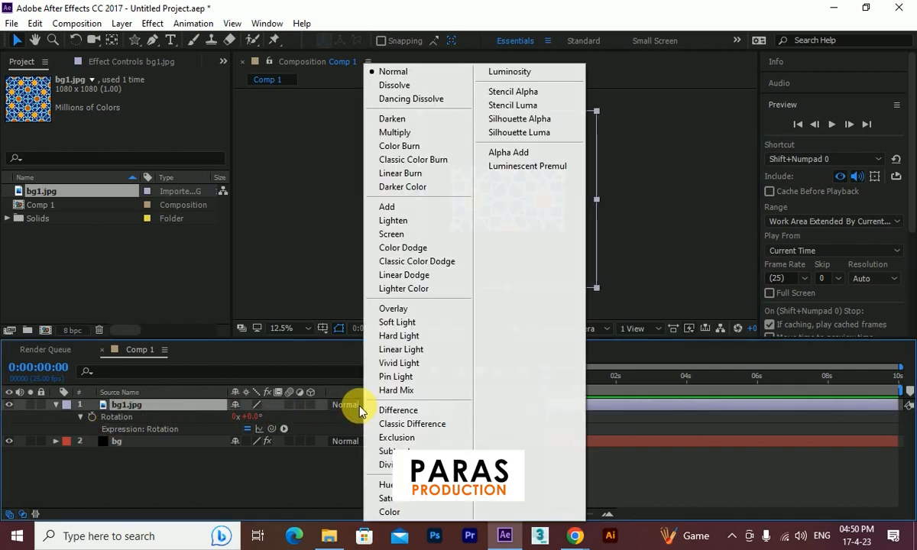
pyautogui.click(407, 309)
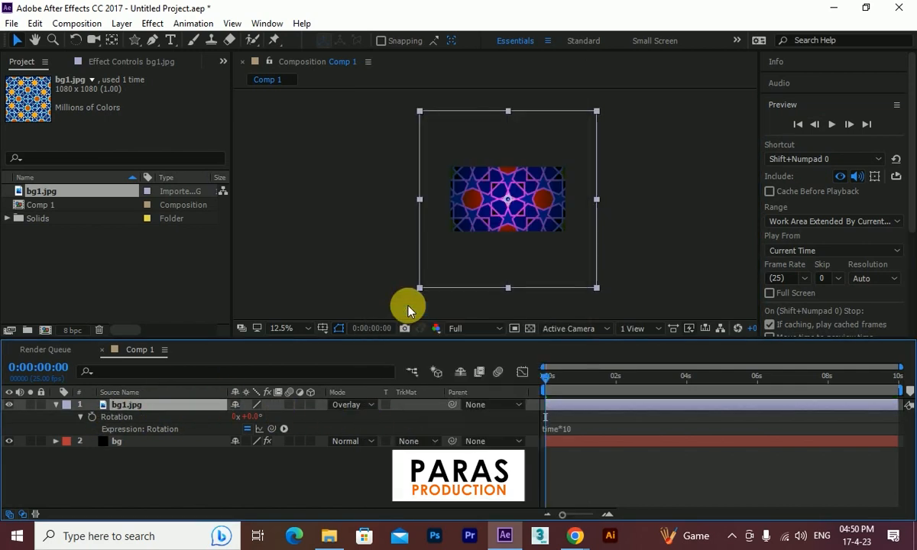
pyautogui.click(347, 405)
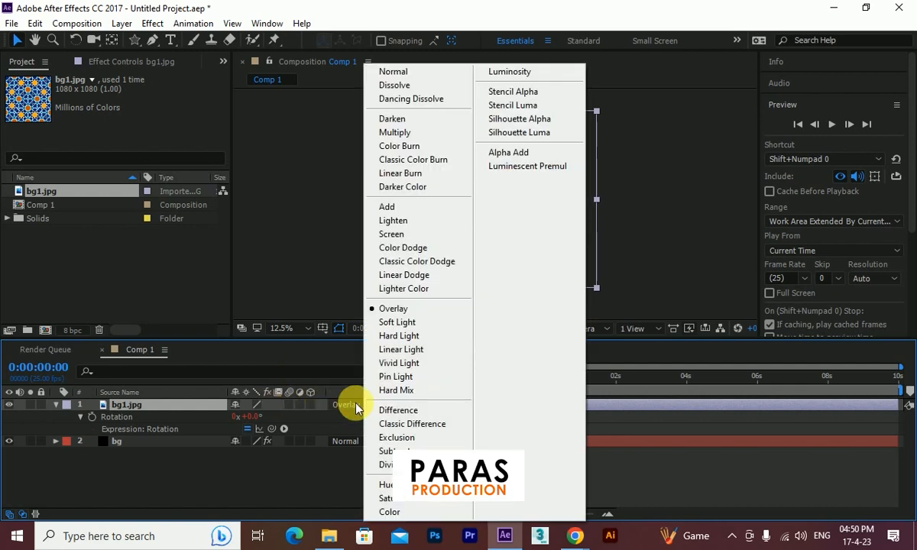
pyautogui.click(425, 132)
pyautogui.click(348, 404)
pyautogui.click(410, 213)
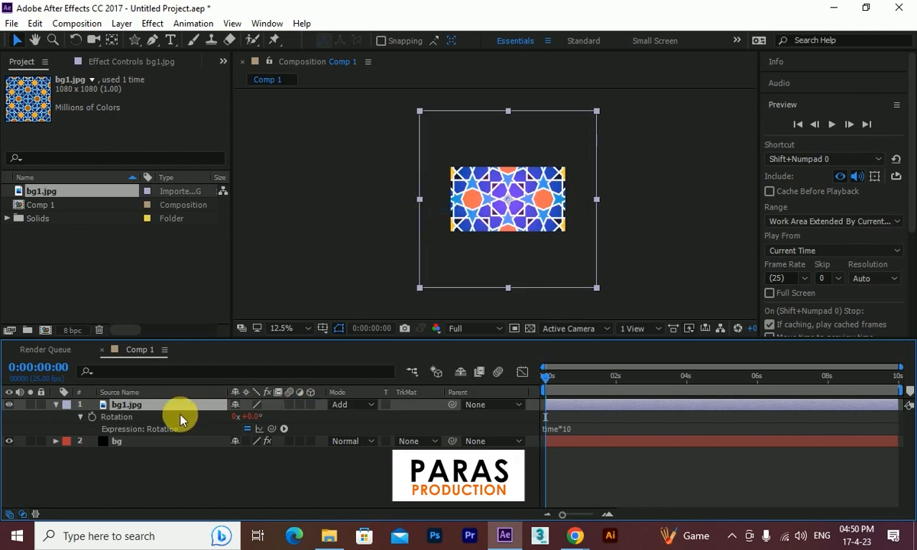
# Lower the bg1.jpg layer's opacity to 5% and preview the composition
pyautogui.press('t')
pyautogui.moveTo(243, 417); pyautogui.dragTo(178, 419)
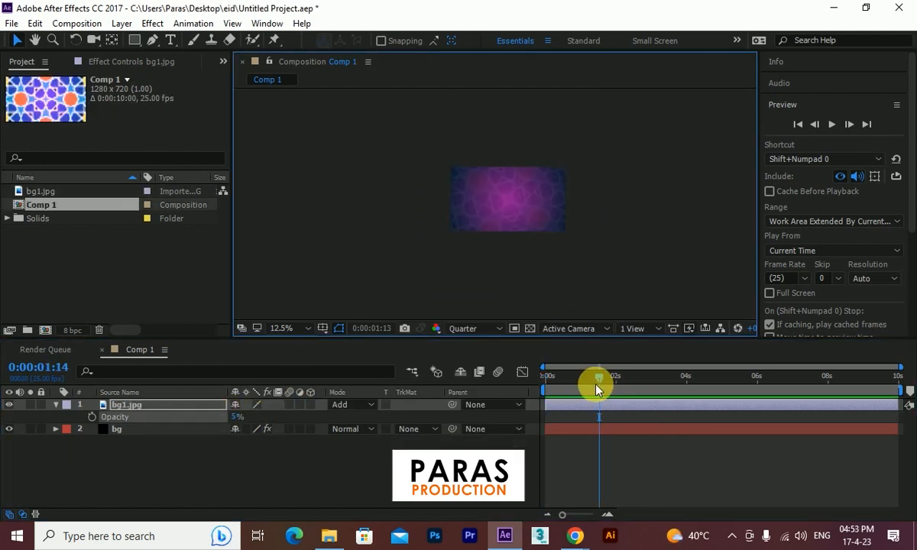
pyautogui.press('space')
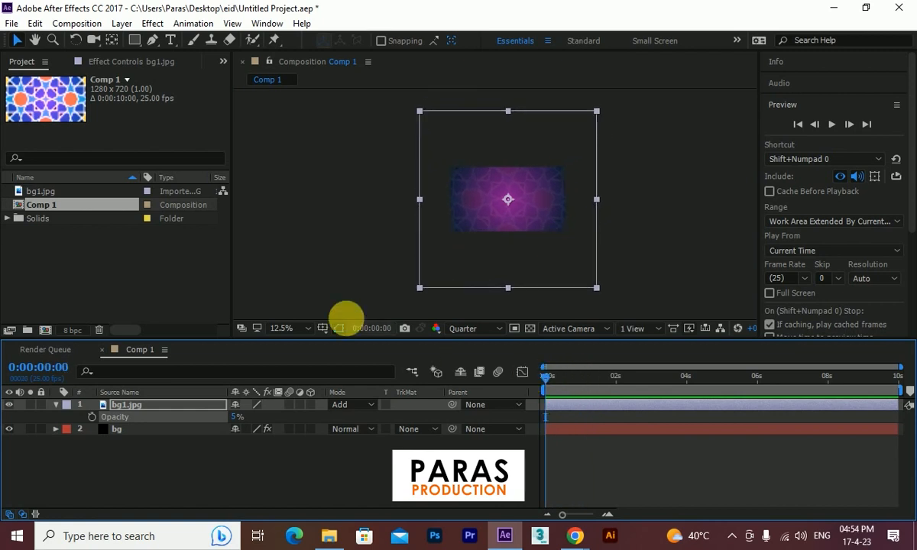
# Import the elegant-luxury-grand-opening-banner pattern image above bg1.jpg, scale it beyond the frame, and set its blending to Multiply
pyautogui.doubleClick(137, 254)
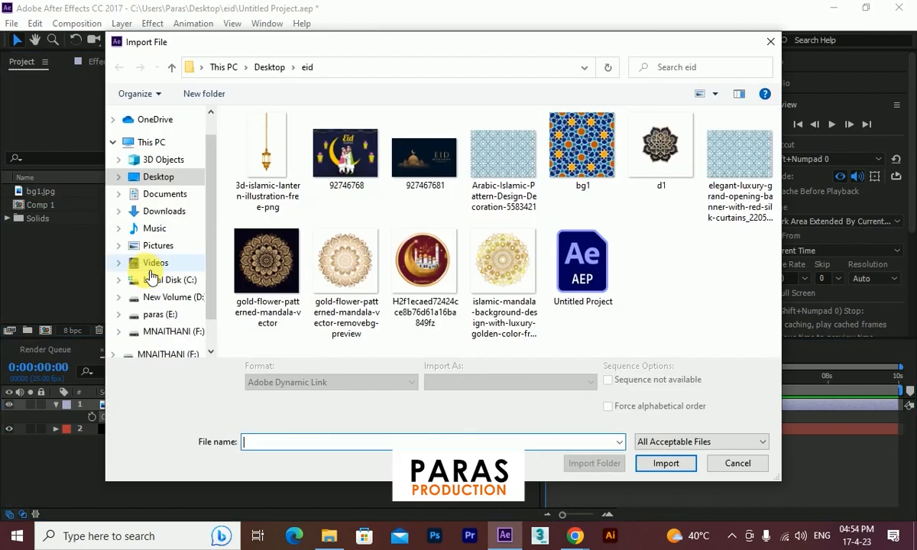
pyautogui.click(486, 194)
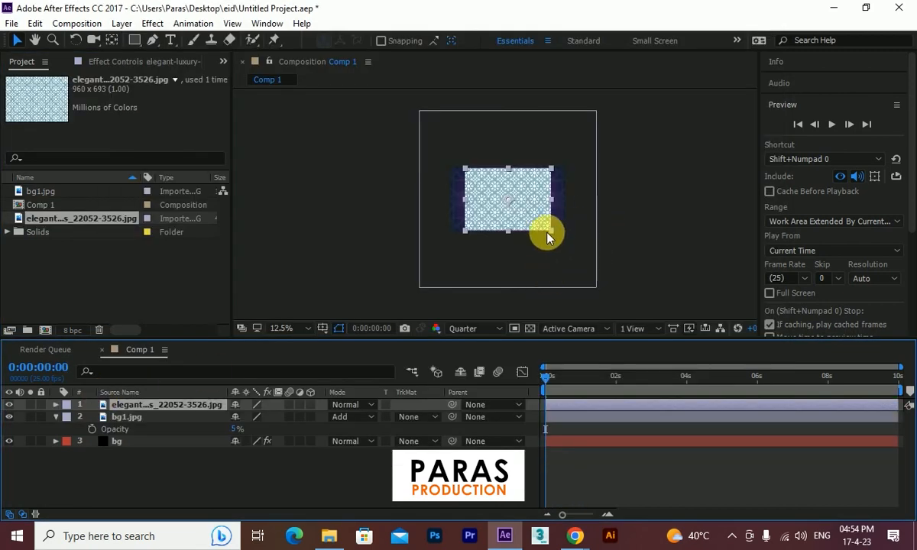
pyautogui.moveTo(552, 231); pyautogui.dragTo(602, 267)
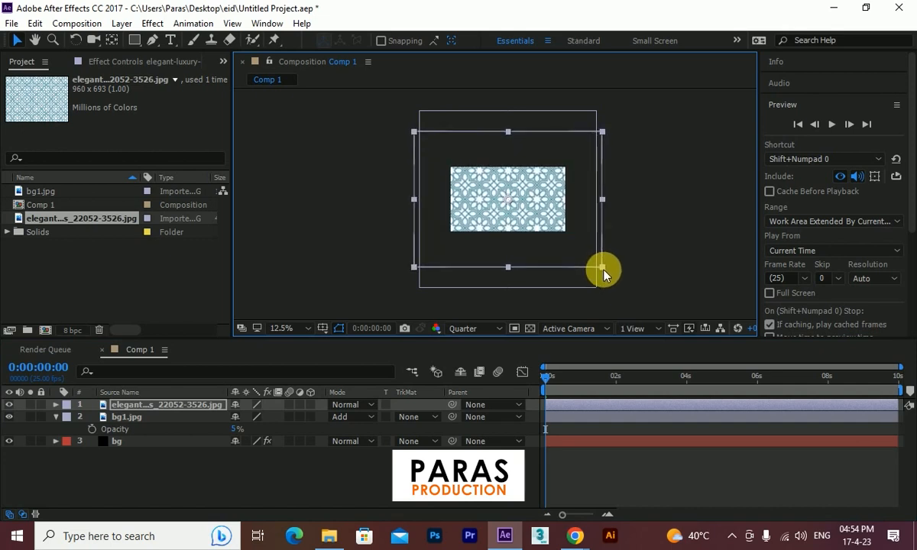
pyautogui.click(353, 405)
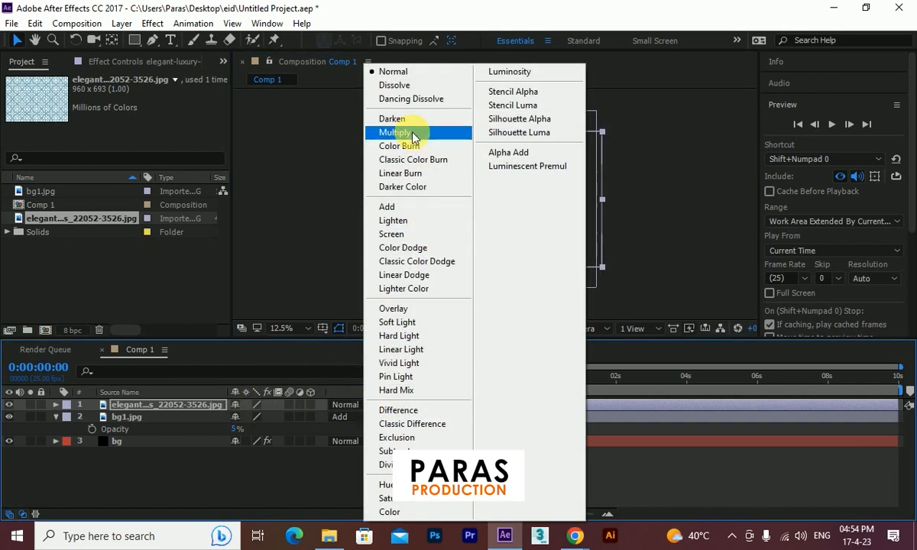
pyautogui.click(412, 136)
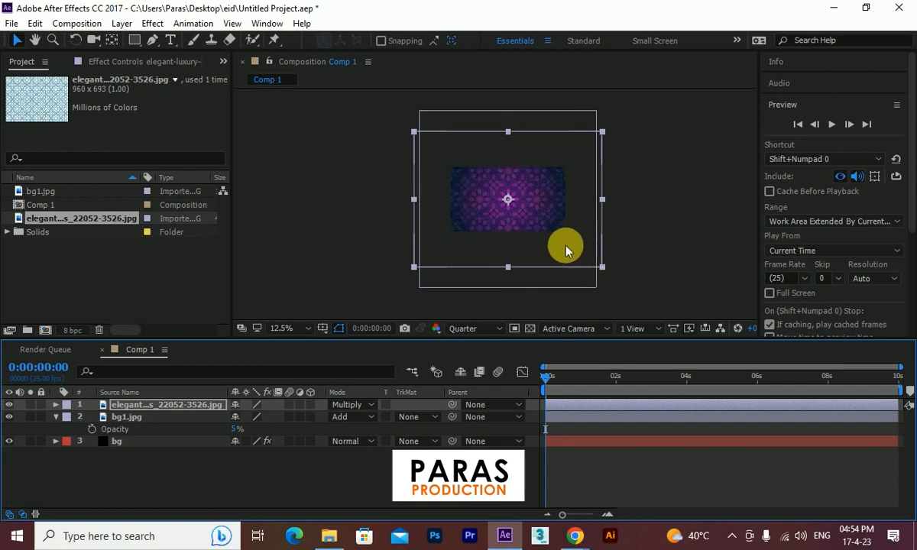
# Give the elegant-luxury pattern layer's Rotation the expression time*-10 so it turns opposite to bg1.jpg
pyautogui.press('.')
pyautogui.press('r')
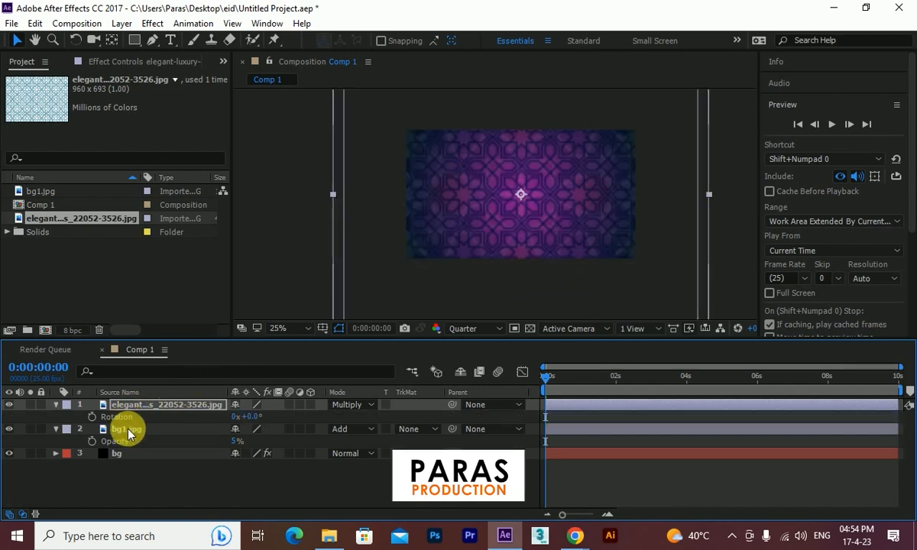
pyautogui.keyDown('alt'); pyautogui.click(91, 416); pyautogui.keyUp('alt')
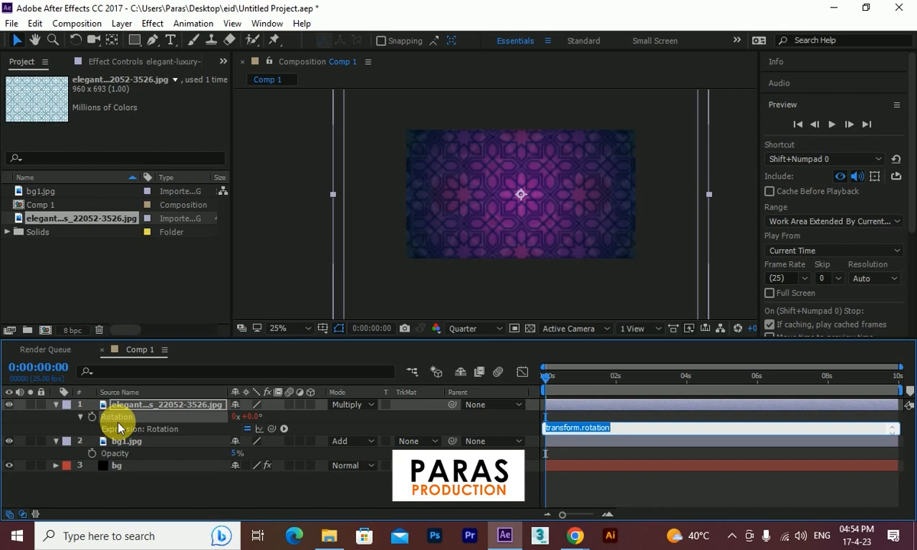
pyautogui.write('time*')
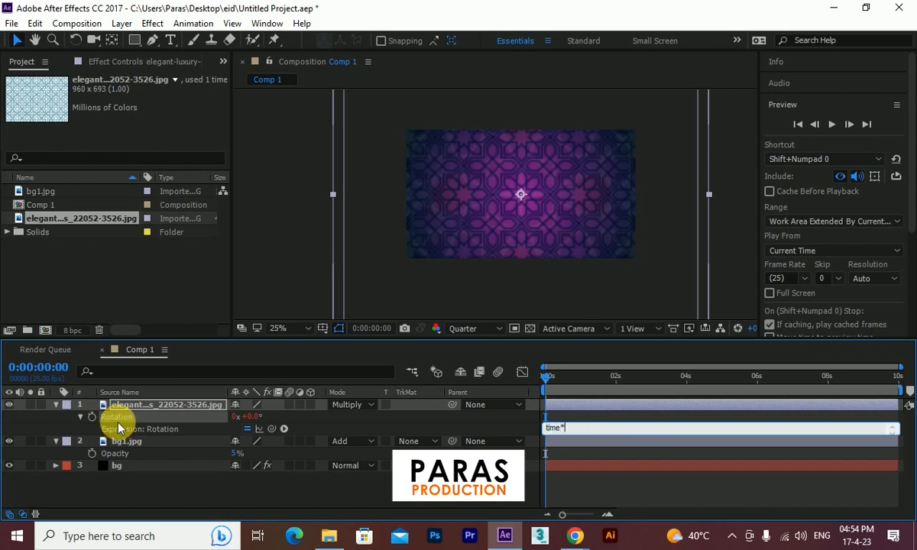
pyautogui.write('-')
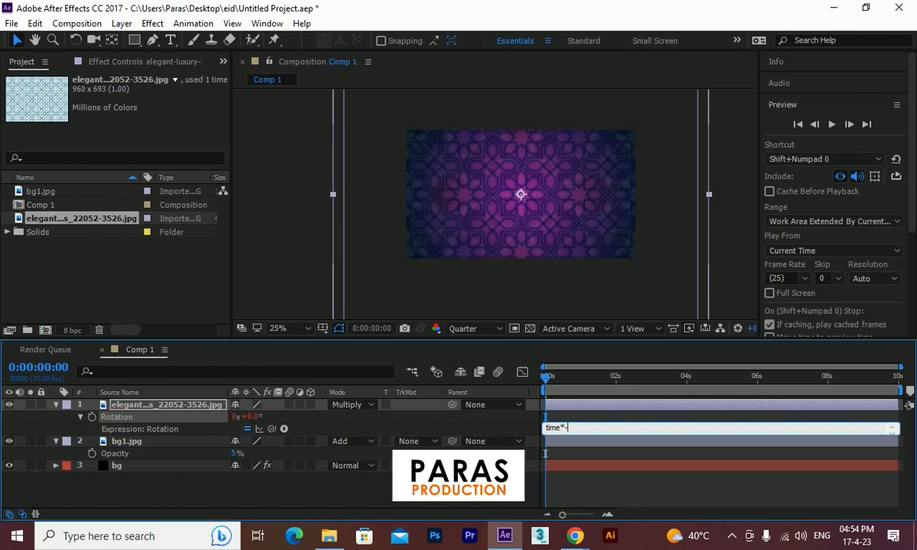
pyautogui.write('10')
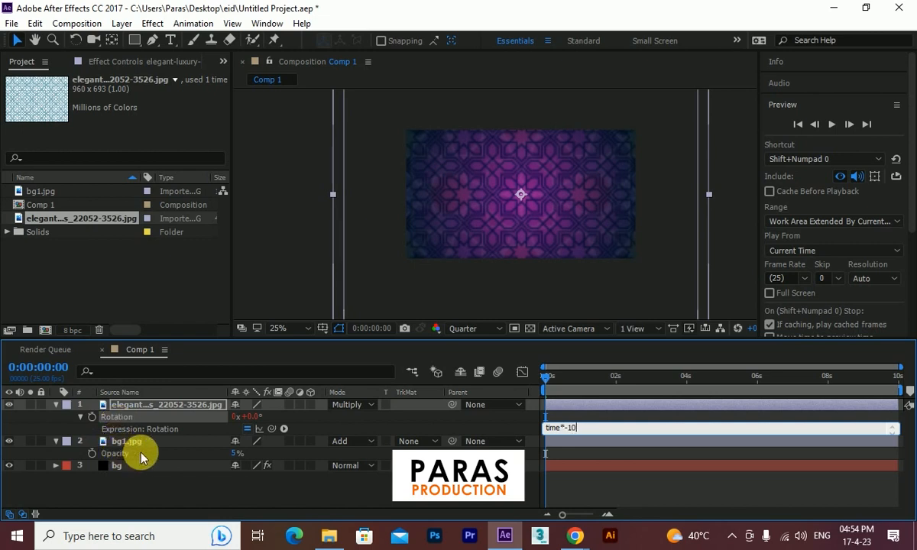
pyautogui.click(181, 486)
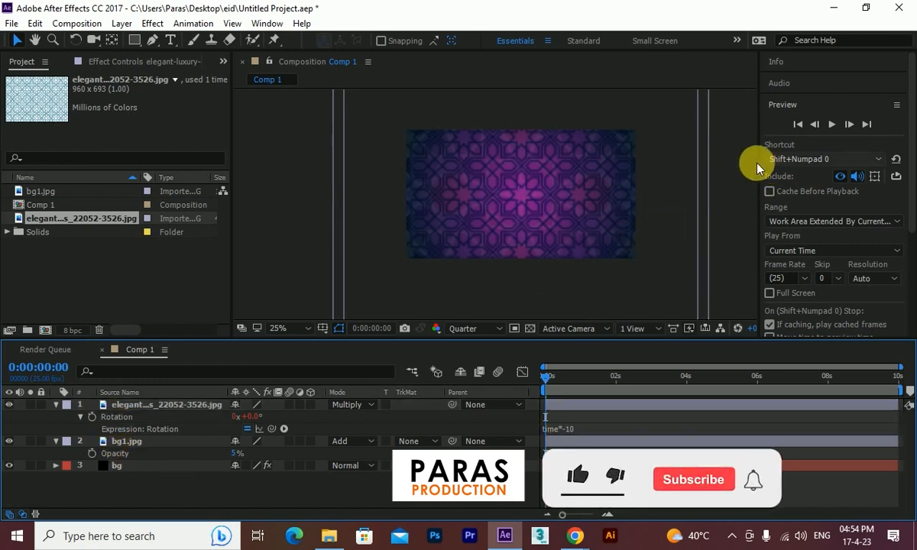
# Preview the counter-rotating patterns and lower the elegant-luxury layer's opacity to 52%
pyautogui.press('space')
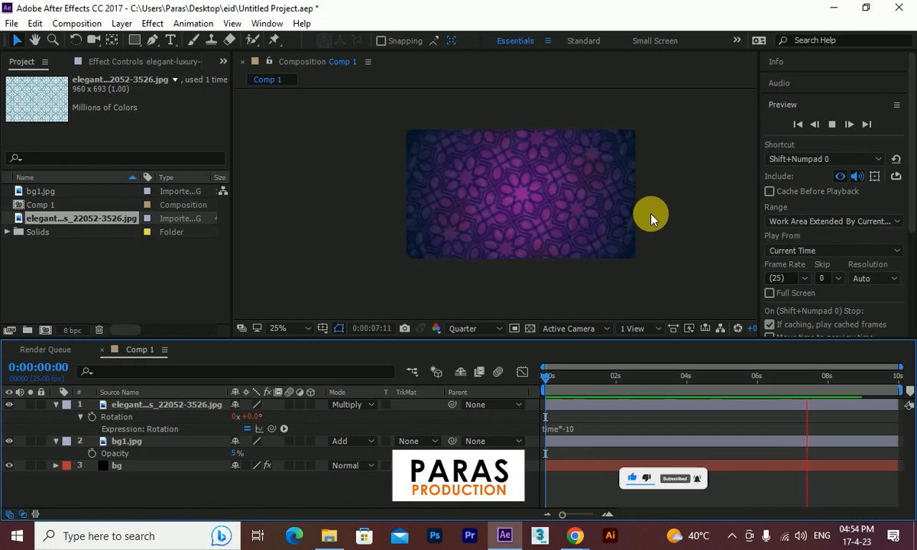
pyautogui.press('space')
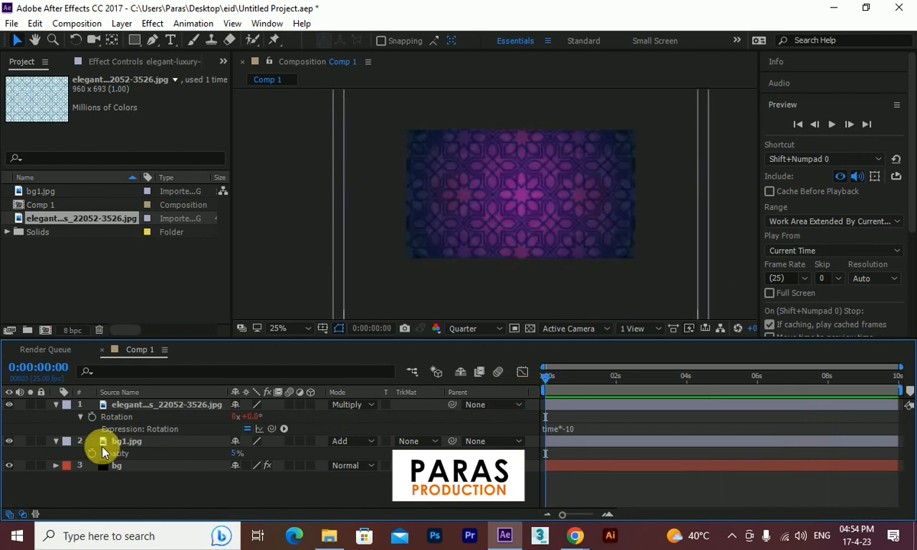
pyautogui.click(55, 405)
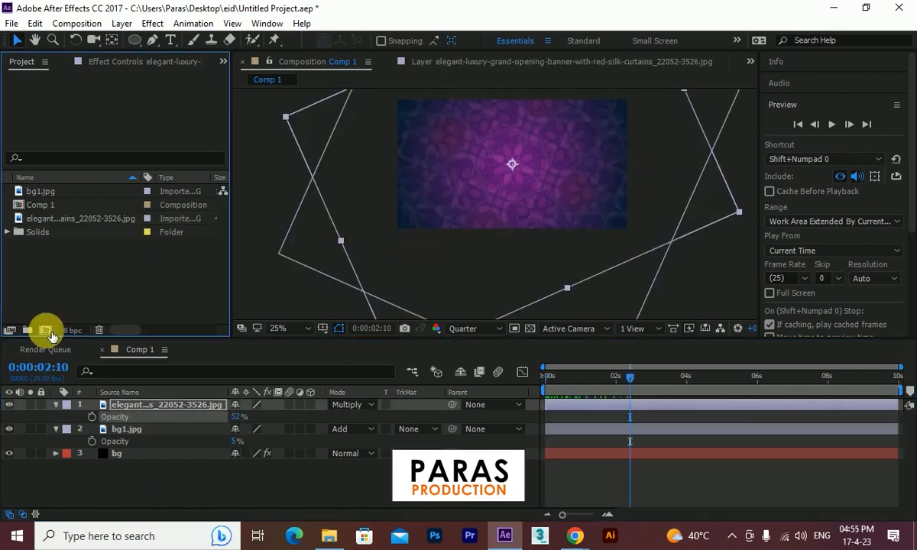
# Create a new composition named Comp 2, 400 px wide and 400 px high, with a duration of 10 seconds
pyautogui.click(46, 330)
pyautogui.click(443, 154)
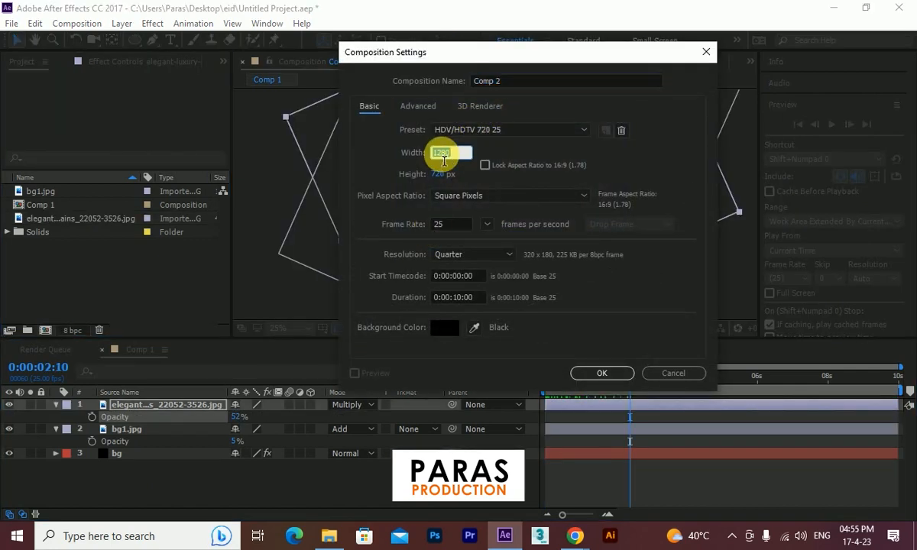
pyautogui.write('400')
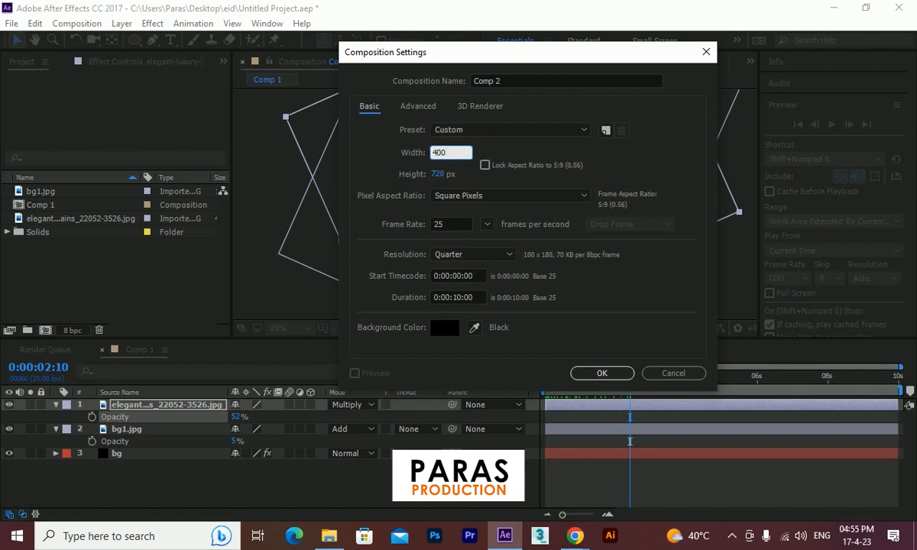
pyautogui.press('Tab')
pyautogui.write('4')
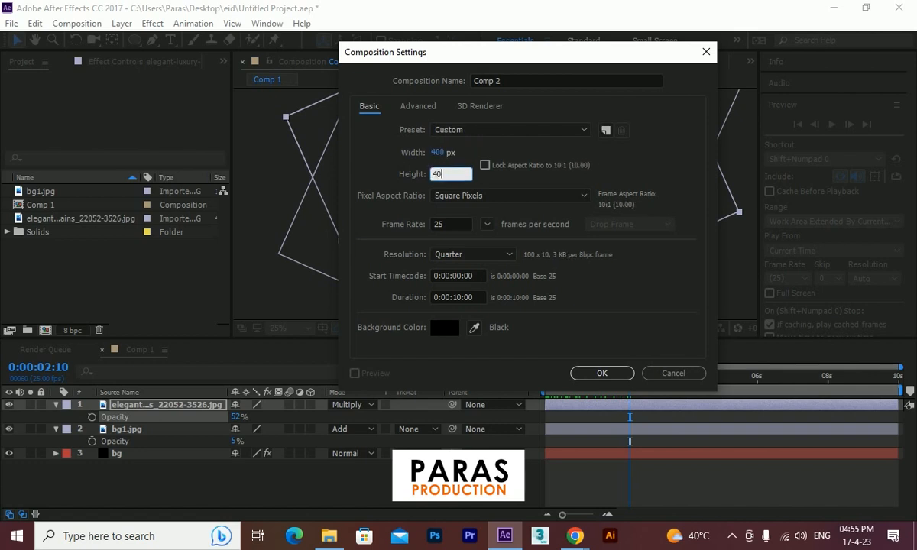
pyautogui.click(593, 372)
# Import d1.png, add it to Comp 2 and enlarge the mandala to about 144.4% scale
pyautogui.doubleClick(120, 298)
pyautogui.click(657, 149)
pyautogui.click(666, 453)
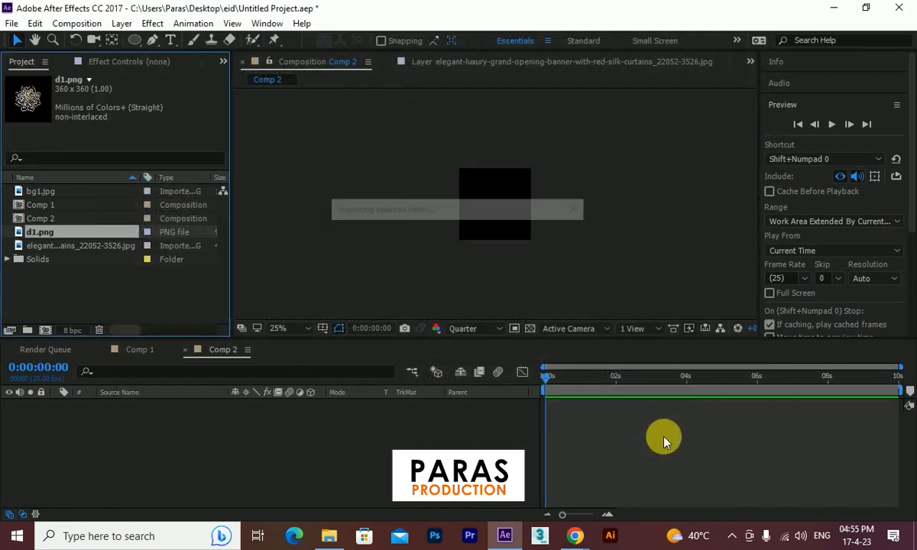
pyautogui.moveTo(56, 426); pyautogui.dragTo(542, 265)
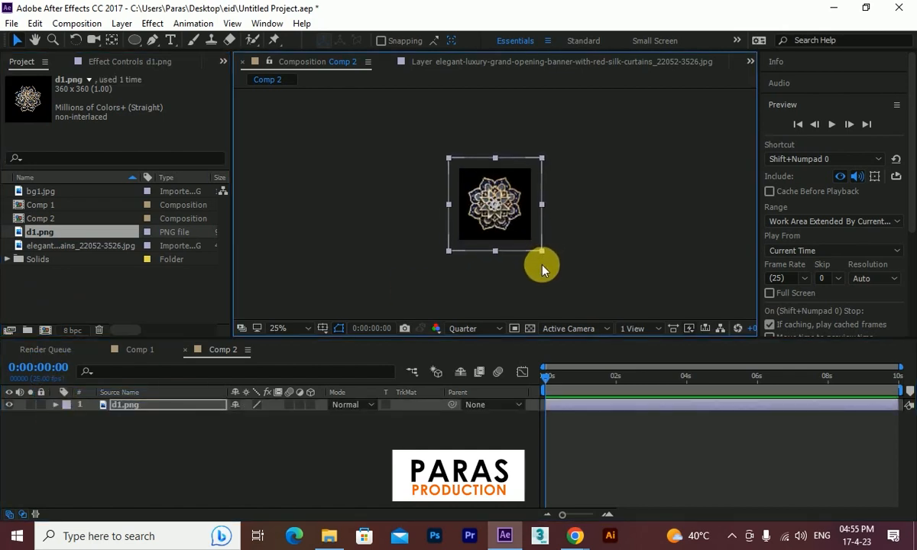
pyautogui.press('.')
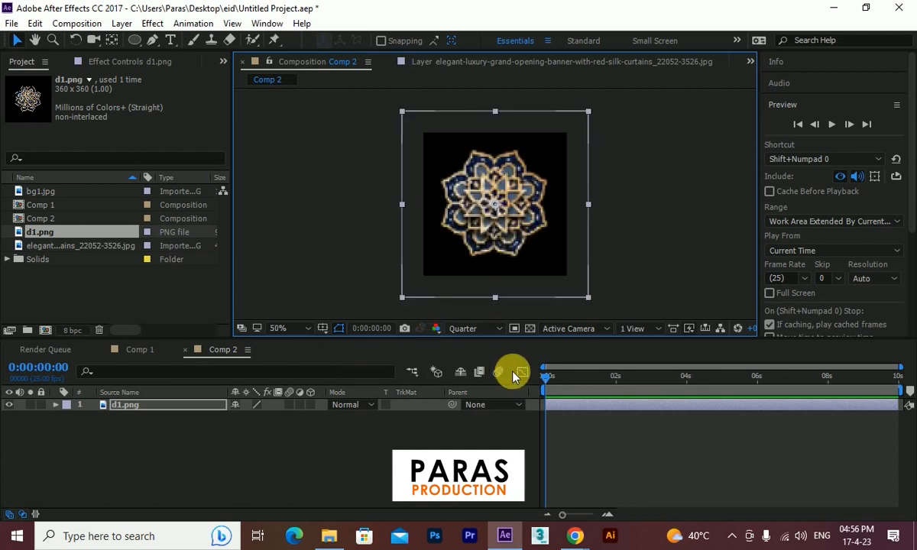
# Check the mandala at Full preview resolution and return the viewer to Quarter
pyautogui.click(462, 335)
pyautogui.click(475, 365)
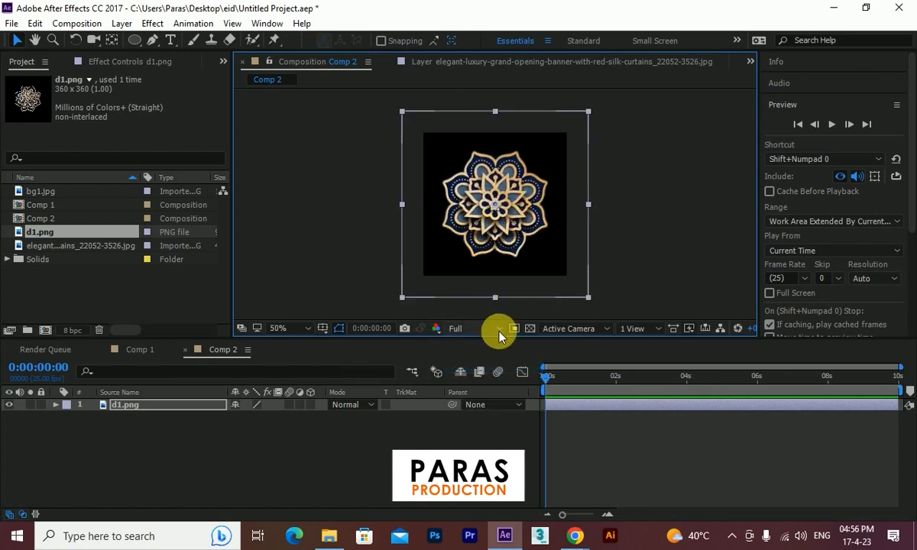
pyautogui.click(479, 335)
pyautogui.click(483, 412)
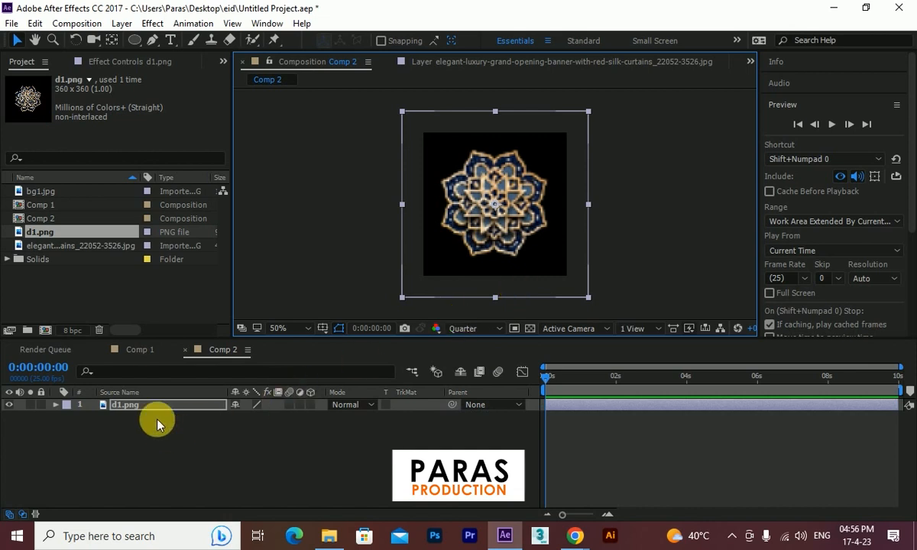
# Keyframe the d1.png layer's Scale from 0% at the start to 144.4% at 0:00:01:15
pyautogui.press('s')
pyautogui.click(91, 416)
pyautogui.moveTo(564, 377); pyautogui.dragTo(600, 398)
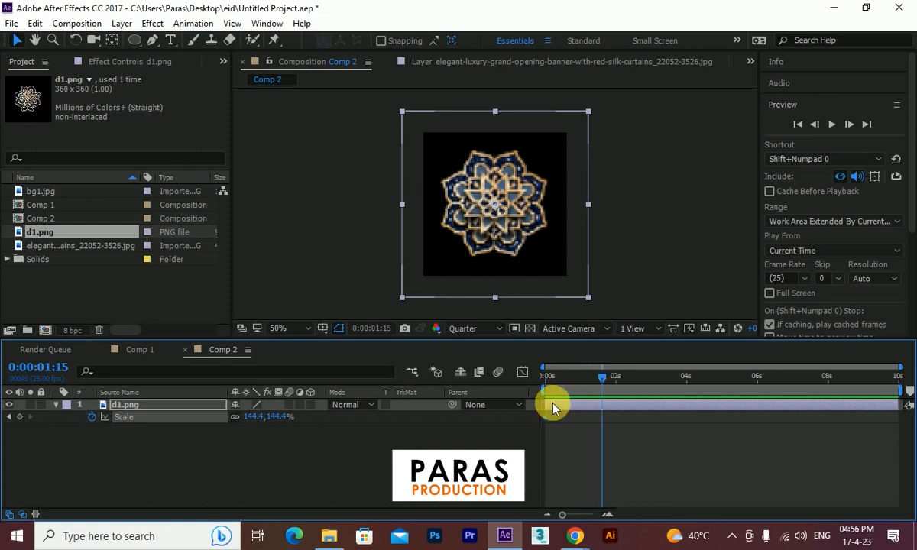
pyautogui.click(19, 416)
pyautogui.press('Home')
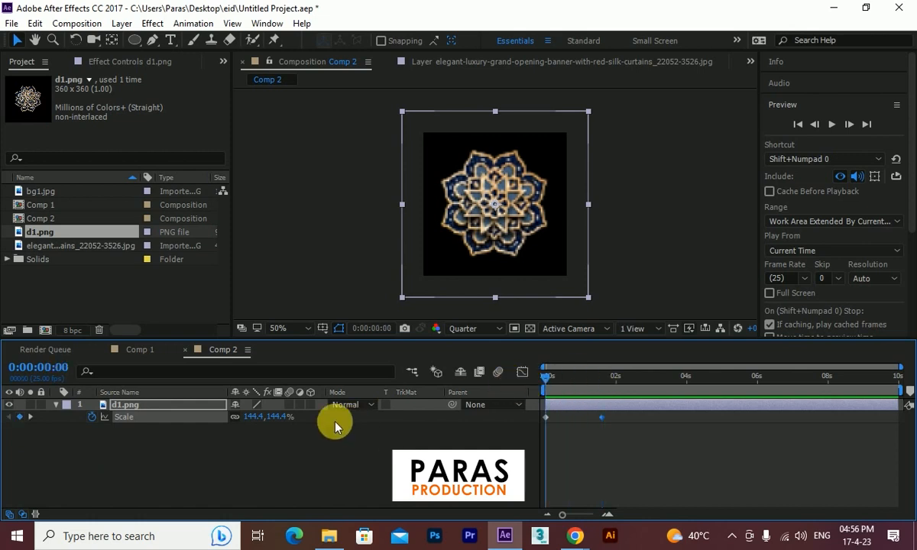
pyautogui.click(287, 418)
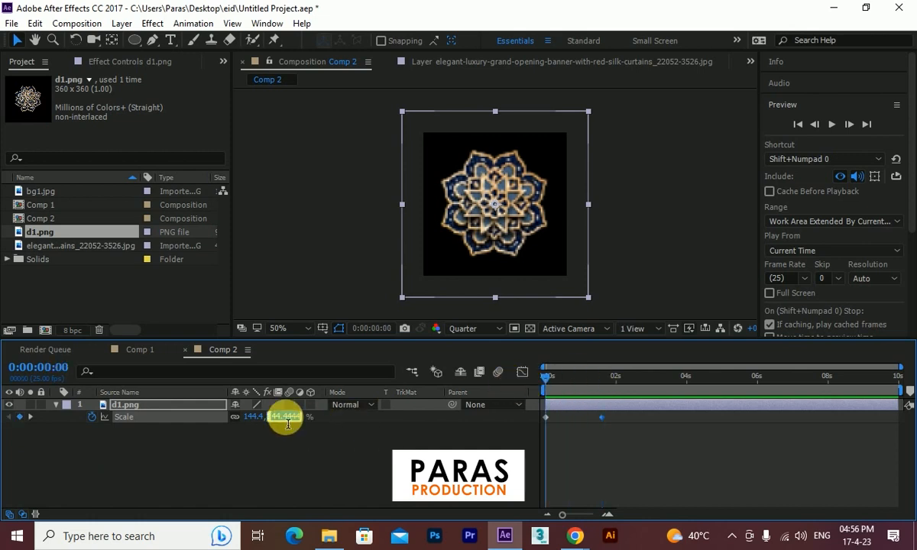
pyautogui.write('0')
pyautogui.press('Return')
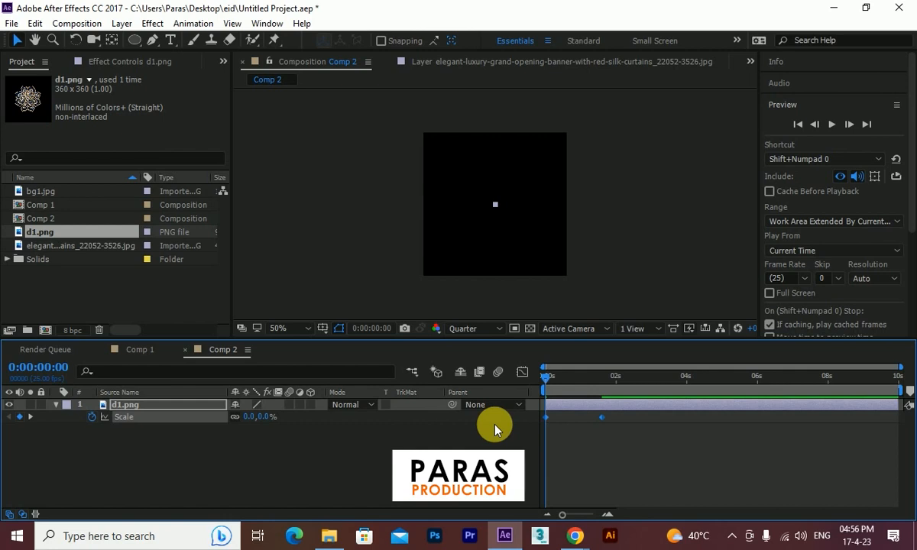
# Reshape the Scale speed curve so the mandala grows fast early and eases out slowly, and preview the animation
pyautogui.click(522, 372)
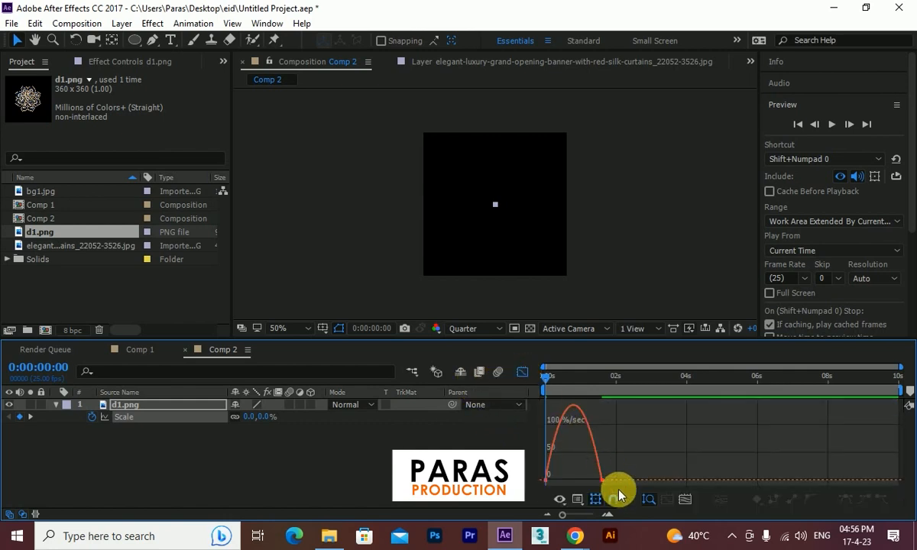
pyautogui.click(684, 499)
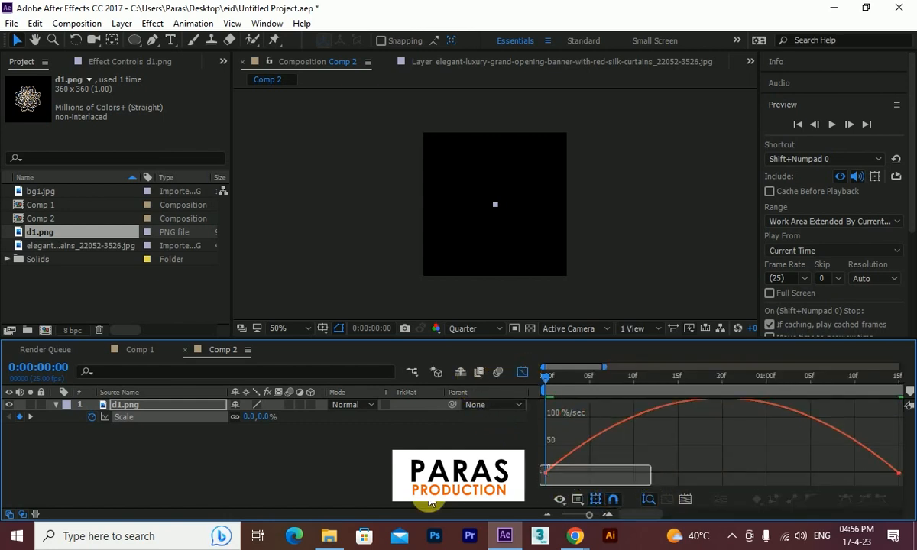
pyautogui.moveTo(604, 480); pyautogui.dragTo(561, 480)
pyautogui.moveTo(839, 480); pyautogui.dragTo(720, 479)
pyautogui.click(523, 372)
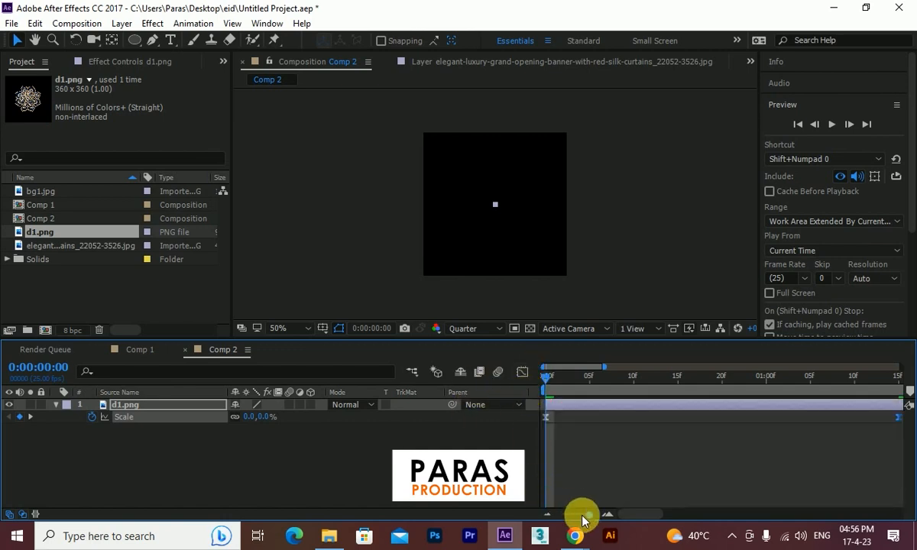
pyautogui.moveTo(588, 514); pyautogui.dragTo(537, 515)
pyautogui.press('space')
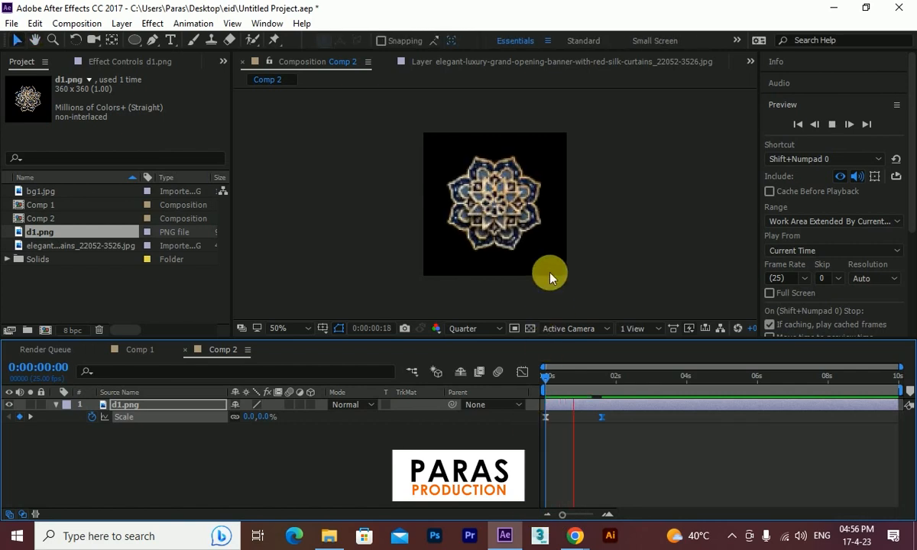
pyautogui.click(609, 405)
# Give the d1.png layer's Rotation the expression time*30 and return to the start of Comp 2
pyautogui.moveTo(585, 382); pyautogui.dragTo(581, 383)
pyautogui.press('r')
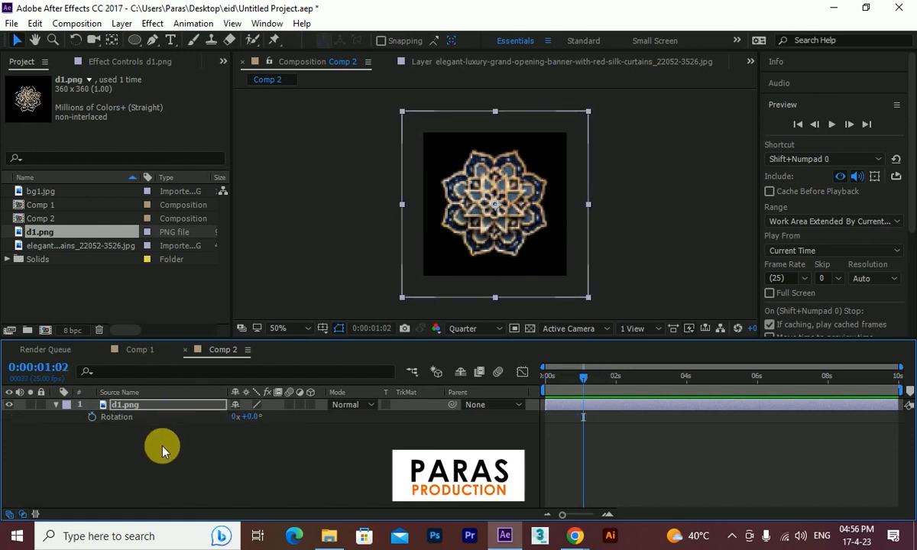
pyautogui.keyDown('alt'); pyautogui.click(92, 417); pyautogui.keyUp('alt')
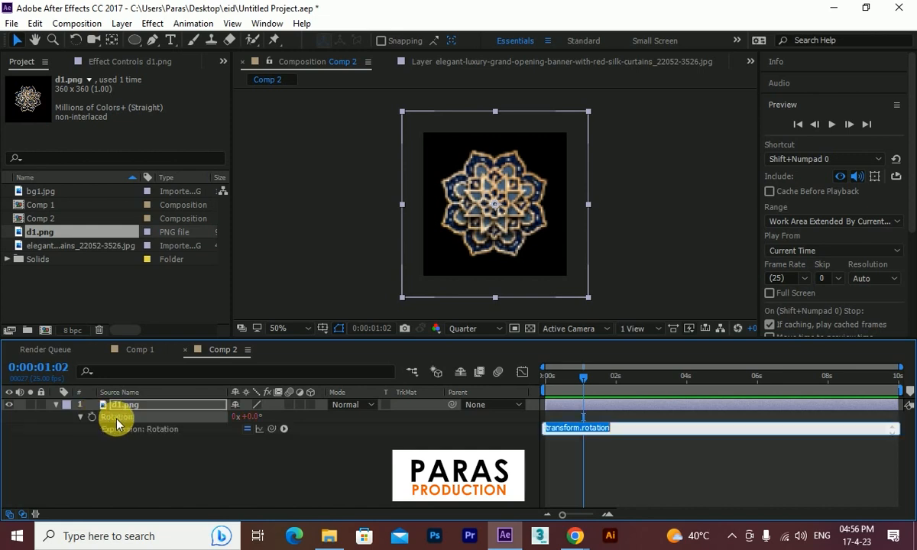
pyautogui.write('t')
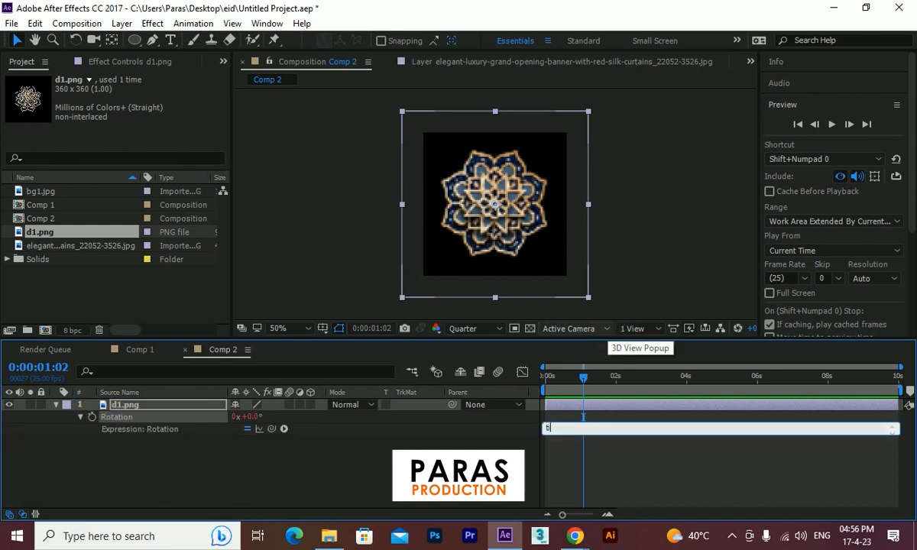
pyautogui.write('ime*300')
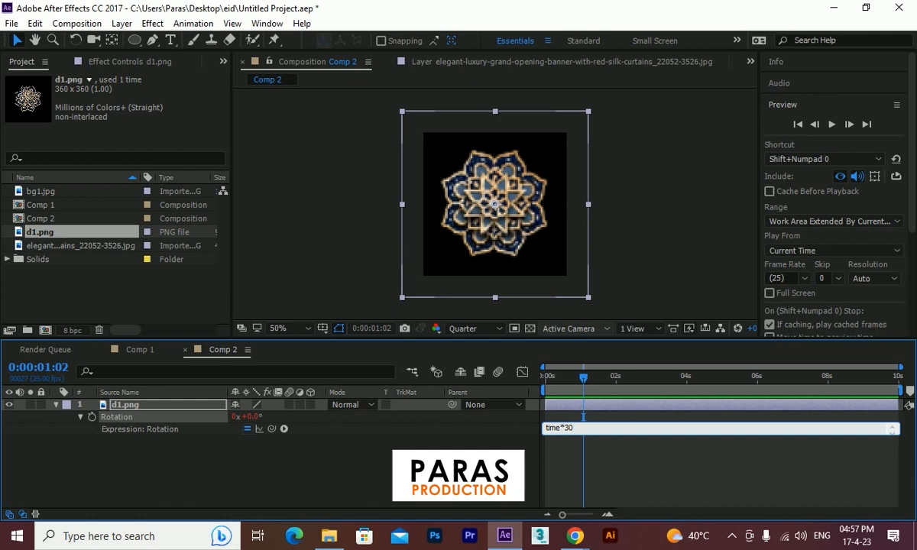
pyautogui.click(552, 459)
pyautogui.moveTo(583, 379); pyautogui.dragTo(543, 377)
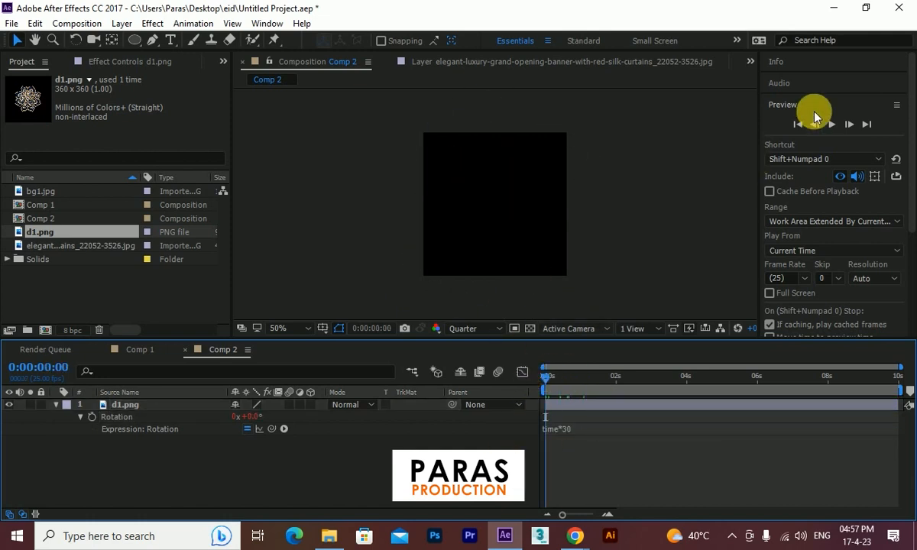
# Preview the mandala's scale and rotation animation in Comp 2, and go back to Comp 1
pyautogui.click(831, 124)
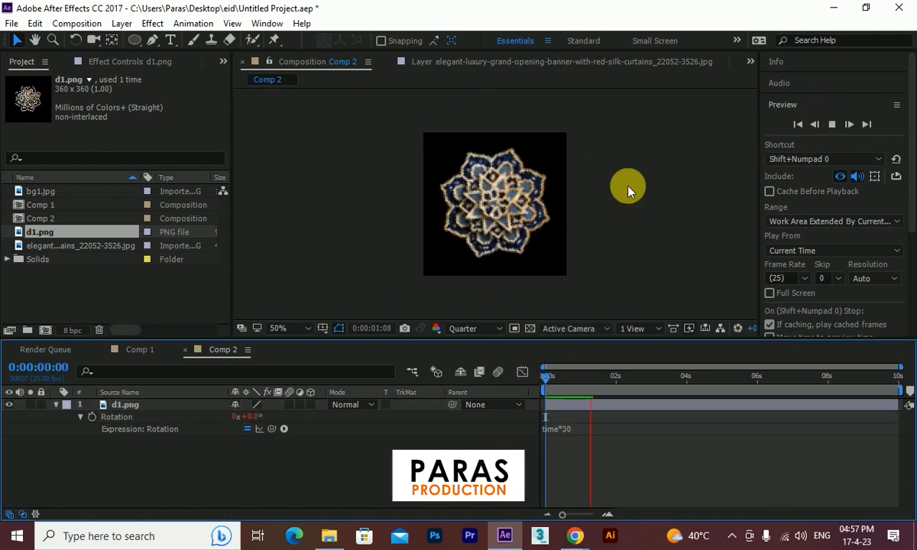
pyautogui.press('space')
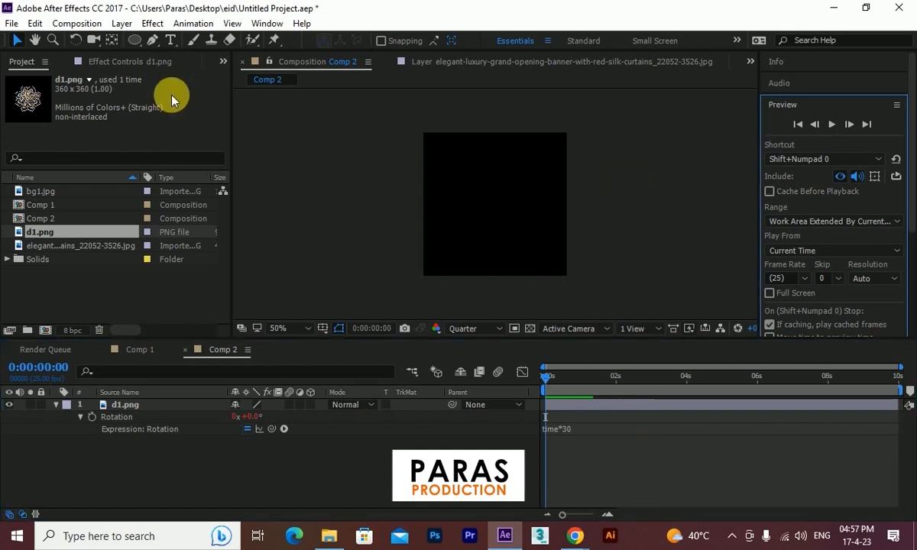
pyautogui.click(141, 350)
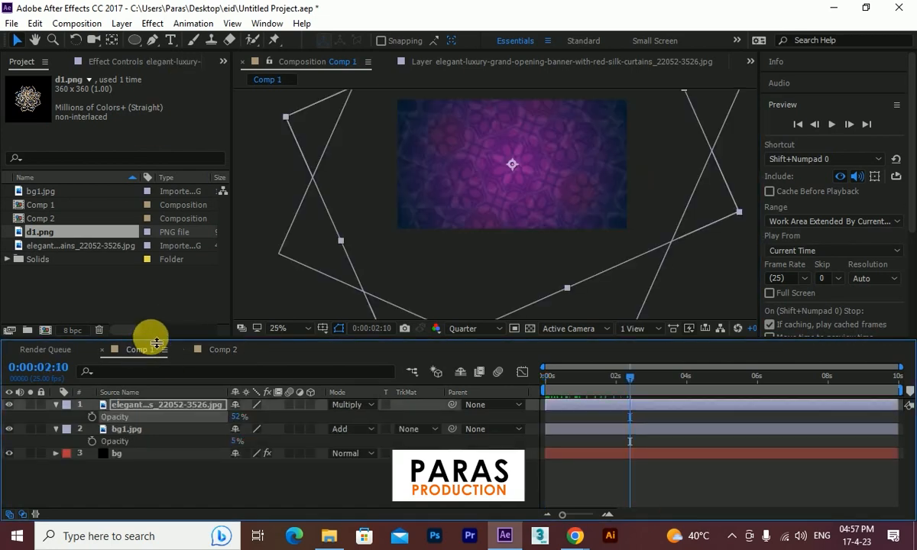
# Rename the Comp 1 composition as sart comp
pyautogui.click(46, 206)
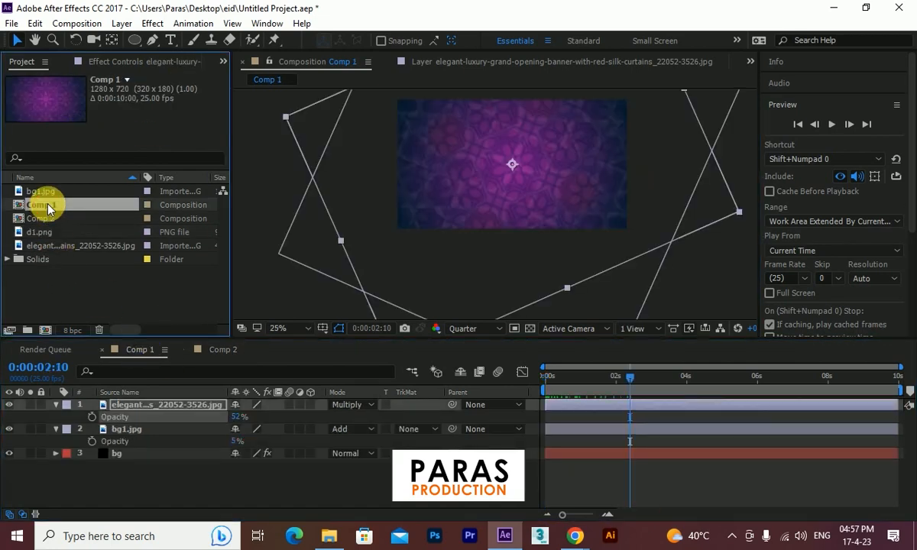
pyautogui.press('Return')
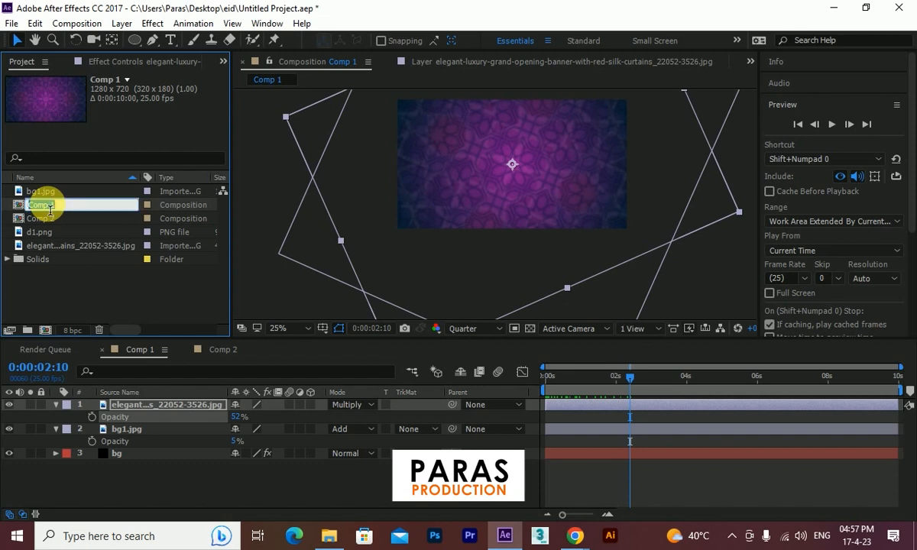
pyautogui.write('sart c')
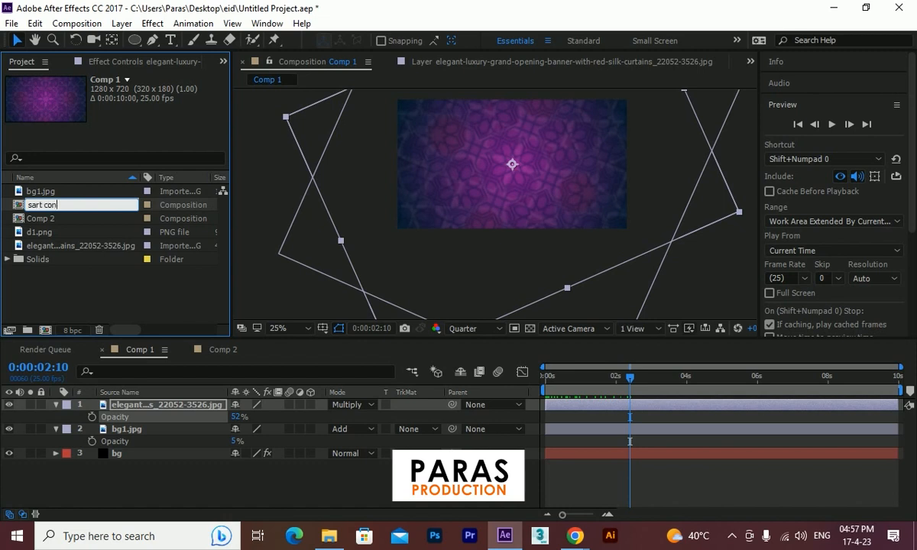
pyautogui.press('Return')
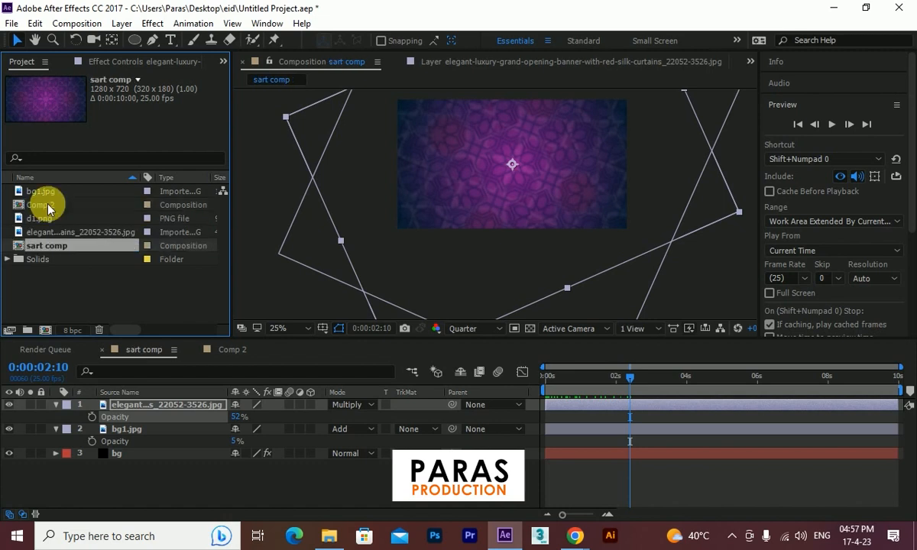
pyautogui.click(45, 204)
# Rename the main 1280 x 720 composition as final
pyautogui.click(51, 245)
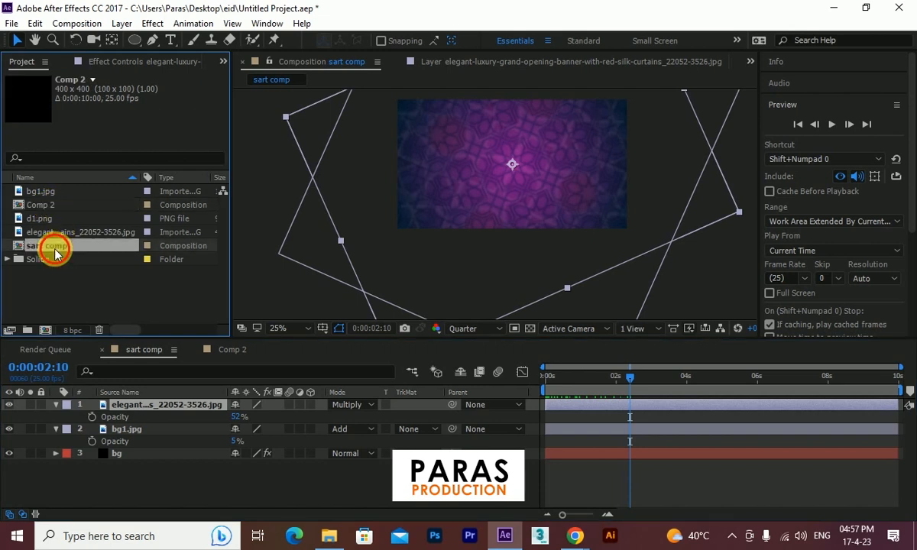
pyautogui.press('Return')
pyautogui.write('f')
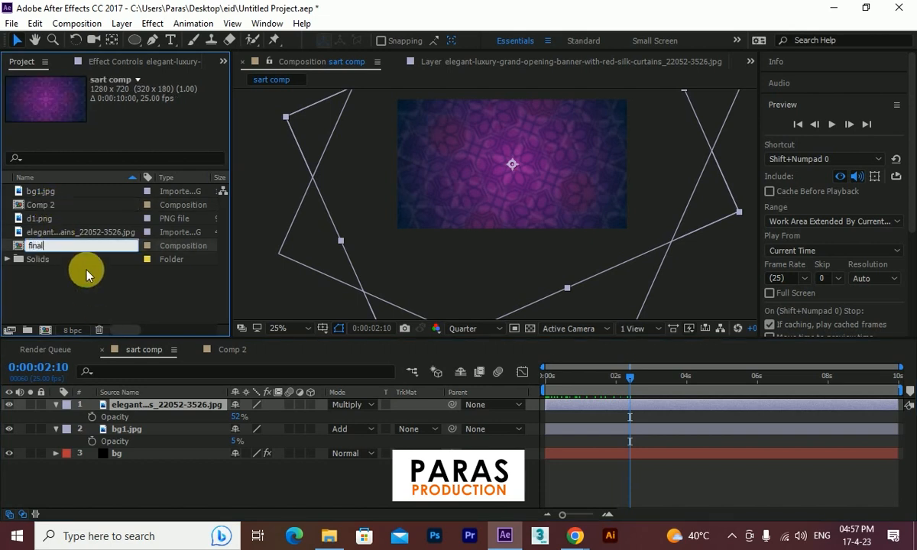
pyautogui.write('inal')
pyautogui.press('Return')
pyautogui.click(61, 246)
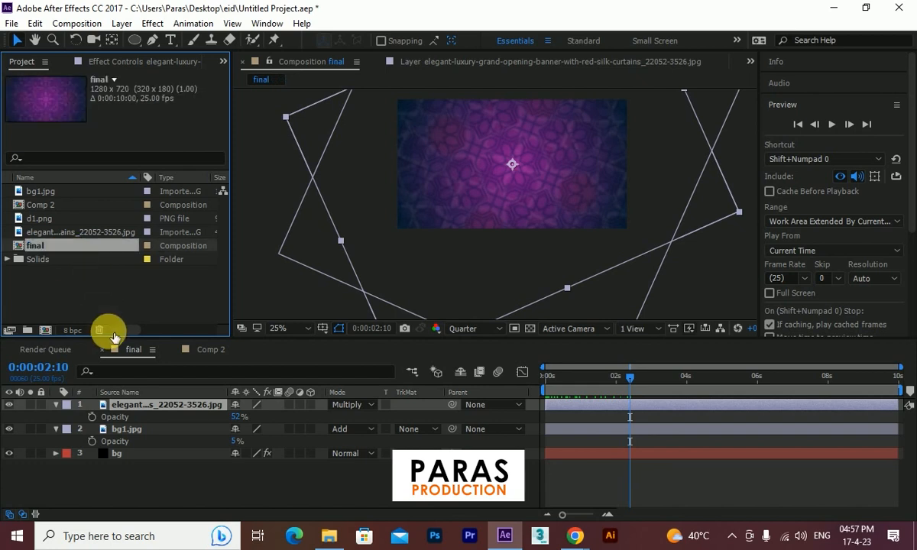
# Pre-compose all three layers of the final composition into bg, moving all attributes into it, and scrub through the result
pyautogui.click(117, 461)
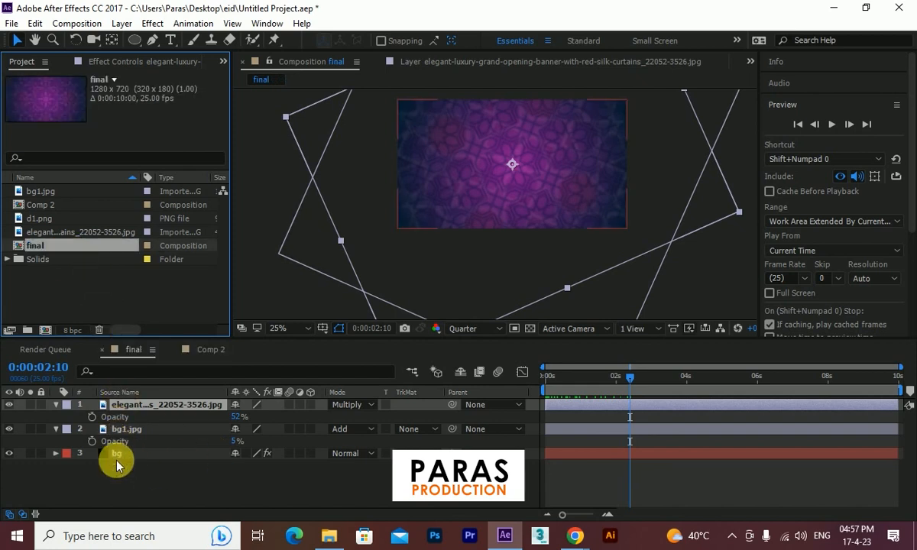
pyautogui.click(135, 454)
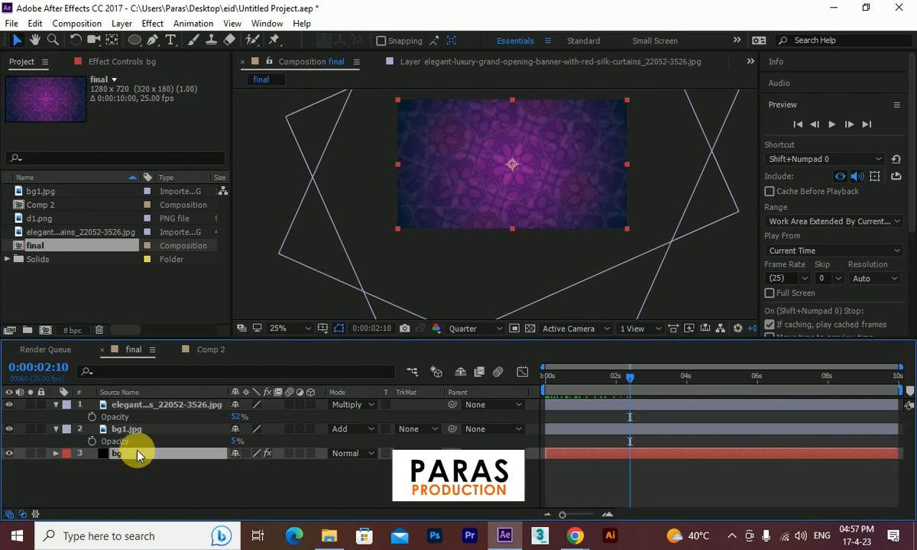
pyautogui.keyDown('ctrl'); pyautogui.click(144, 430); pyautogui.keyUp('ctrl')
pyautogui.rightClick(149, 409)
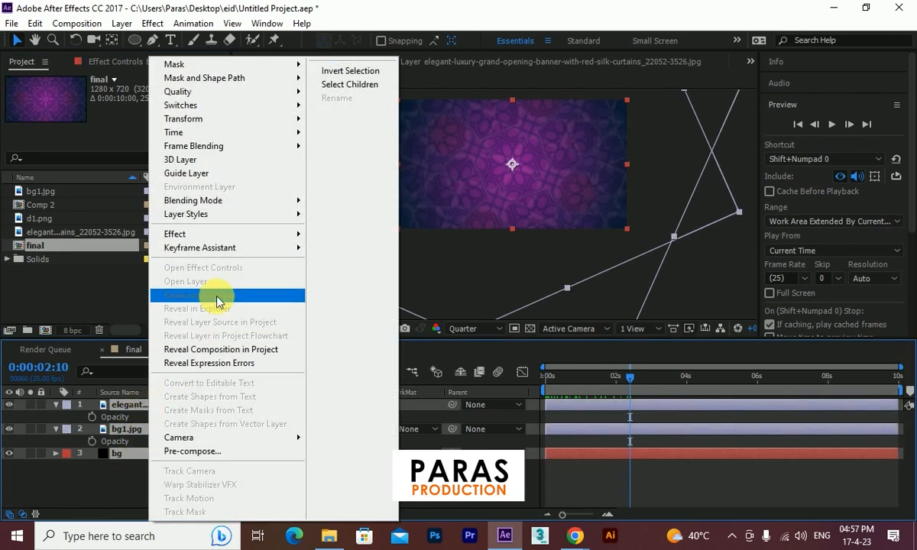
pyautogui.click(218, 455)
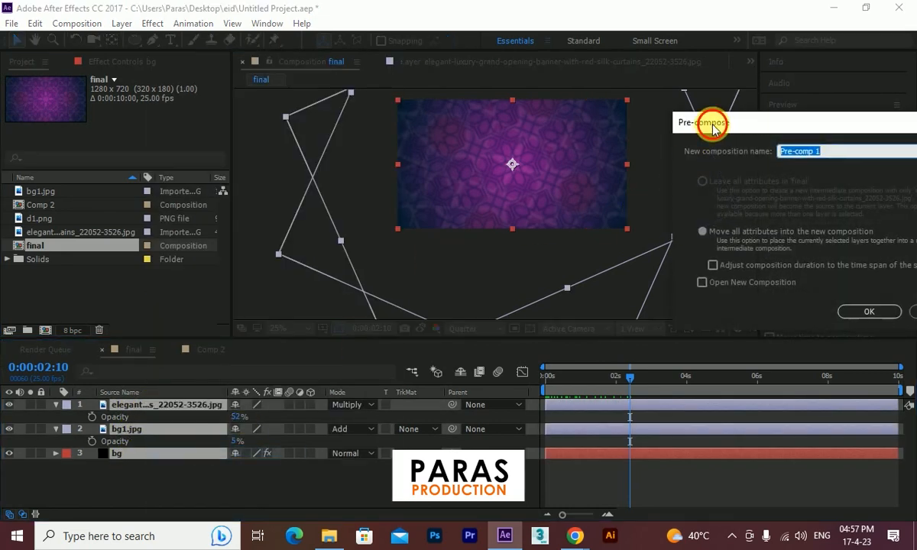
pyautogui.moveTo(710, 123); pyautogui.dragTo(409, 104)
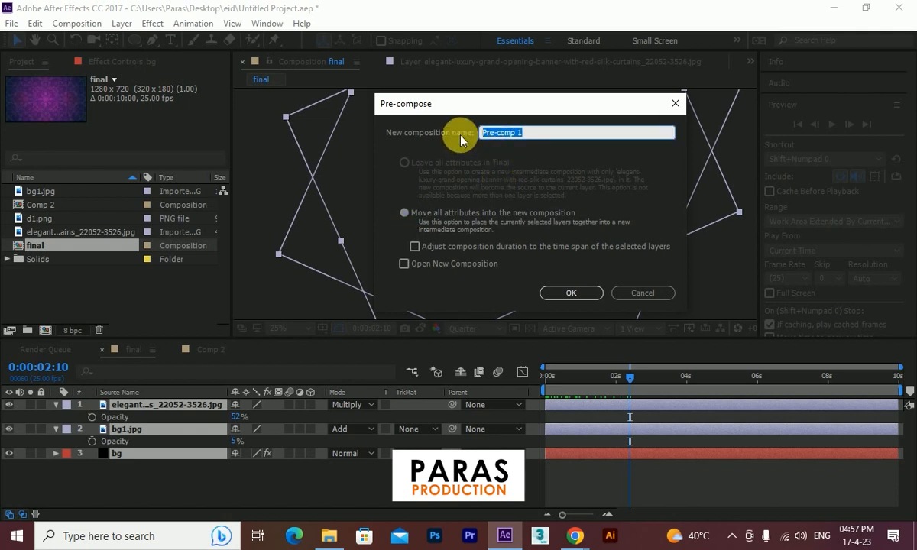
pyautogui.write('bg')
pyautogui.click(424, 213)
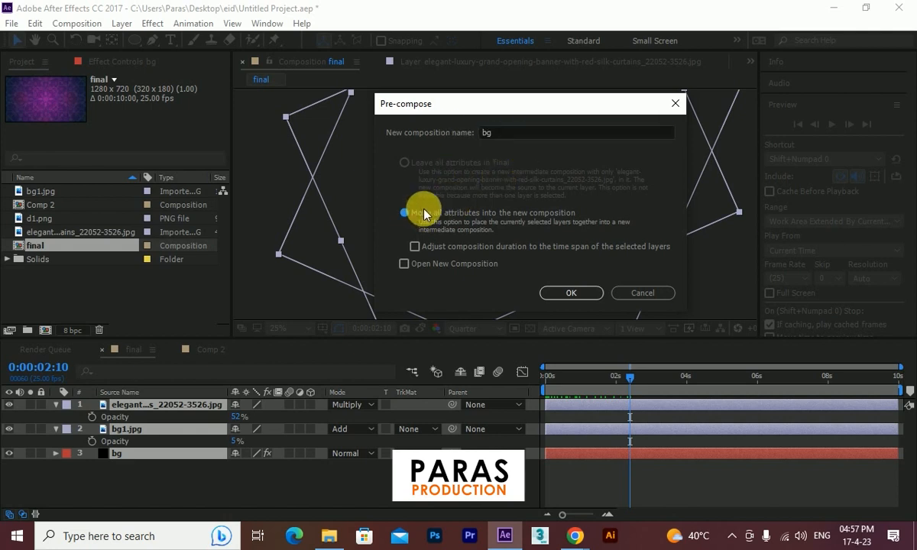
pyautogui.click(588, 292)
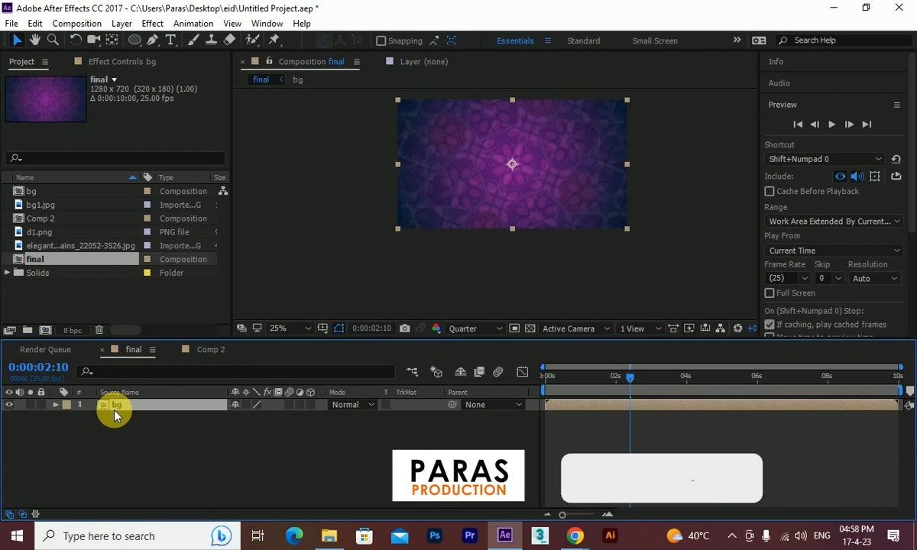
pyautogui.moveTo(594, 378); pyautogui.dragTo(624, 377)
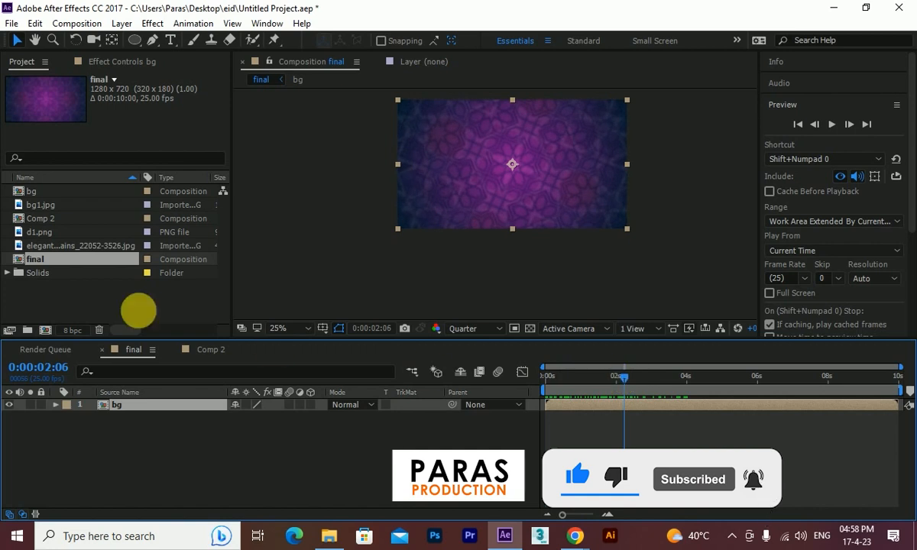
# Rename Comp 2 as d1 and place it above the bg layer in the final composition
pyautogui.click(51, 219)
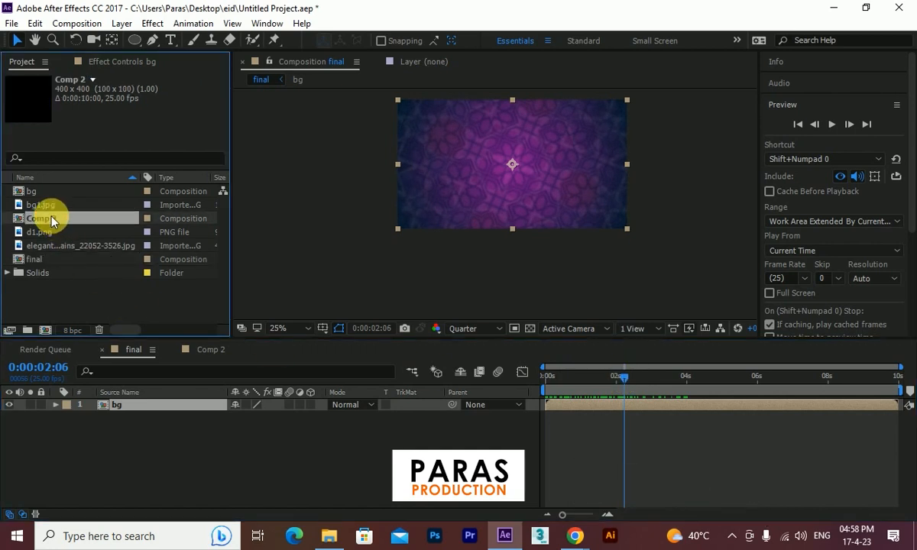
pyautogui.press('Return')
pyautogui.write('d1')
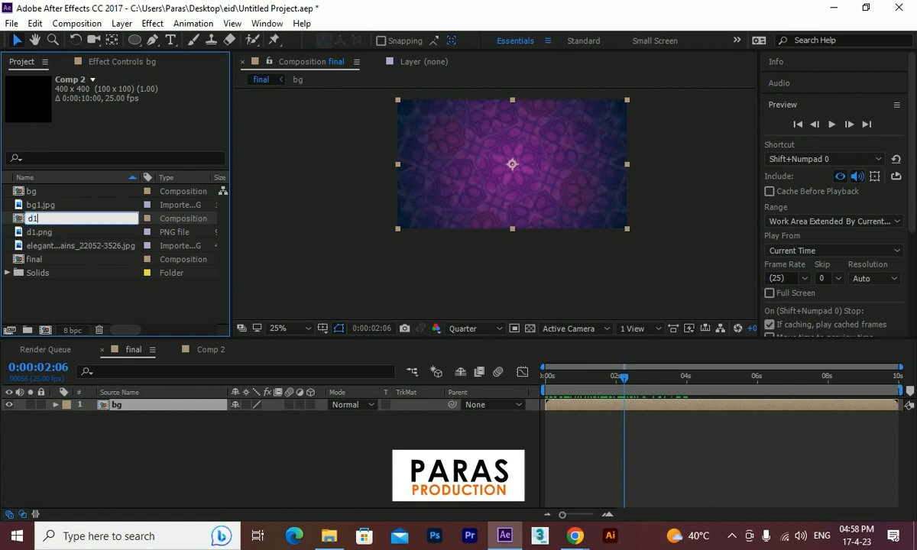
pyautogui.press('Return')
pyautogui.click(60, 303)
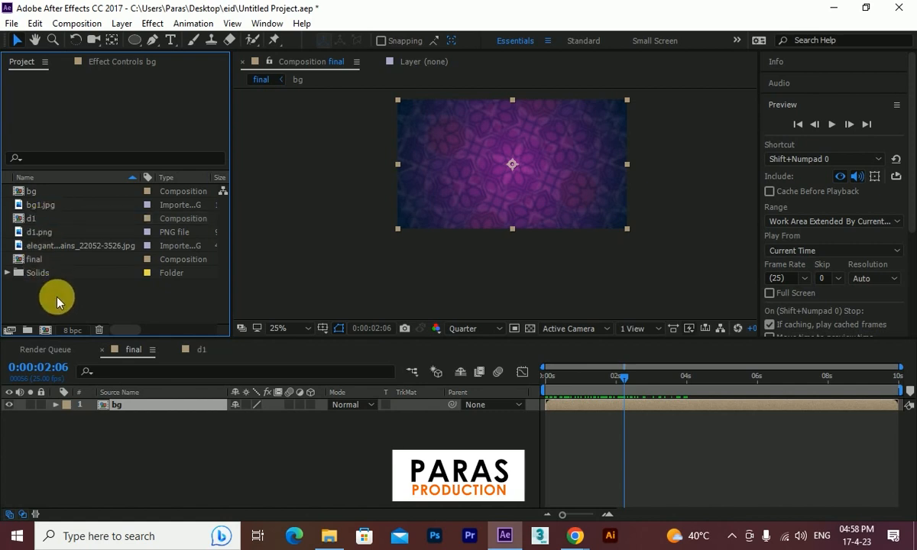
pyautogui.moveTo(30, 219); pyautogui.dragTo(65, 403)
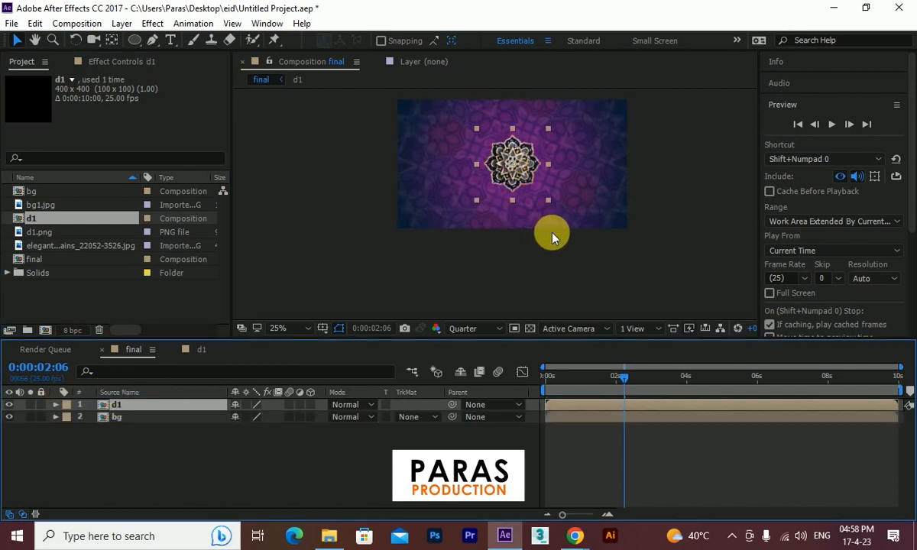
# Enlarge the d1 mandala slightly, move it to the frame's upper-left corner, and scrub to 0:00:02:22
pyautogui.moveTo(547, 200); pyautogui.dragTo(603, 258)
pyautogui.moveTo(583, 232); pyautogui.dragTo(481, 182)
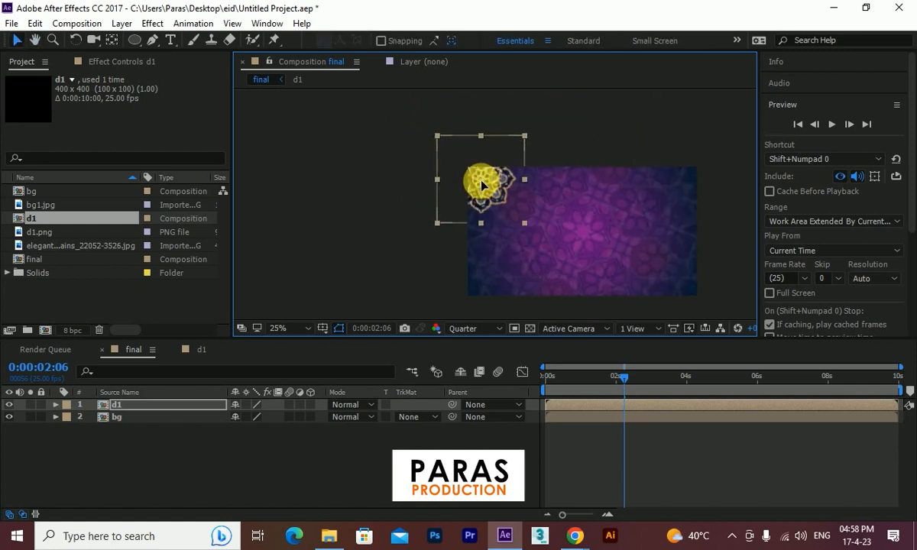
pyautogui.click(540, 379)
pyautogui.moveTo(540, 379); pyautogui.dragTo(647, 379)
# Apply a Drop Shadow effect to the d1 layer and switch the viewer to Full resolution
pyautogui.click(152, 23)
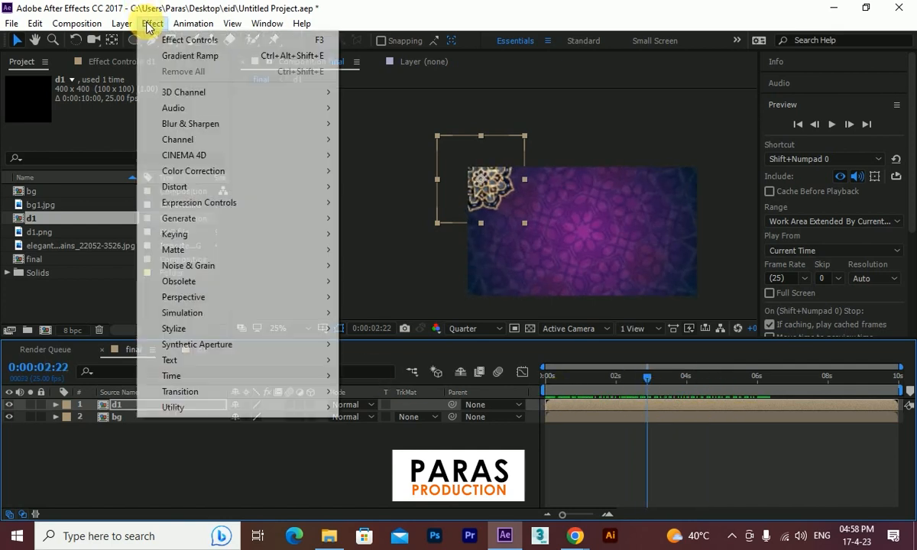
pyautogui.moveTo(322, 297)
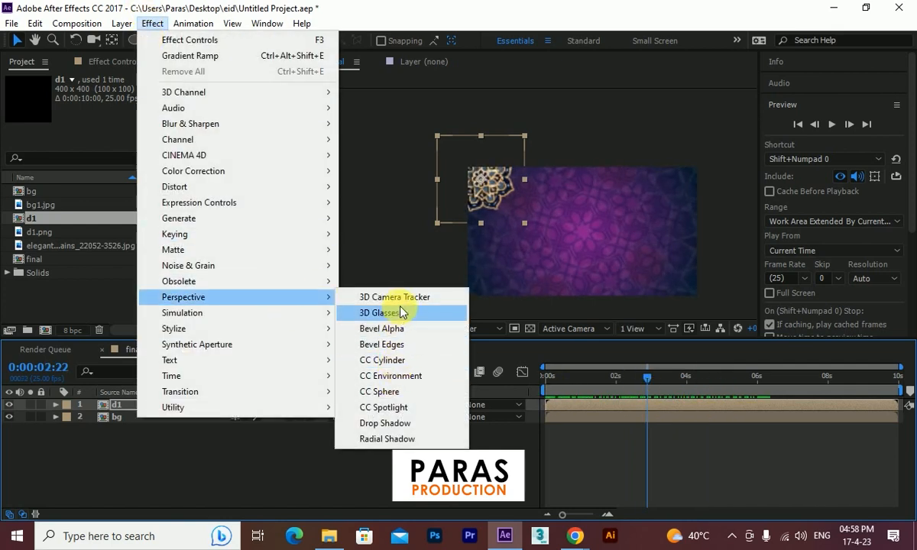
pyautogui.click(398, 423)
pyautogui.press('.')
pyautogui.click(459, 328)
pyautogui.click(470, 368)
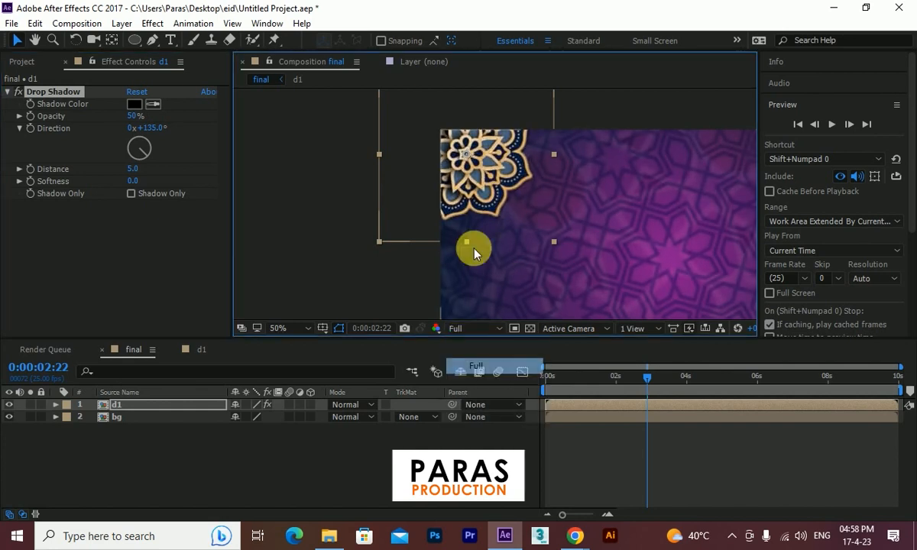
pyautogui.press('.')
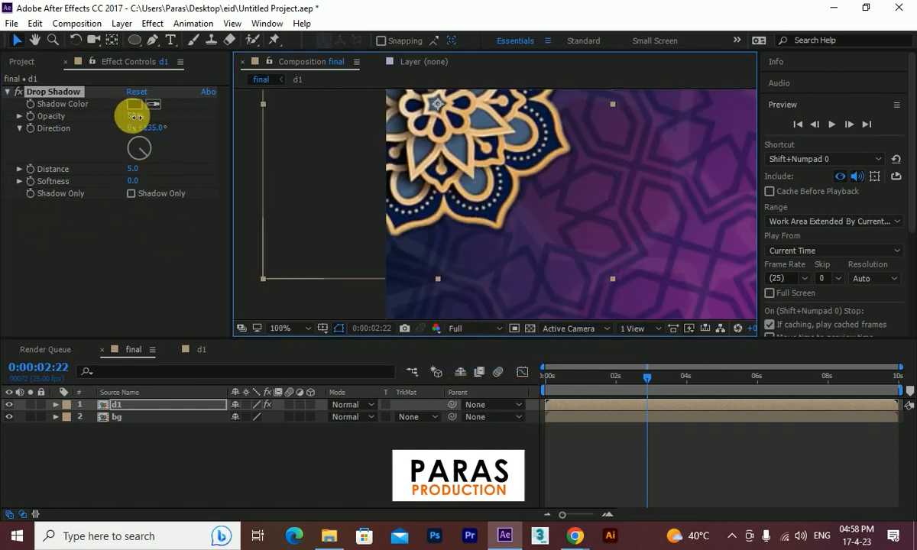
# Set the mandala's drop shadow to 72% opacity, distance 10 and softness 17, and return to the start of the timeline
pyautogui.moveTo(131, 116); pyautogui.dragTo(156, 116)
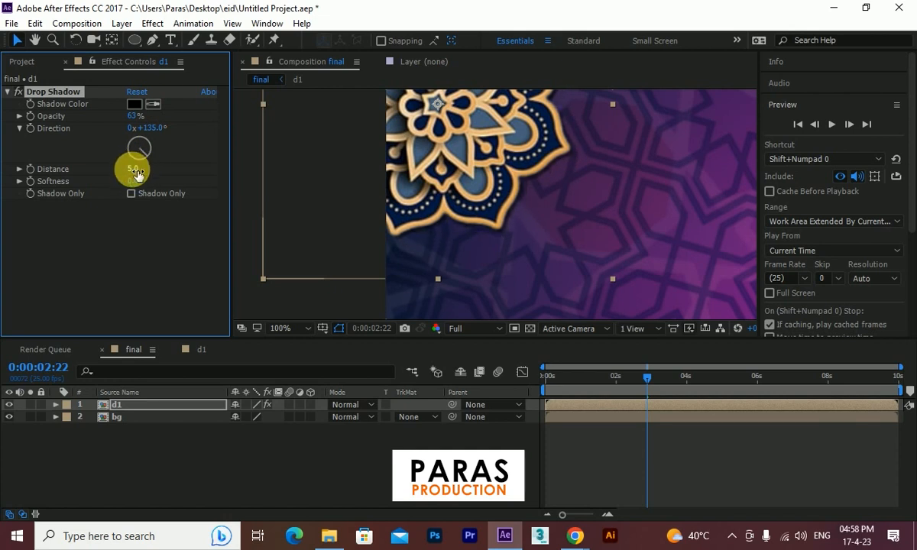
pyautogui.moveTo(139, 181); pyautogui.dragTo(157, 180)
pyautogui.moveTo(133, 116); pyautogui.dragTo(152, 120)
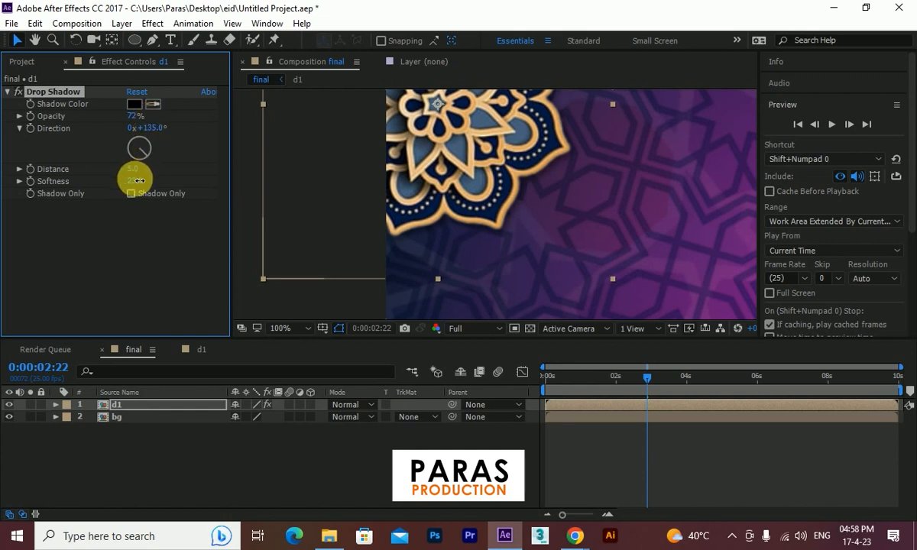
pyautogui.moveTo(135, 169); pyautogui.dragTo(133, 164)
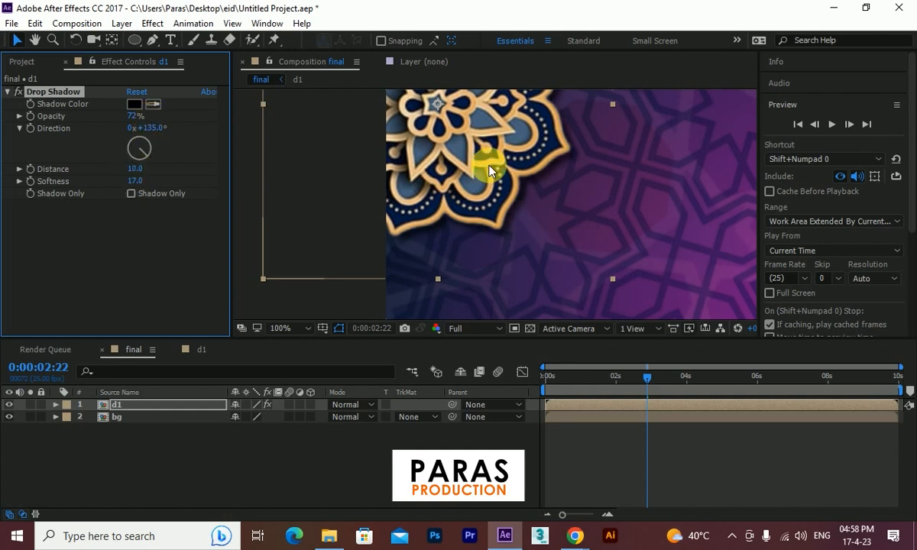
pyautogui.scroll(-2, 505, 160)
pyautogui.moveTo(551, 375); pyautogui.dragTo(525, 396)
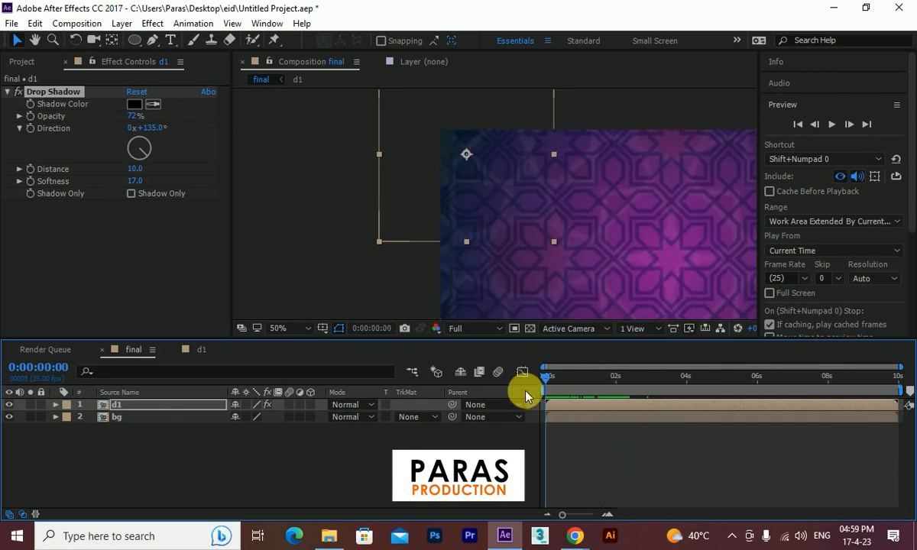
# Duplicate the d1 composition in the project and open the copy
pyautogui.click(130, 407)
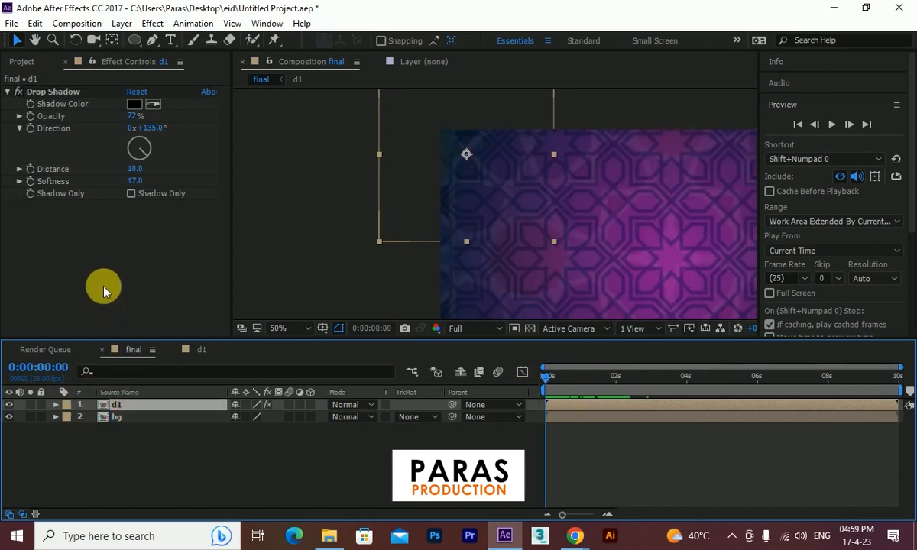
pyautogui.click(19, 63)
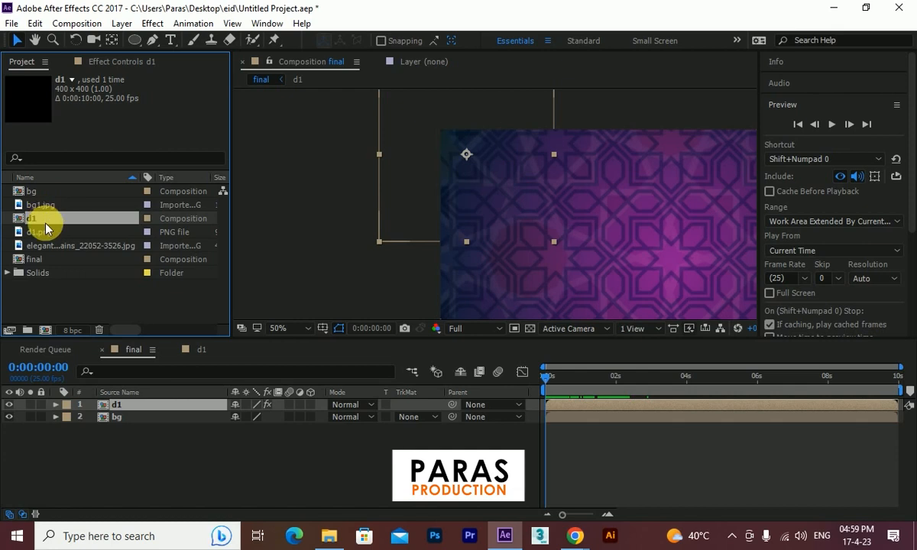
pyautogui.hotkey('ctrl', 'd')
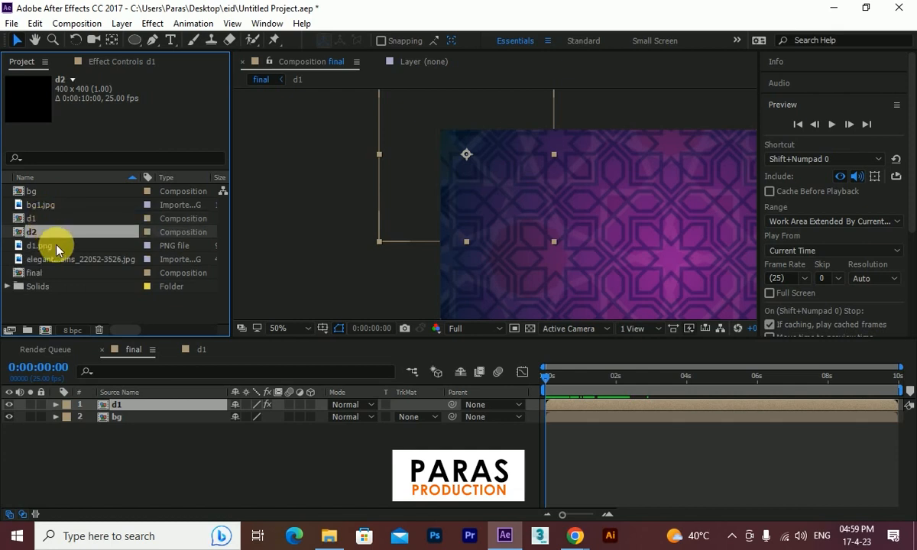
pyautogui.doubleClick(71, 239)
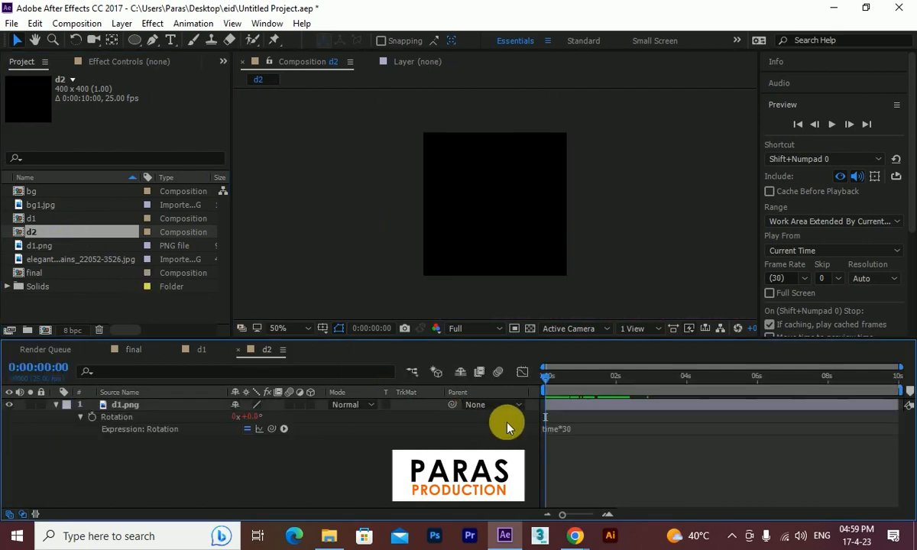
# Change the mandala's rotation expression in d2 to time*-30 and scrub to 0:00:03:15 to check the reversed spin
pyautogui.click(563, 429)
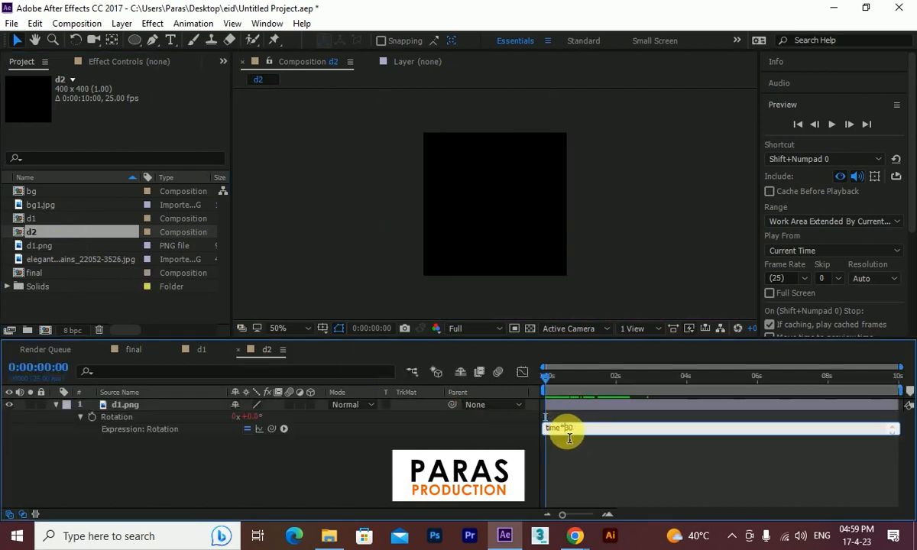
pyautogui.write('-')
pyautogui.press('KP_Enter')
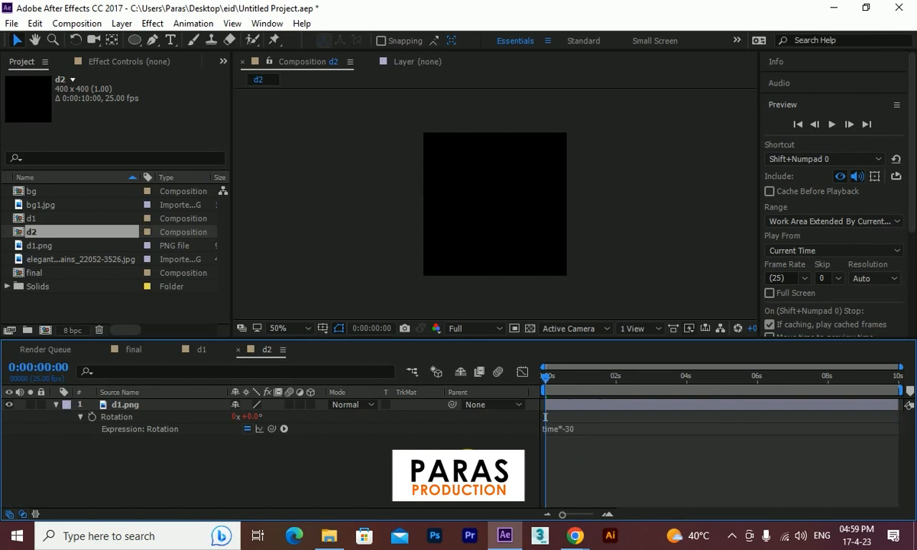
pyautogui.click(543, 397)
pyautogui.moveTo(555, 380); pyautogui.dragTo(671, 377)
pyautogui.click(23, 60)
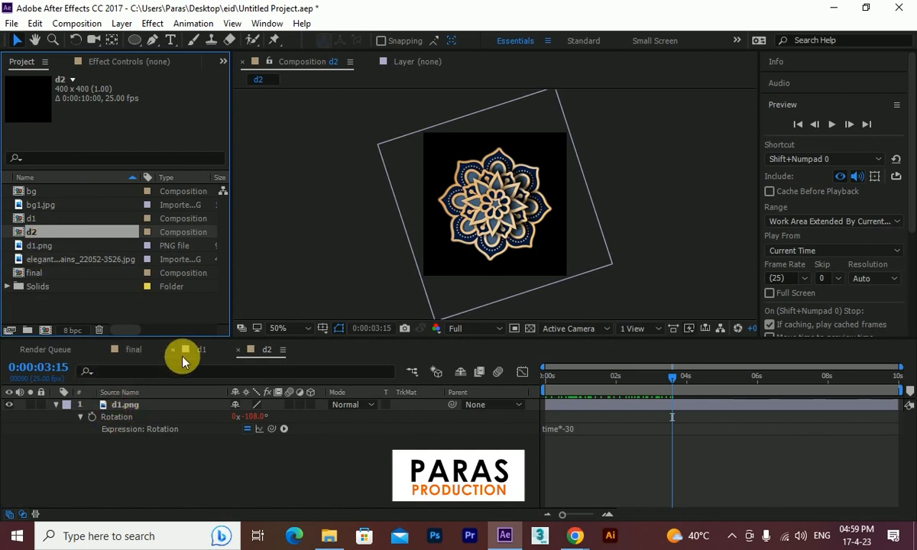
# In the final composition, duplicate the d1 layer as d2 and replace its source with the d2 composition
pyautogui.click(125, 350)
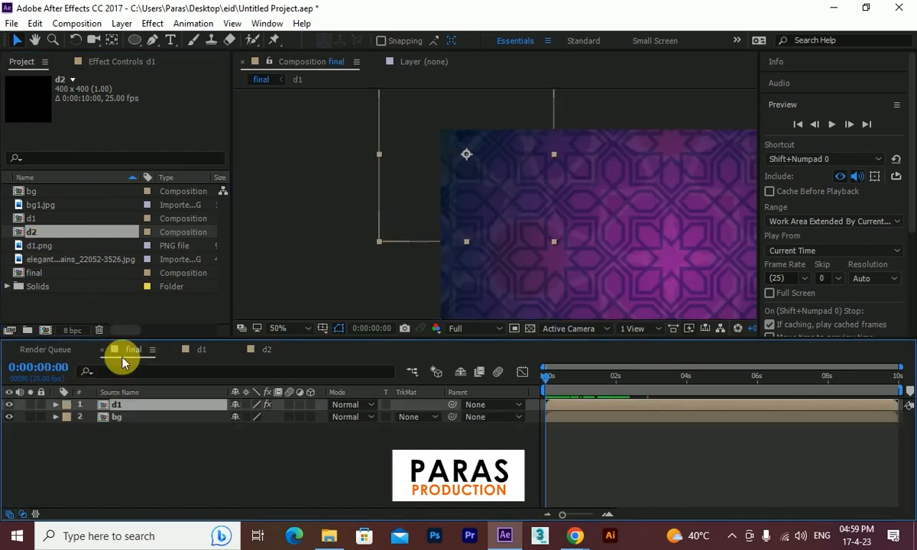
pyautogui.hotkey('ctrl', 'd')
pyautogui.press('Return')
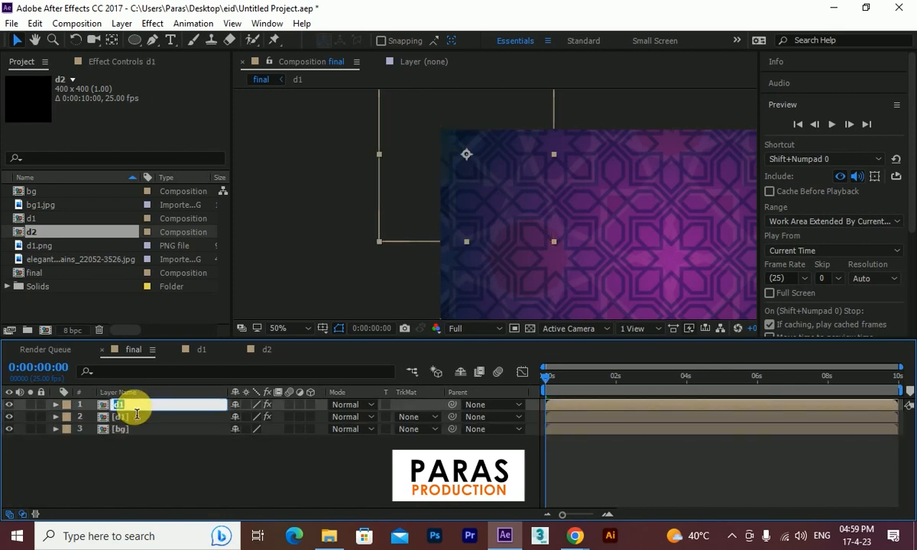
pyautogui.write('d2')
pyautogui.press('Return')
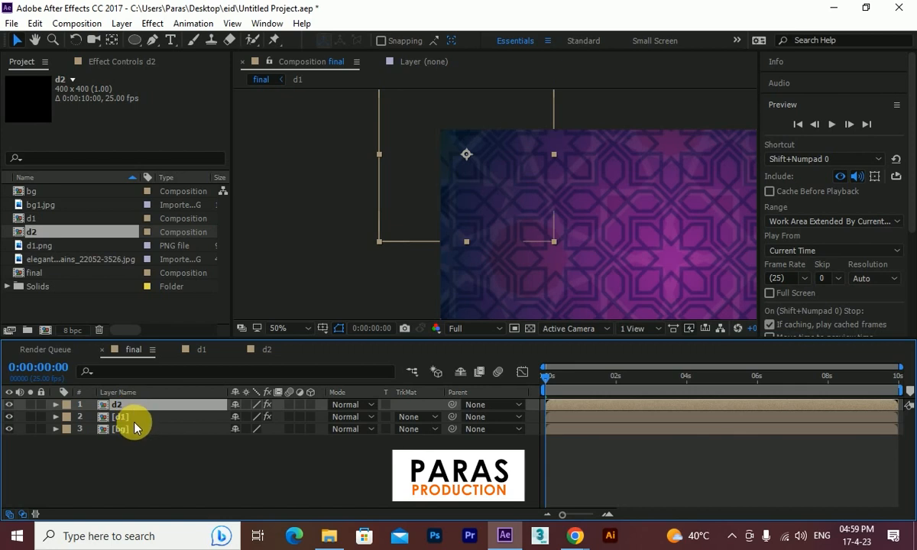
pyautogui.click(135, 417)
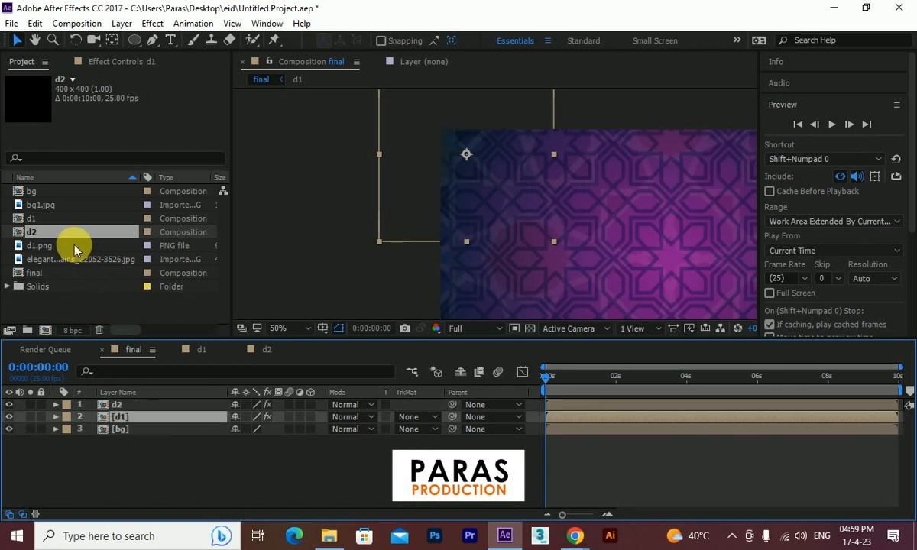
pyautogui.click(116, 405)
pyautogui.moveTo(34, 231); pyautogui.dragTo(109, 378)
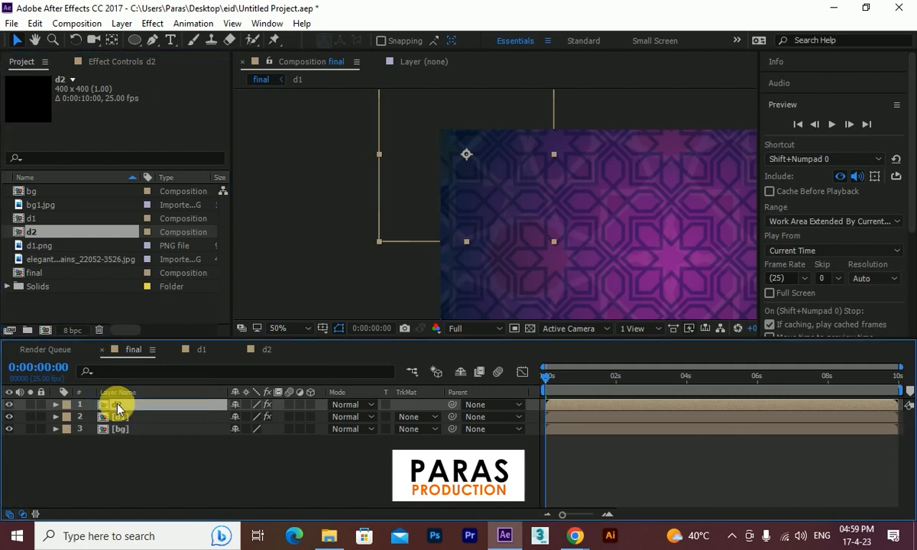
# Shrink the d2 mandala and place it on the frame's left edge just below the d1 mandala, undoing the last move
pyautogui.moveTo(545, 375); pyautogui.dragTo(583, 375)
pyautogui.moveTo(493, 163); pyautogui.dragTo(489, 223)
pyautogui.moveTo(583, 375); pyautogui.dragTo(644, 386)
pyautogui.moveTo(545, 311); pyautogui.dragTo(547, 149)
pyautogui.hotkey('ctrl', 'z')
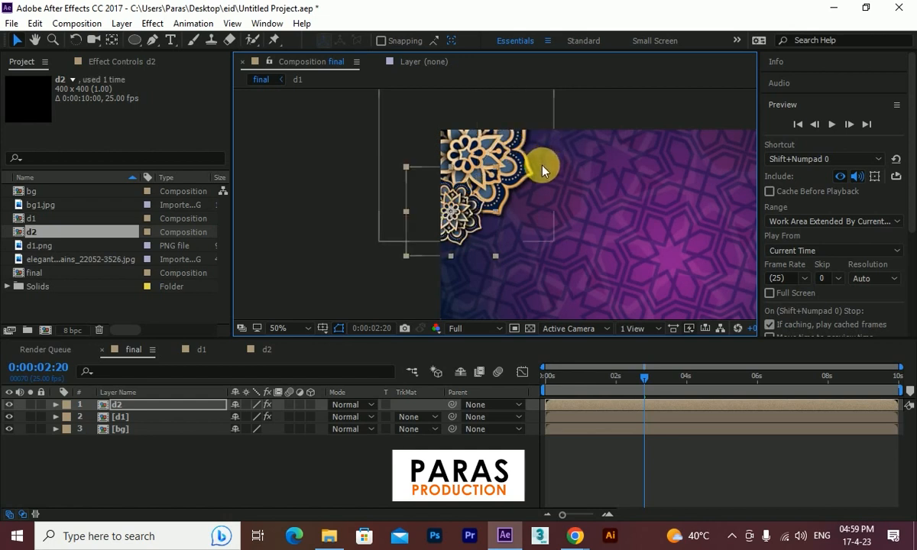
# Duplicate the d2 layer, move the copy to the frame's top edge beside the d1 mandala, and shrink it
pyautogui.hotkey('ctrl', 'd')
pyautogui.moveTo(423, 253); pyautogui.dragTo(542, 147)
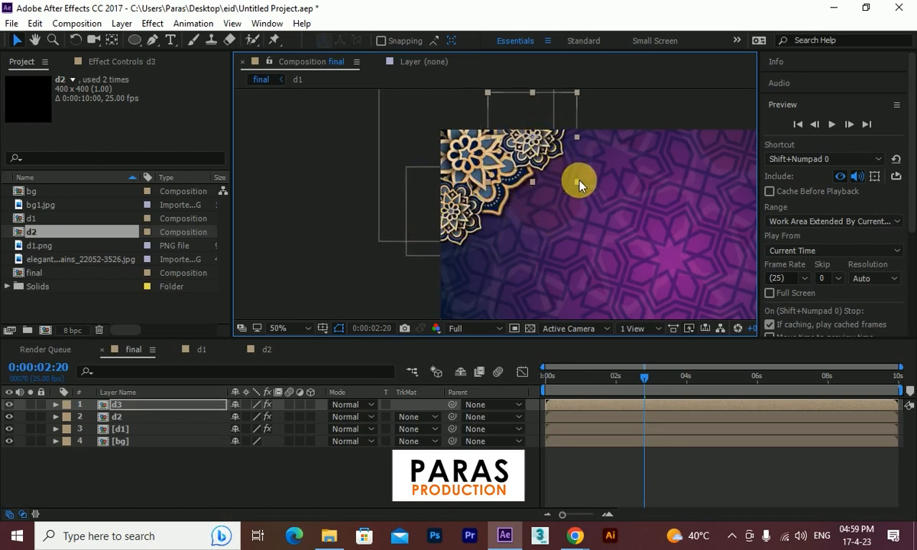
pyautogui.moveTo(578, 185); pyautogui.dragTo(531, 140)
# Preview the upper-left mandala group from the start with the whole frame in view
pyautogui.click(547, 374)
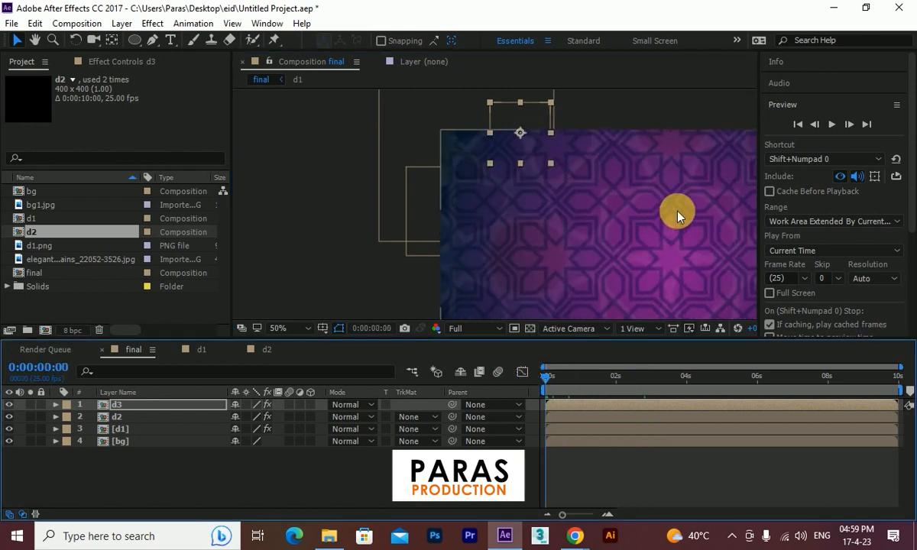
pyautogui.press('space')
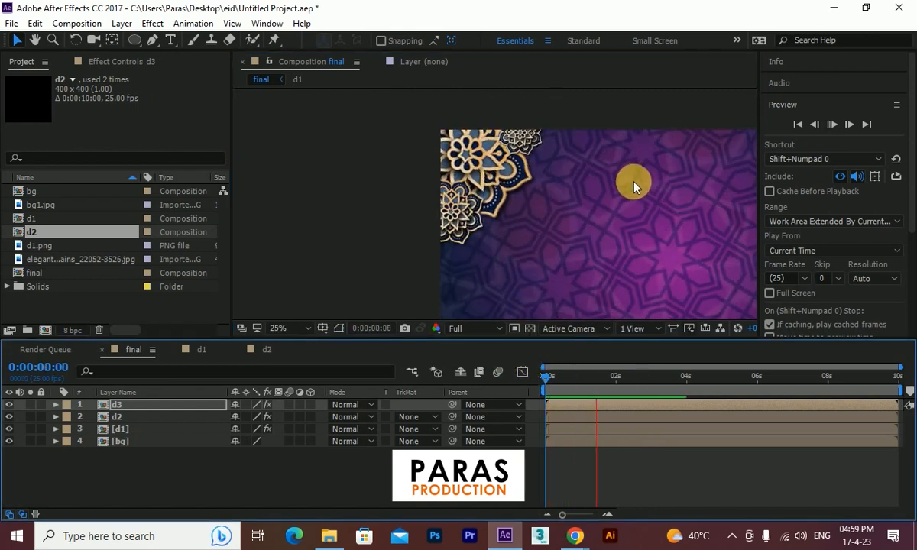
pyautogui.scroll(-1, 631, 185)
pyautogui.press('space')
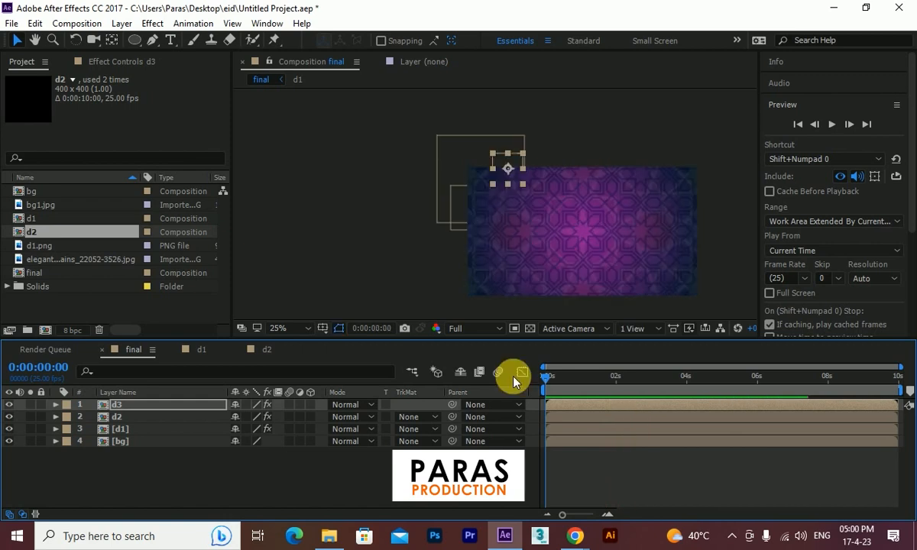
# Duplicate the d1, d2 and d3 mandala layers together and stack the copies above the originals
pyautogui.keyDown('shift'); pyautogui.click(139, 428); pyautogui.keyUp('shift')
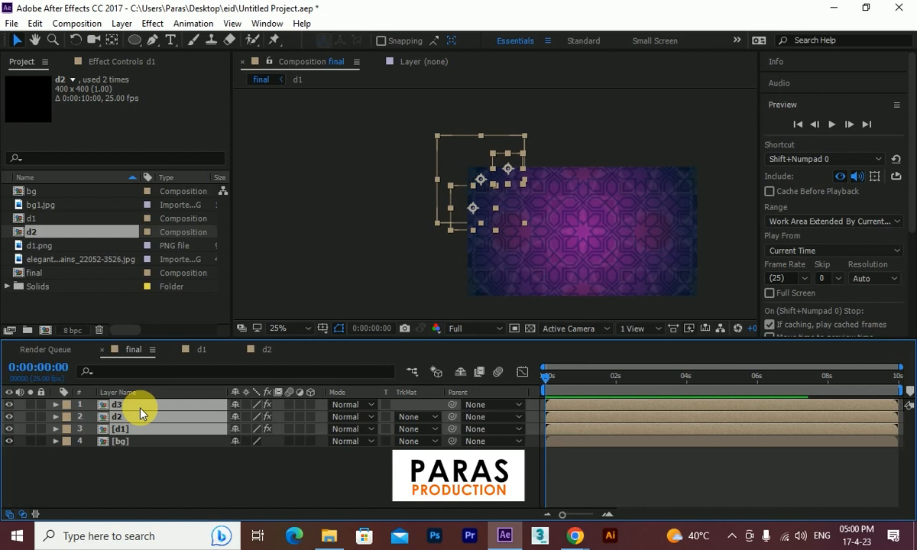
pyautogui.hotkey('ctrl', 'd')
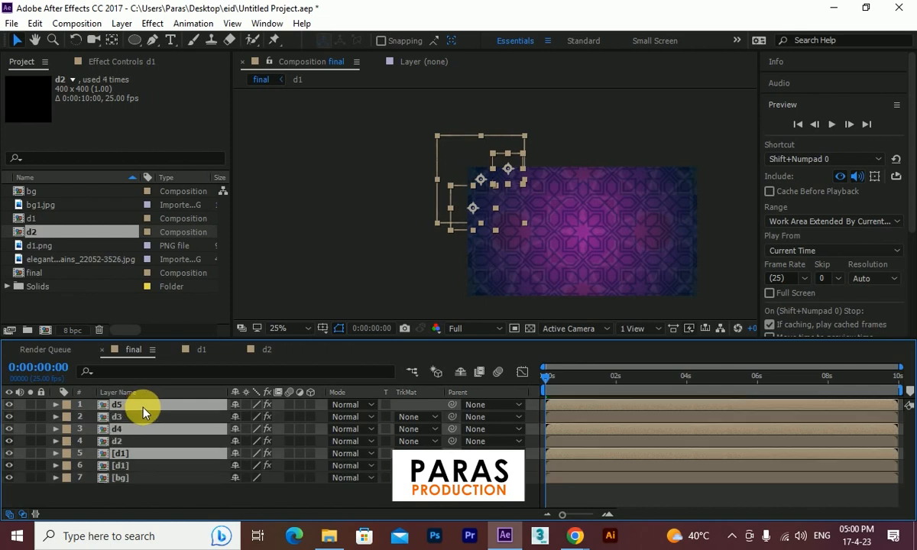
pyautogui.moveTo(131, 424)
pyautogui.mouseDown()
pyautogui.moveTo(148, 433)
pyautogui.moveTo(123, 419)
pyautogui.mouseUp()
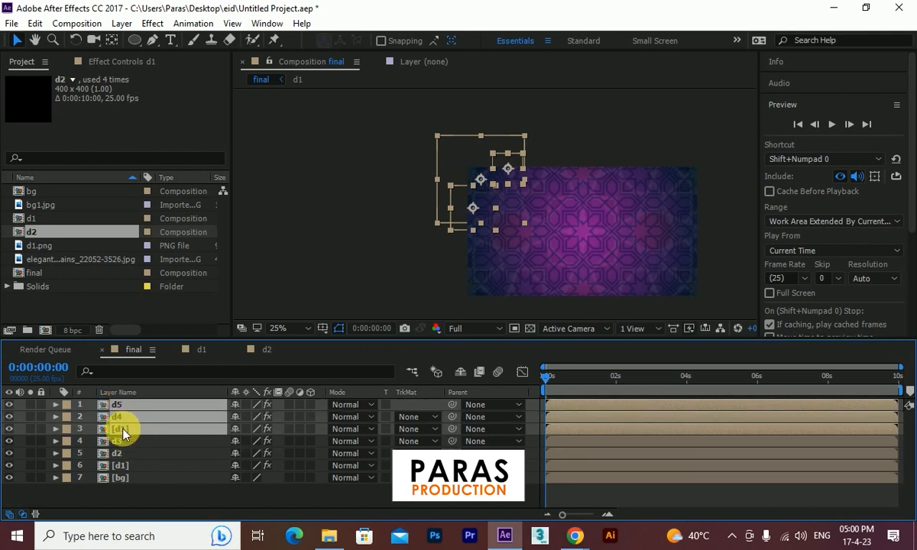
# Move the three copied mandalas to the frame's lower-right corner, shift the smallest onto the right edge, and preview from the start
pyautogui.moveTo(513, 167); pyautogui.dragTo(695, 256)
pyautogui.moveTo(588, 376); pyautogui.dragTo(617, 378)
pyautogui.click(738, 303)
pyautogui.moveTo(664, 258); pyautogui.dragTo(694, 252)
pyautogui.click(211, 416)
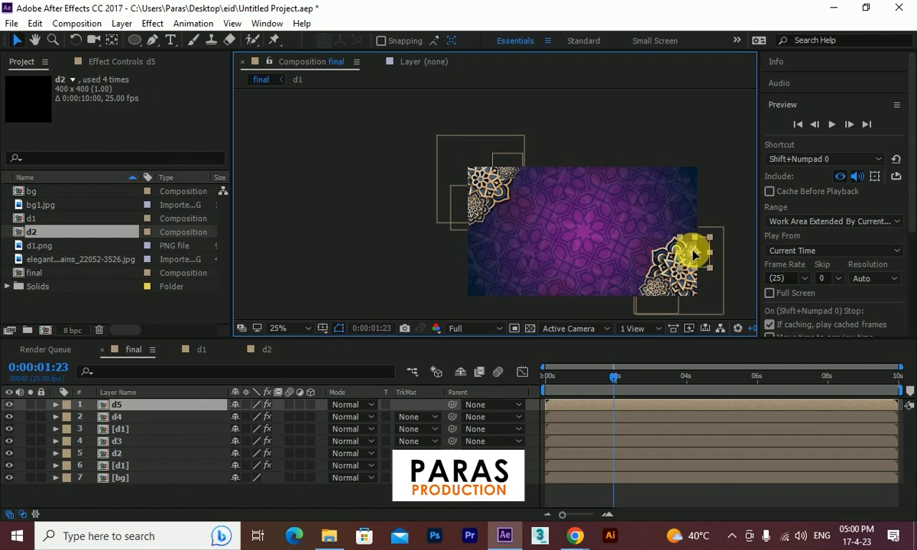
pyautogui.moveTo(587, 377); pyautogui.dragTo(507, 374)
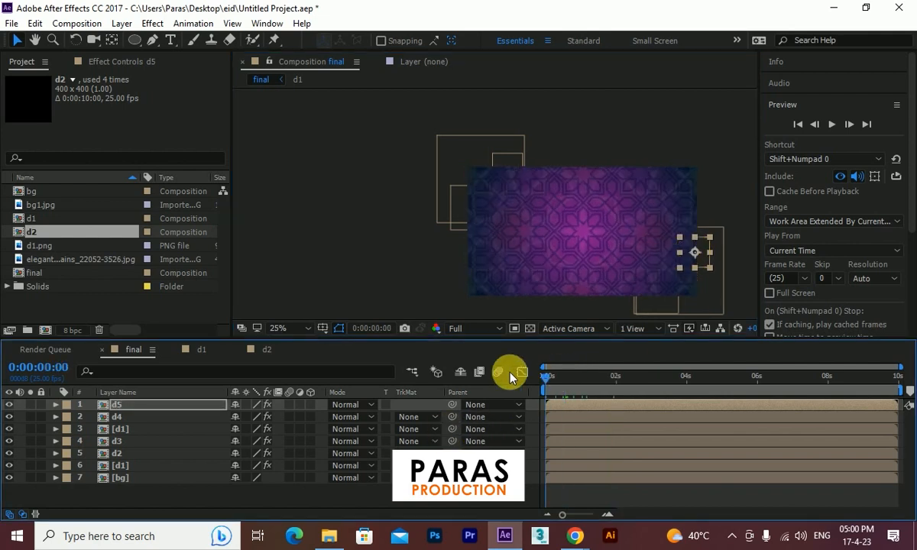
pyautogui.click(833, 125)
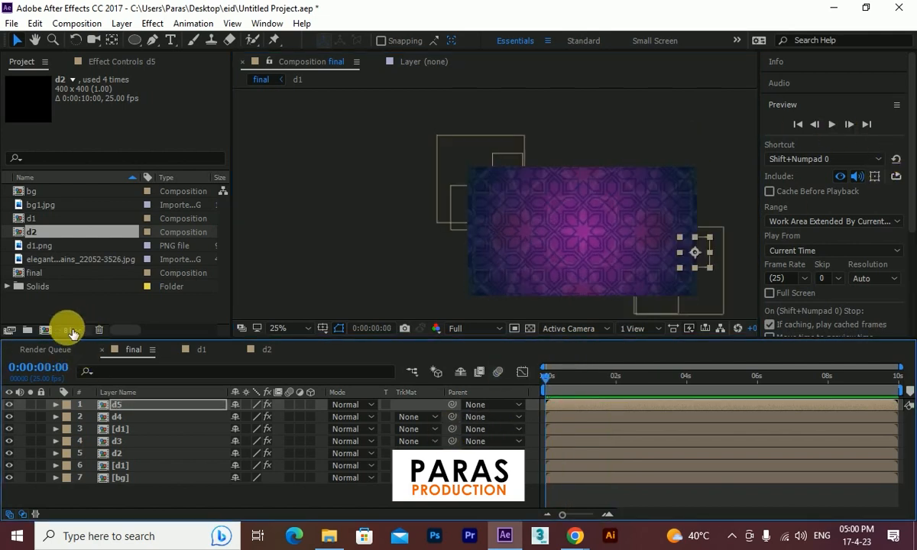
# Create a new 800 x 800 px composition
pyautogui.click(132, 317)
pyautogui.hotkey('ctrl', 'n')
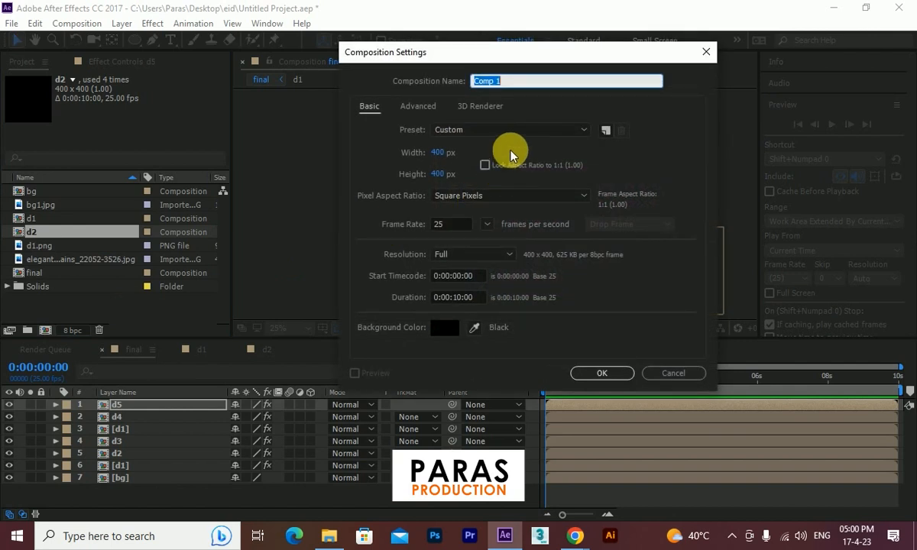
pyautogui.click(438, 152)
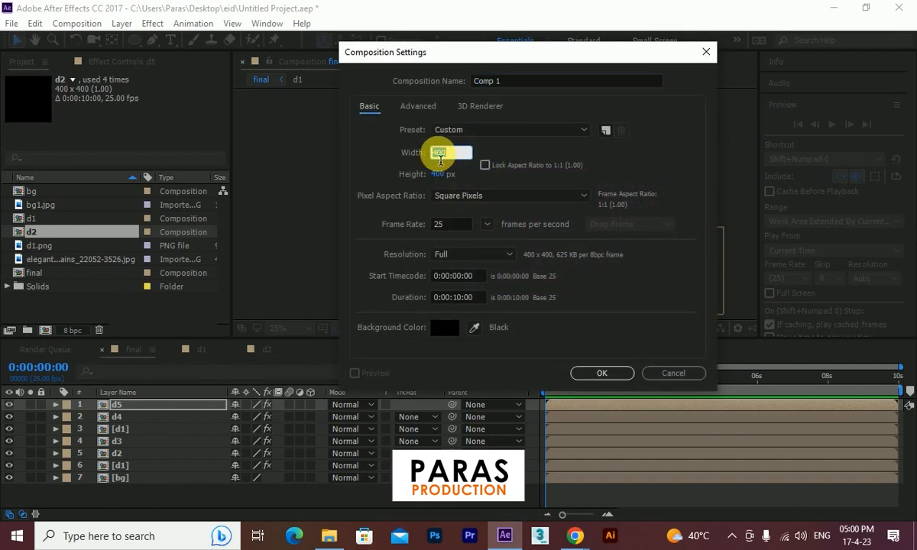
pyautogui.write('800')
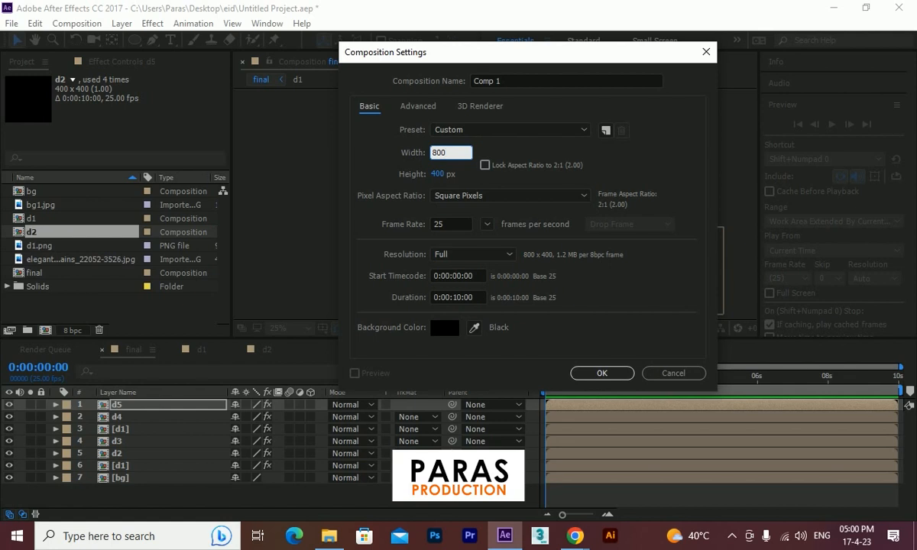
pyautogui.press('Tab')
pyautogui.write('800')
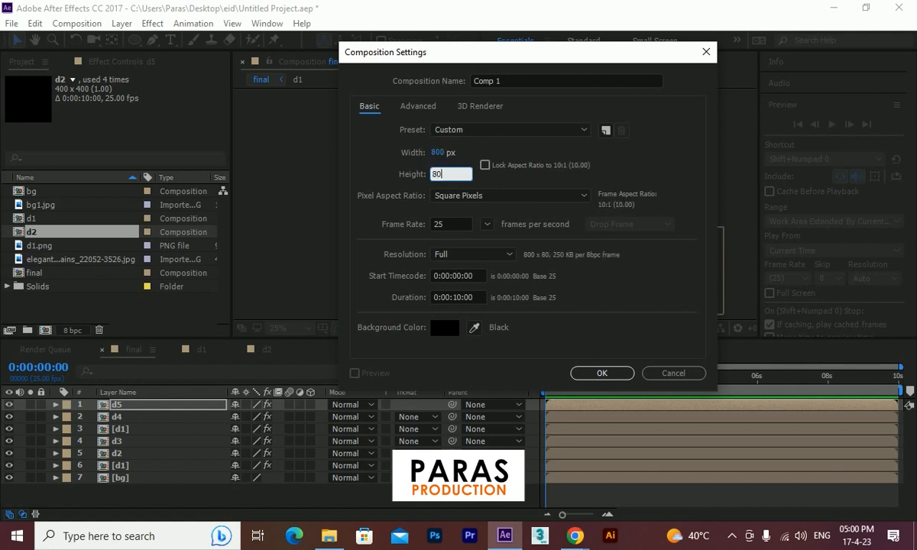
pyautogui.click(603, 372)
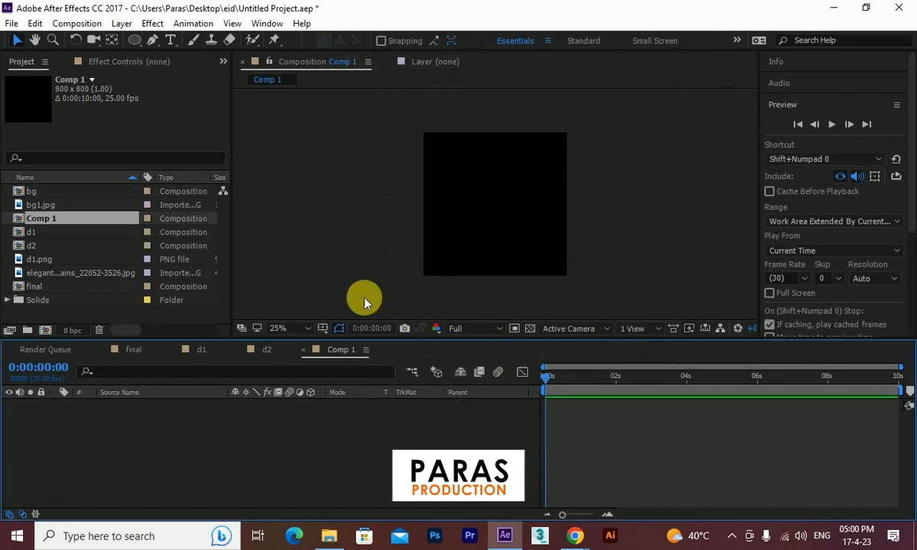
# Rename the new 800 x 800 composition d3 in the project
pyautogui.click(65, 216)
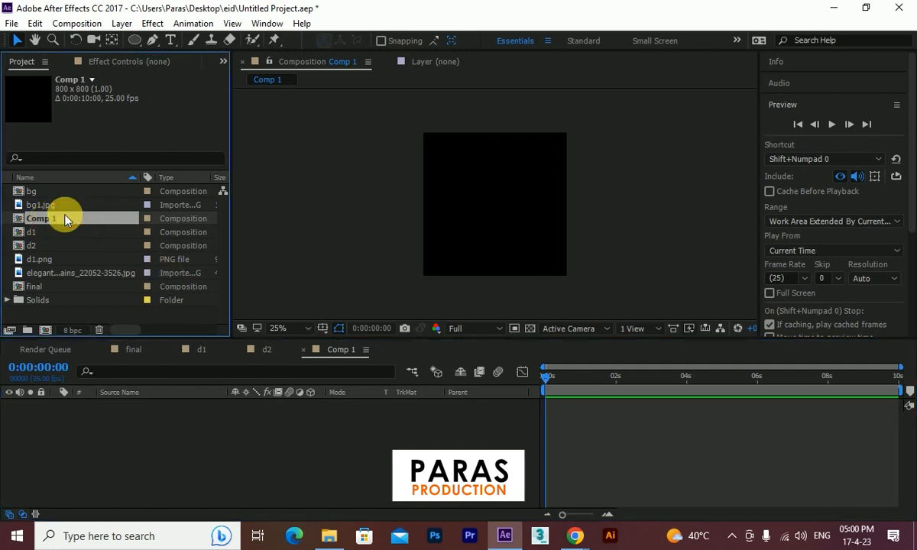
pyautogui.press('Return')
pyautogui.write('d3')
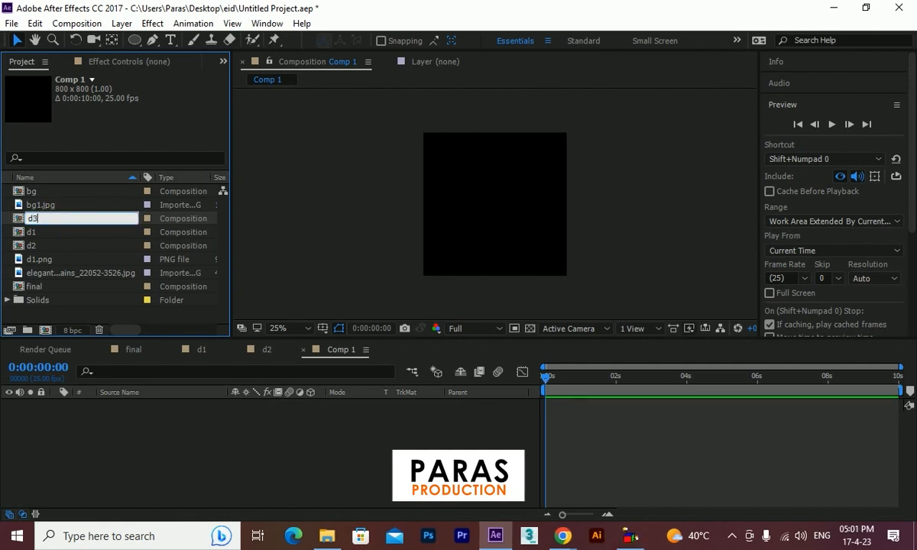
pyautogui.press('Return')
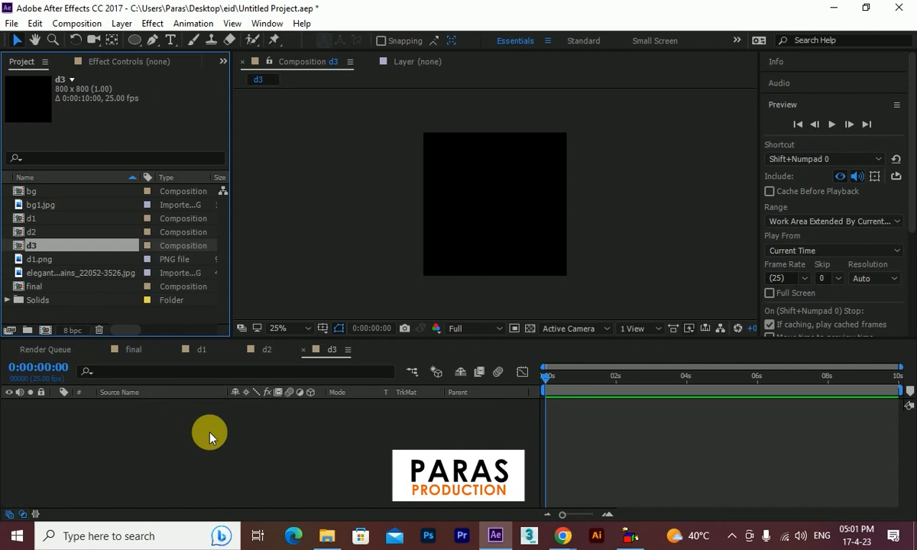
# Import gold-flower-patterned-mandala-vector-removebg-preview from the eid folder and place it in the d3 composition
pyautogui.doubleClick(130, 316)
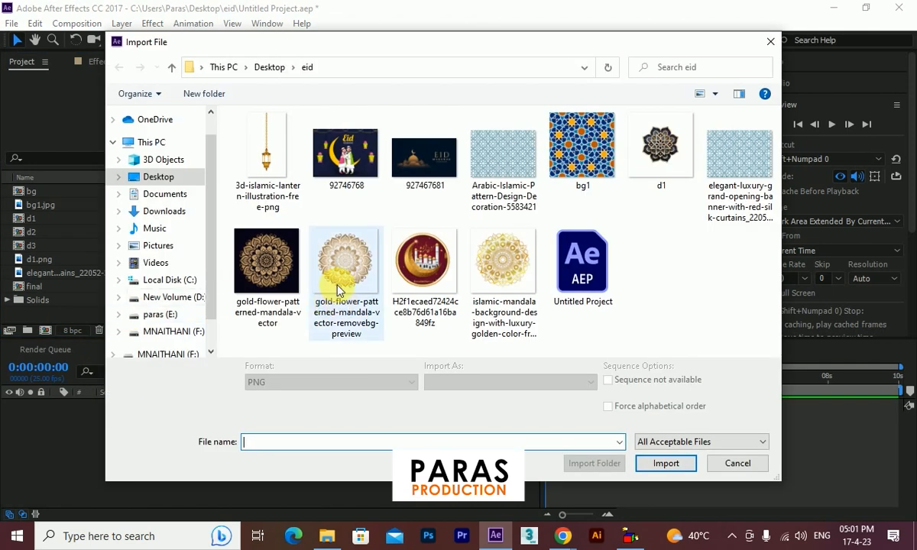
pyautogui.click(345, 259)
pyautogui.click(665, 463)
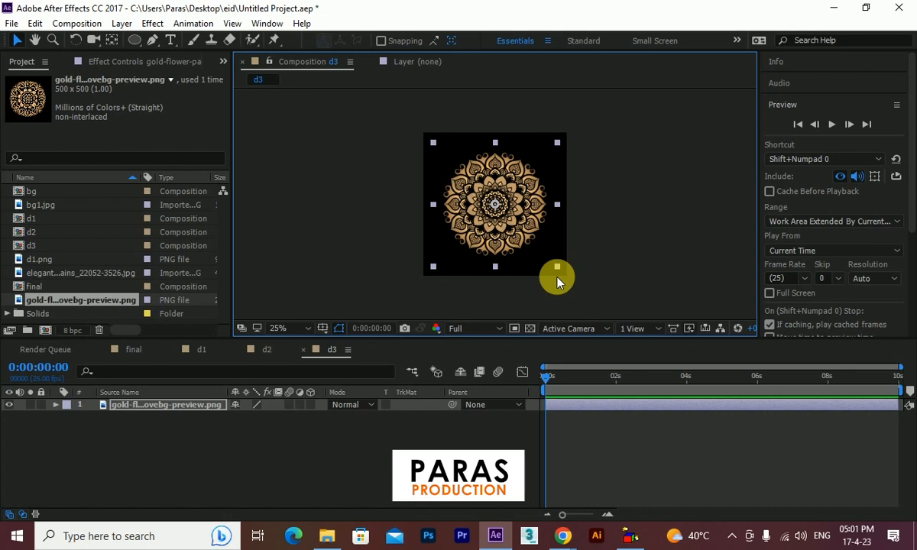
# Add the expression time*40 to the gold mandala layer's rotation
pyautogui.click(131, 415)
pyautogui.press('r')
pyautogui.keyDown('alt'); pyautogui.click(92, 417); pyautogui.keyUp('alt')
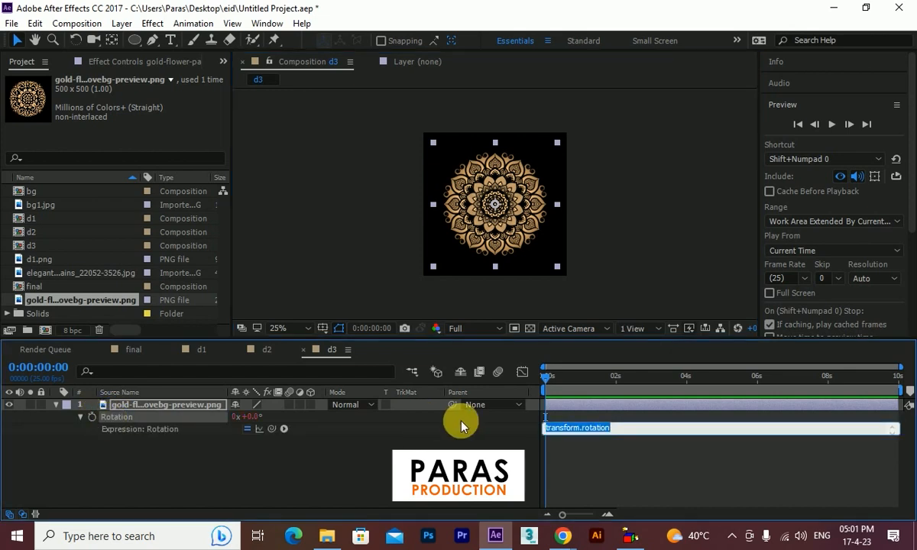
pyautogui.write('t')
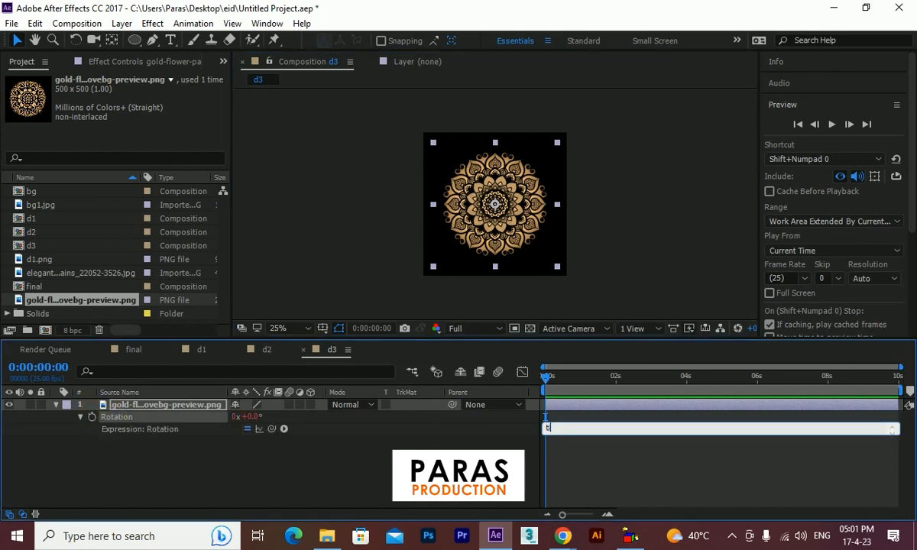
pyautogui.write('ime*40')
pyautogui.click(451, 441)
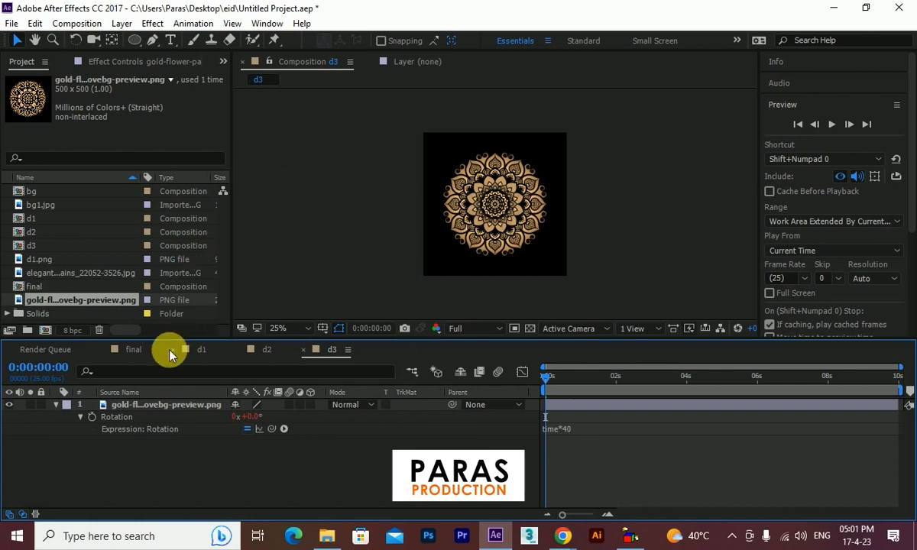
# Place the d3 composition as the top layer of the final composition
pyautogui.click(137, 354)
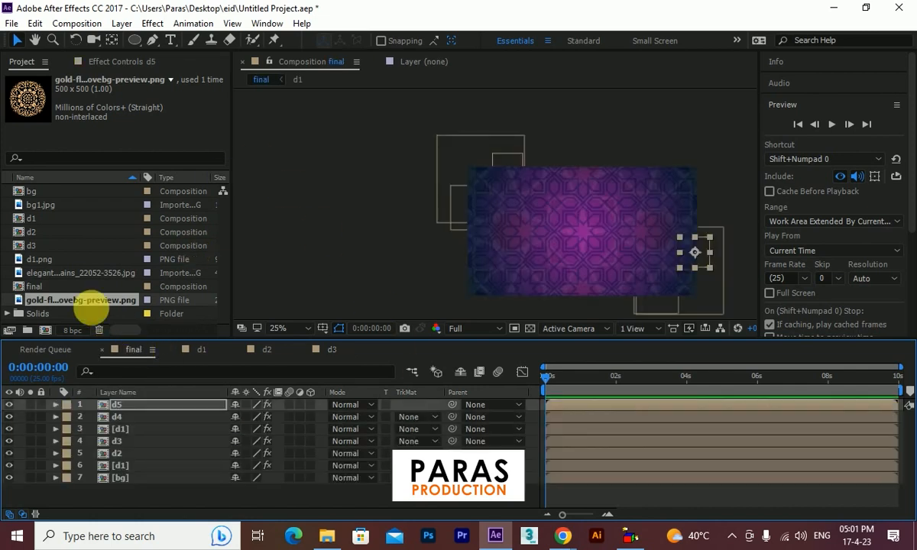
pyautogui.click(46, 244)
pyautogui.moveTo(68, 250); pyautogui.dragTo(108, 378)
# Shrink the d3 gold mandala, position it left of the frame's centre, and preview the composition from the start
pyautogui.moveTo(655, 306); pyautogui.dragTo(643, 292)
pyautogui.moveTo(603, 247); pyautogui.dragTo(570, 250)
pyautogui.moveTo(573, 382); pyautogui.dragTo(687, 405)
pyautogui.moveTo(561, 272); pyautogui.dragTo(553, 270)
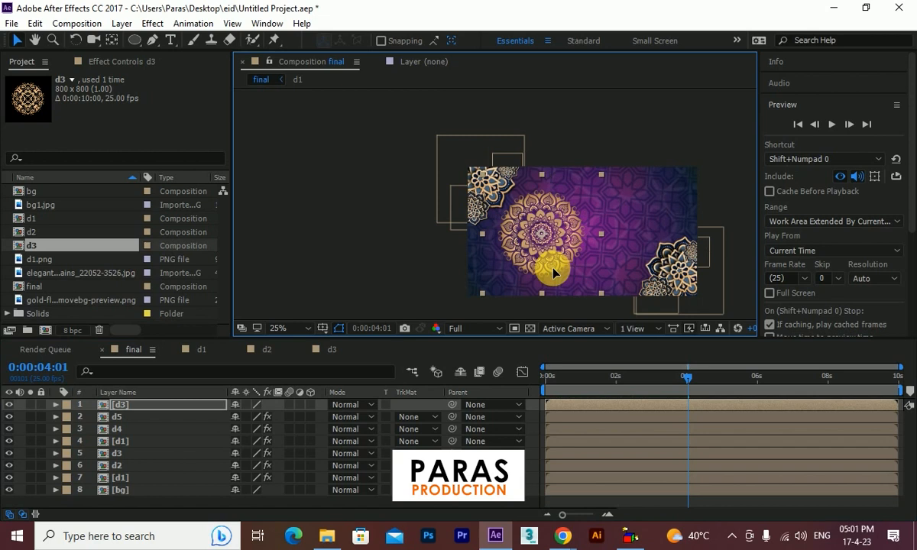
pyautogui.moveTo(657, 378); pyautogui.dragTo(536, 375)
pyautogui.press('space')
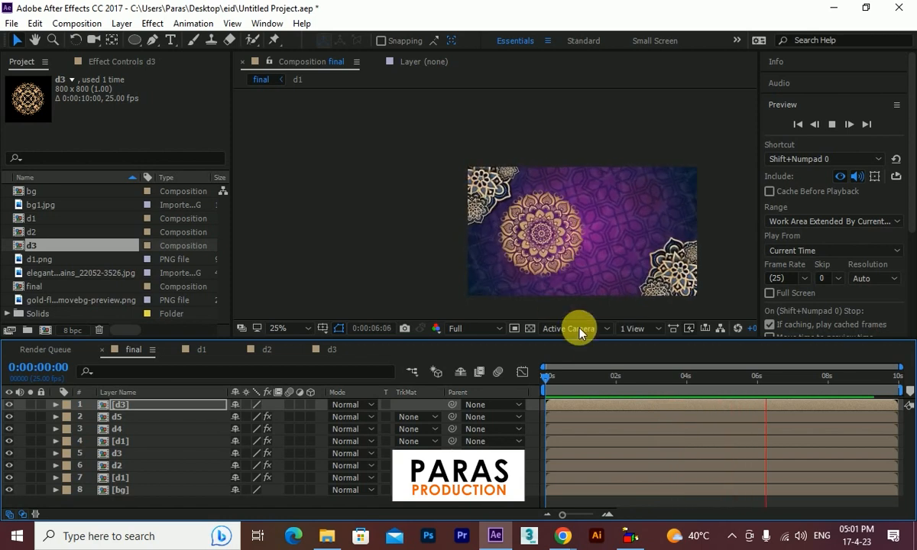
# Apply a Glow effect to the gold mandala layer inside the d3 composition, with threshold 58.4%, radius 23 and intensity 1.7
pyautogui.click(831, 124)
pyautogui.moveTo(583, 378); pyautogui.dragTo(528, 399)
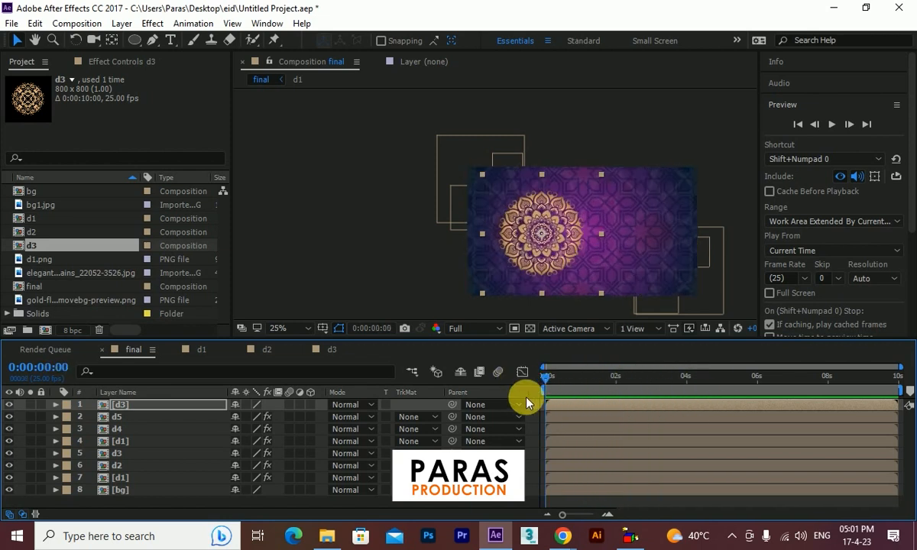
pyautogui.doubleClick(153, 404)
pyautogui.click(180, 428)
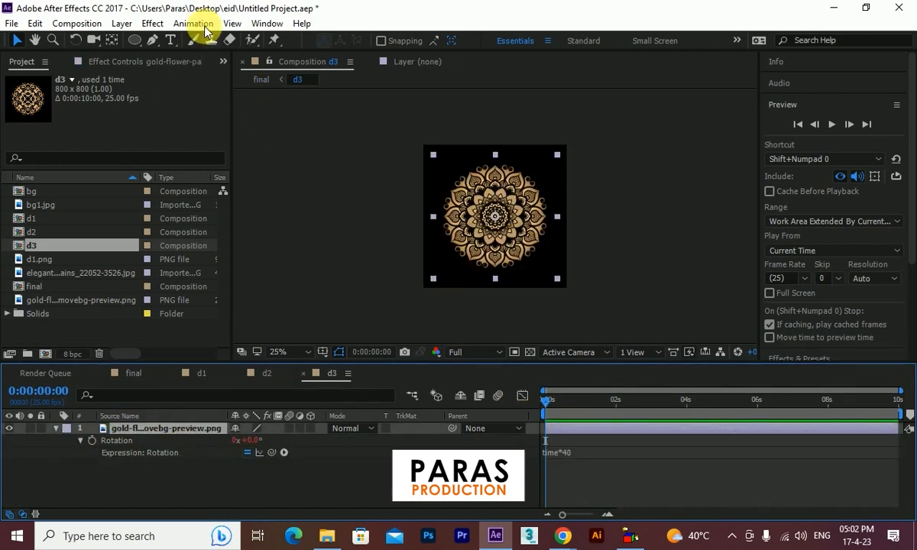
pyautogui.click(153, 23)
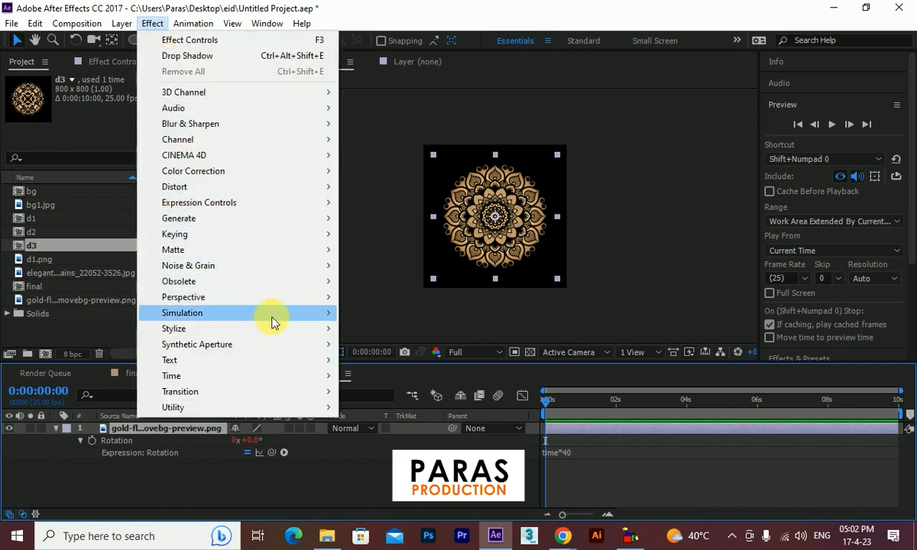
pyautogui.moveTo(272, 328)
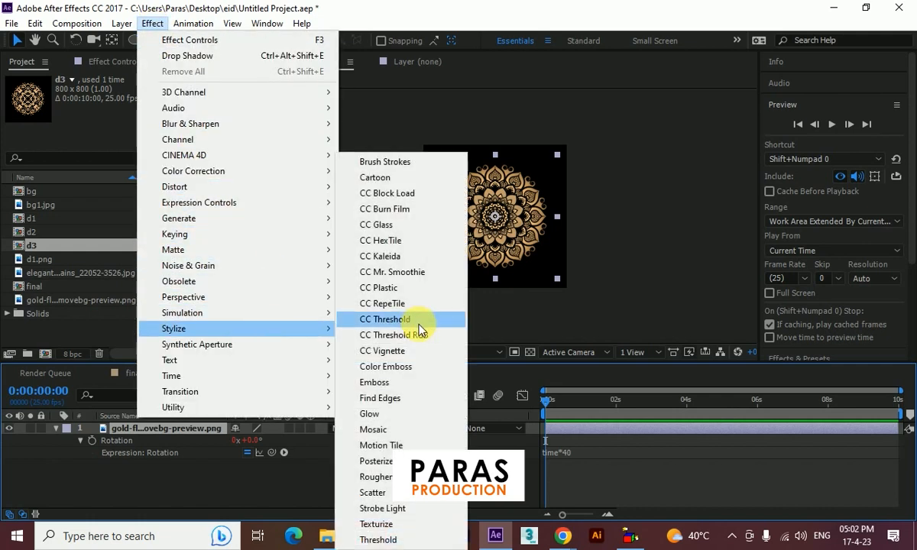
pyautogui.click(404, 414)
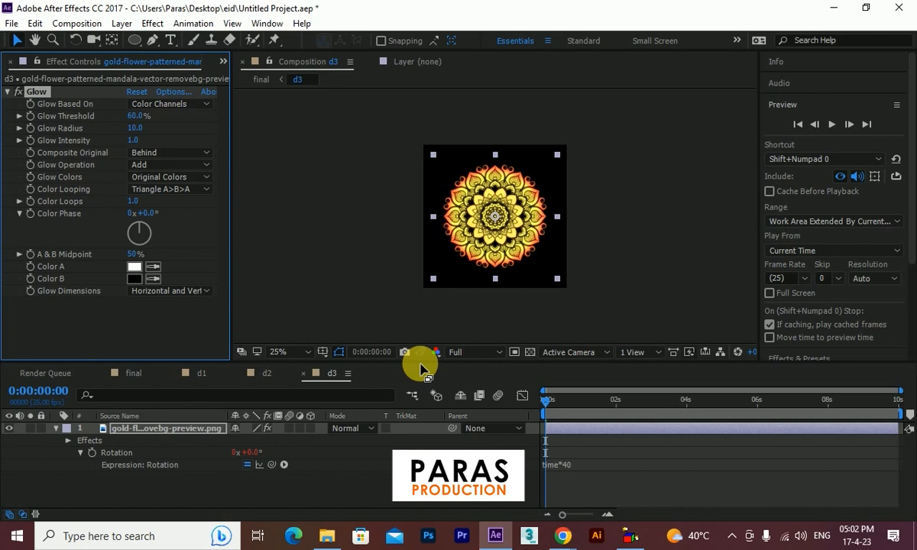
pyautogui.moveTo(137, 117)
pyautogui.mouseDown()
pyautogui.moveTo(151, 120)
pyautogui.moveTo(141, 122)
pyautogui.mouseUp()
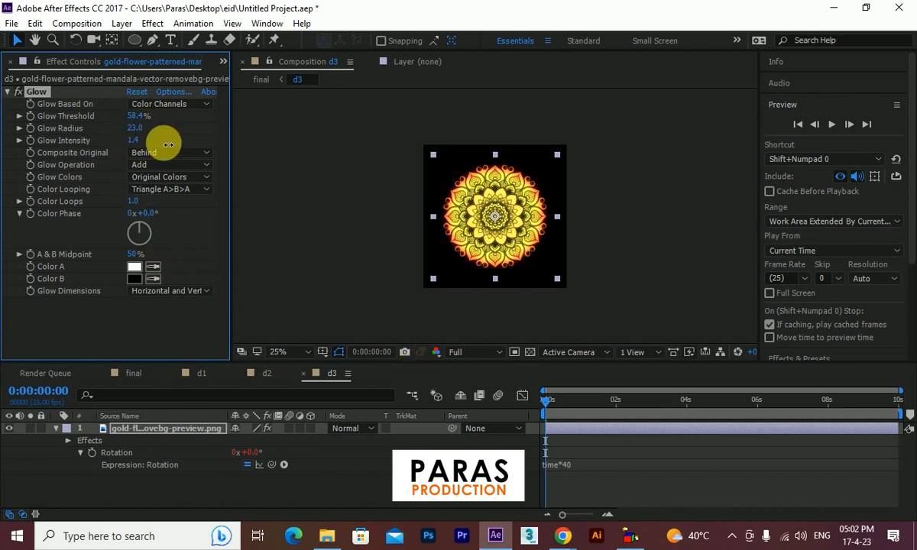
pyautogui.moveTo(168, 145); pyautogui.dragTo(188, 145)
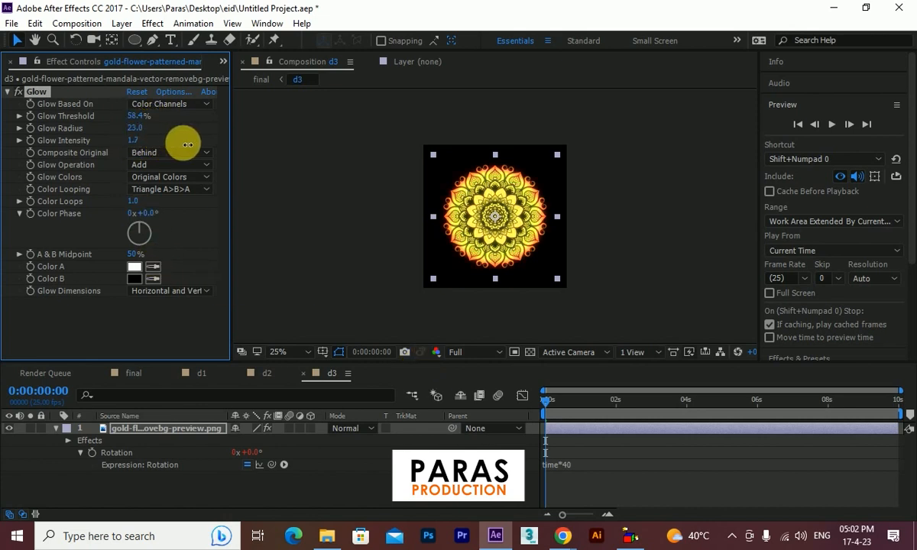
# Animate the top d3 layer's scale in the final composition from 0% at the start to 83% at 1 second
pyautogui.click(137, 374)
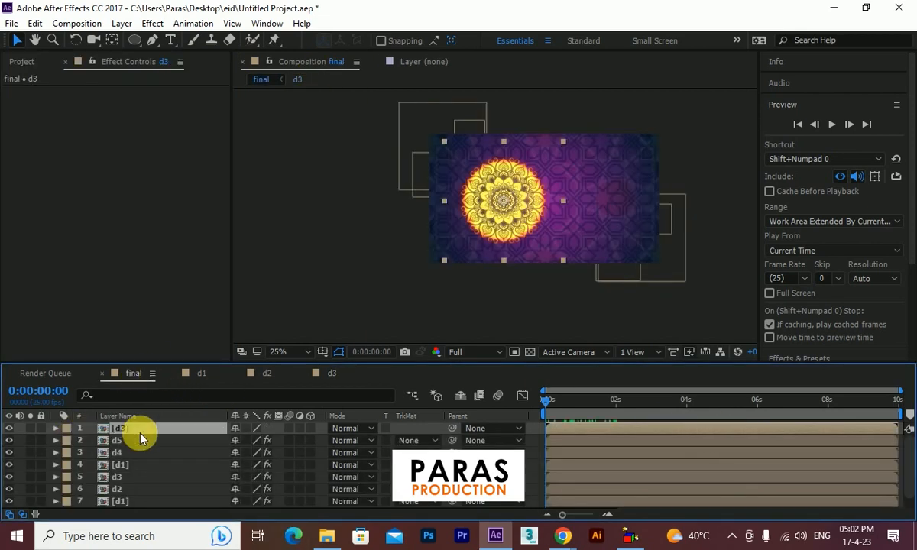
pyautogui.press('s')
pyautogui.click(92, 441)
pyautogui.moveTo(550, 400); pyautogui.dragTo(581, 422)
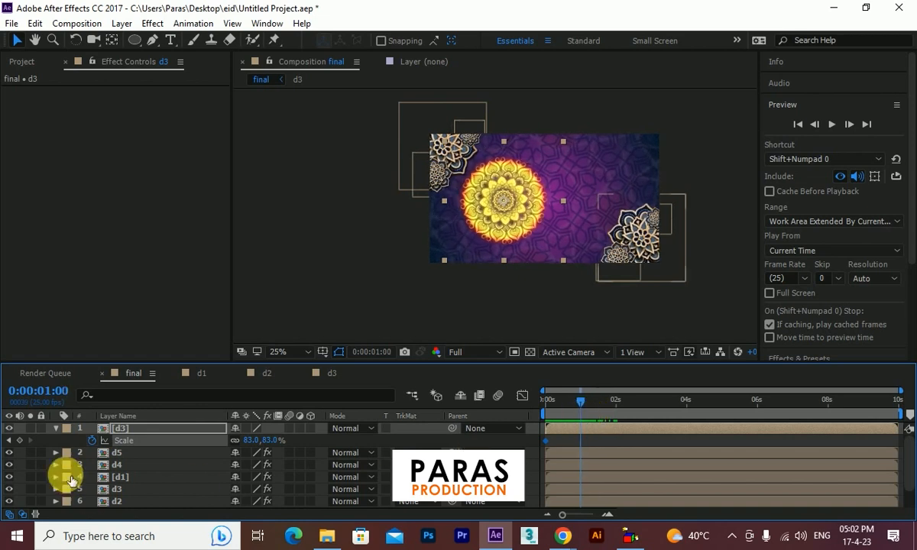
pyautogui.click(20, 440)
pyautogui.click(544, 395)
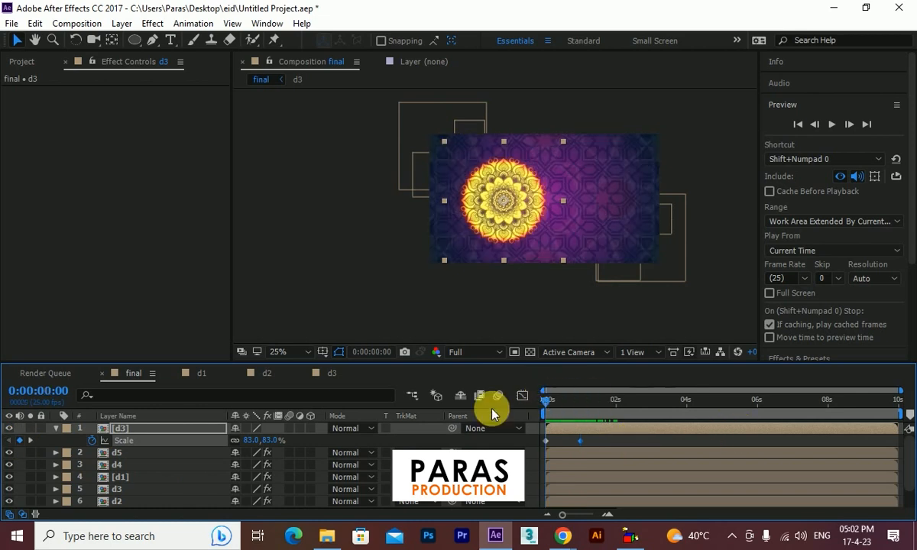
pyautogui.click(273, 441)
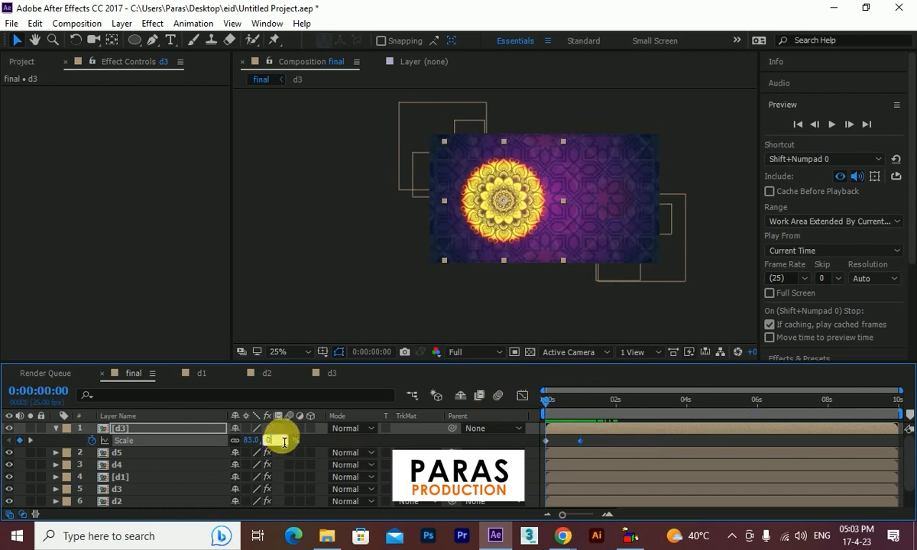
pyautogui.write('0')
pyautogui.press('Return')
# Easy-ease the d3 scale keyframes, shape the speed graph for a fast start with about 87% incoming influence, and preview the animation
pyautogui.moveTo(602, 441); pyautogui.dragTo(502, 447)
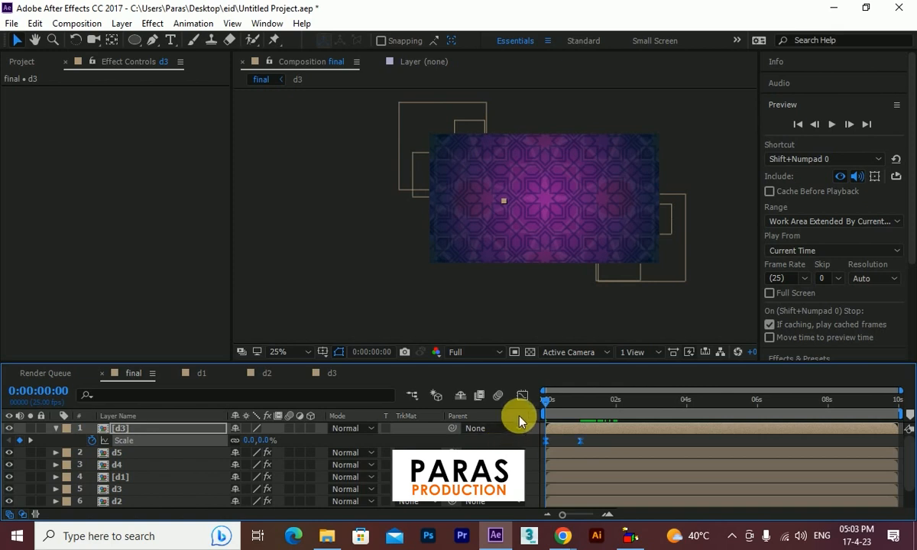
pyautogui.click(521, 395)
pyautogui.click(649, 499)
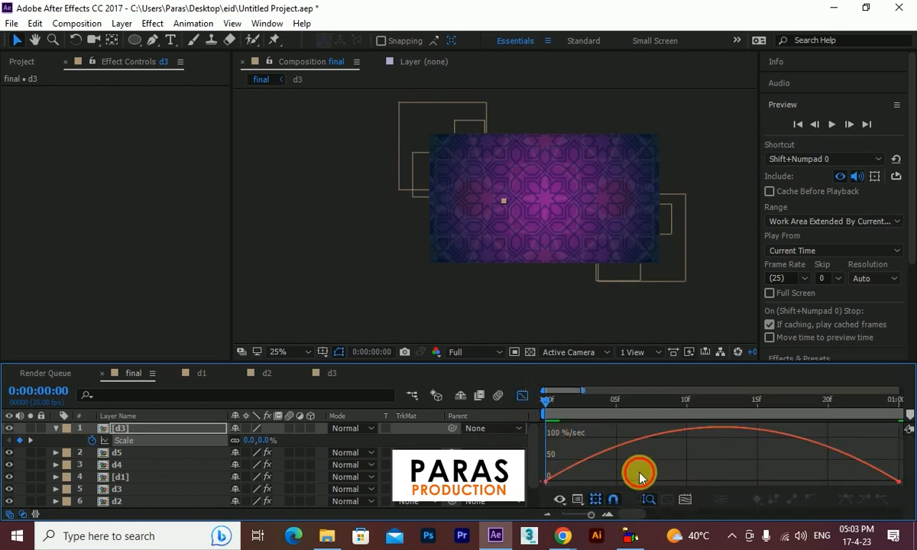
pyautogui.click(640, 477)
pyautogui.moveTo(604, 483); pyautogui.dragTo(742, 487)
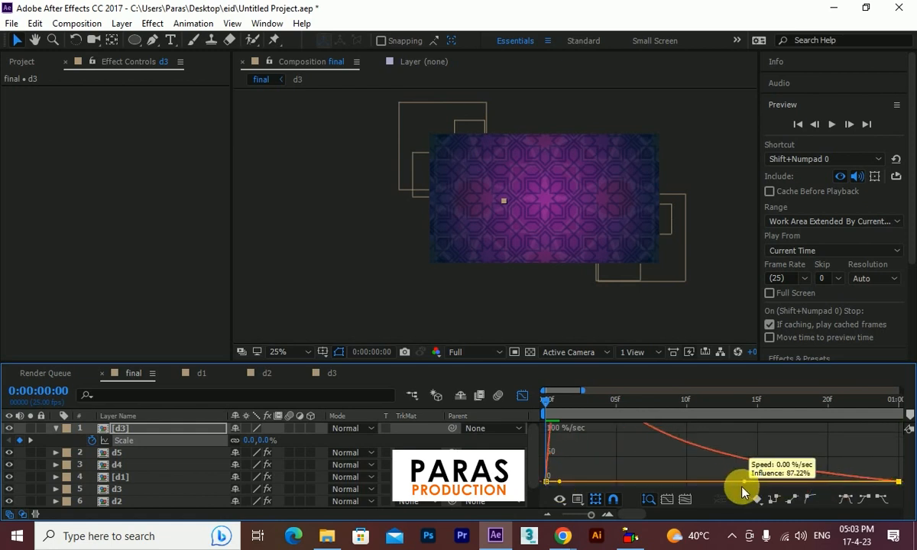
pyautogui.click(522, 395)
pyautogui.moveTo(591, 514); pyautogui.dragTo(579, 522)
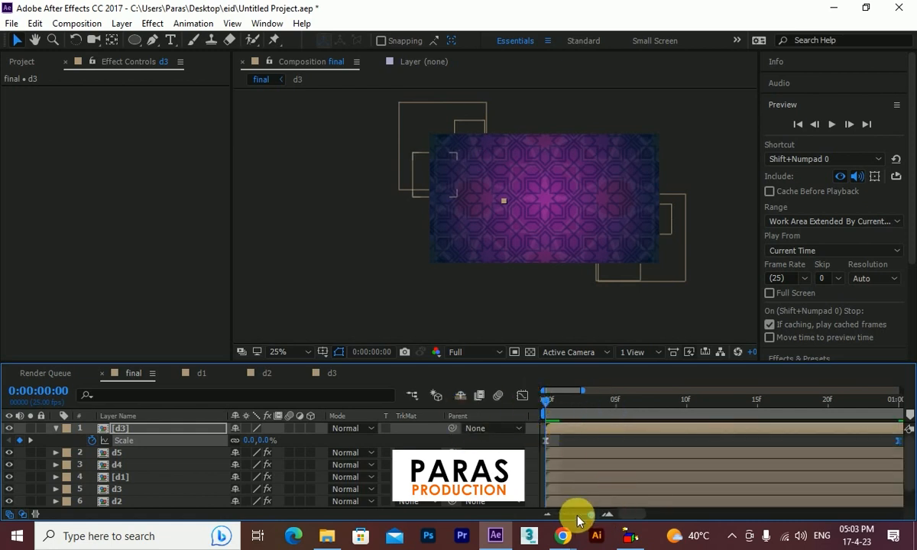
pyautogui.press('space')
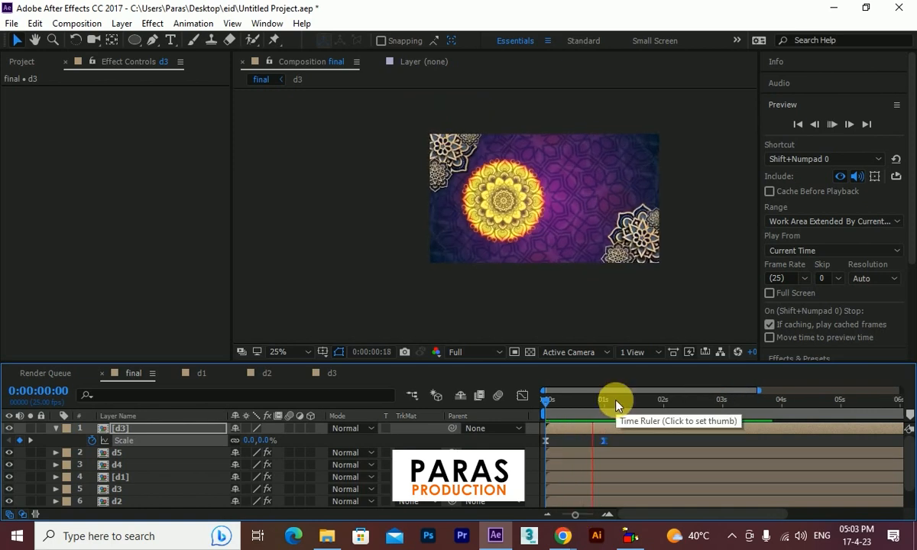
pyautogui.press('space')
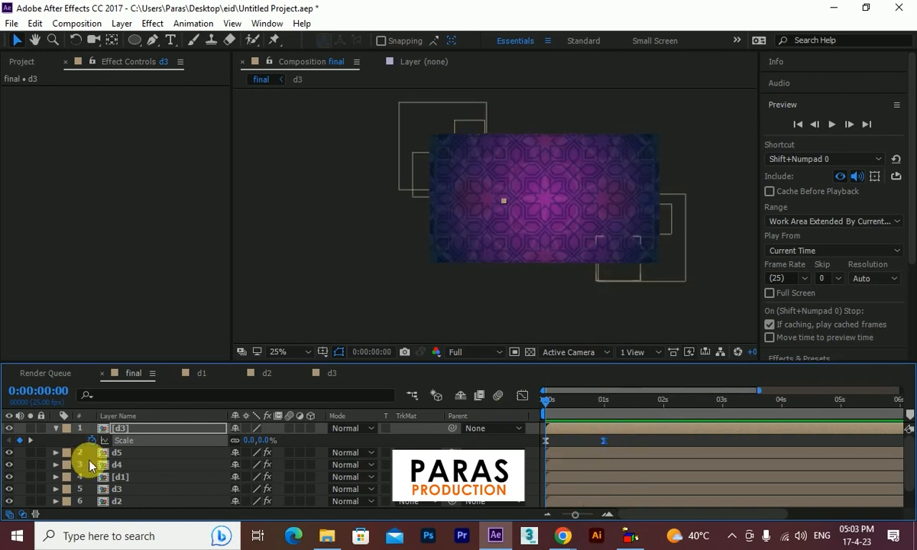
# Offset the upper-left corner mandala layers d1, d2 and d3 in time, each starting slightly after the one below
pyautogui.click(56, 427)
pyautogui.moveTo(159, 365); pyautogui.dragTo(166, 316)
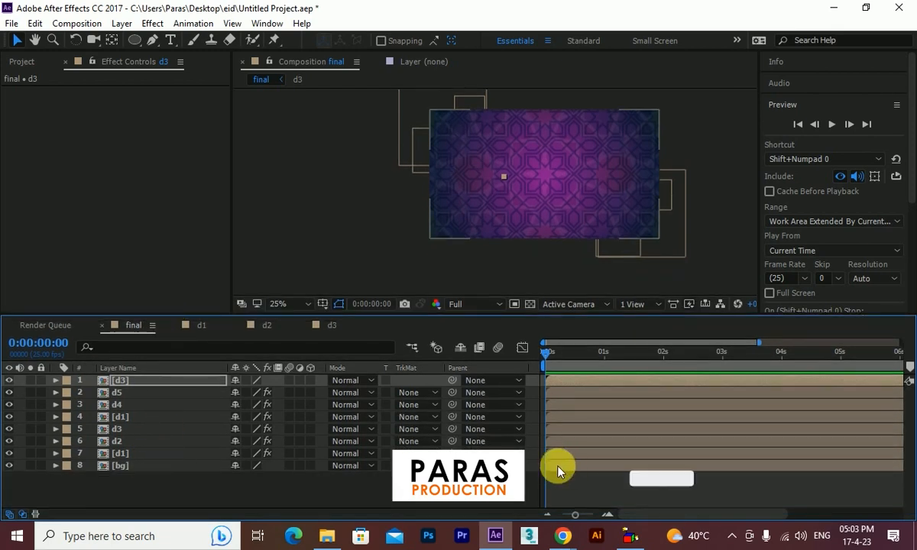
pyautogui.click(170, 466)
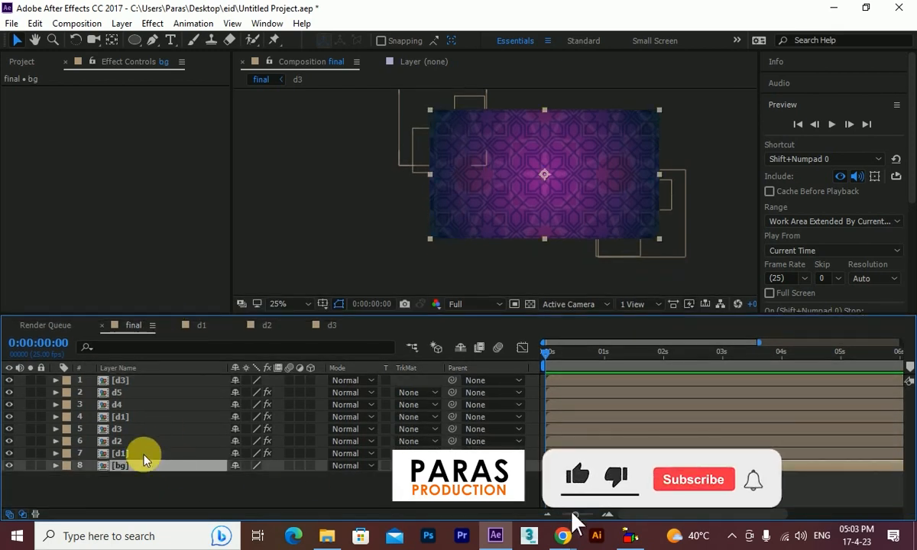
pyautogui.click(143, 454)
pyautogui.hotkey('ctrl', 'shift', 'Up')
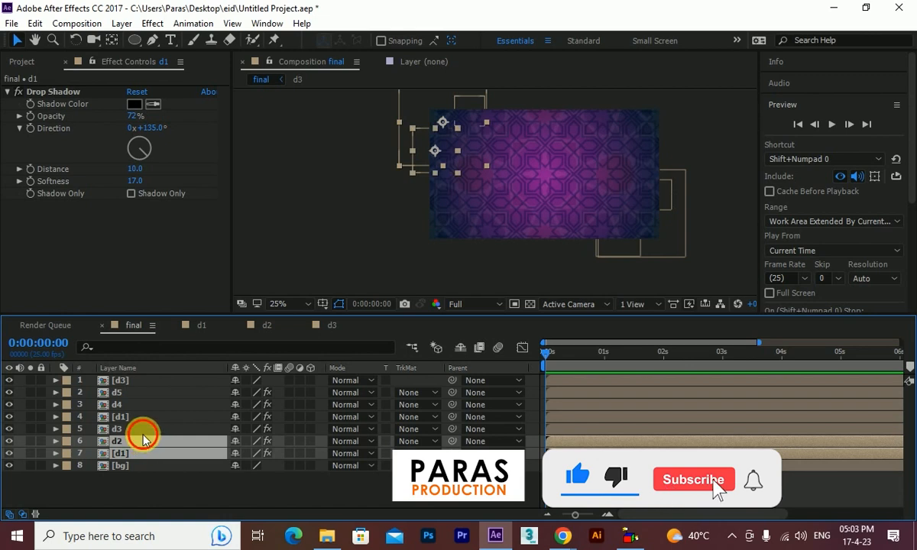
pyautogui.hotkey('ctrl', 'shift', 'Up')
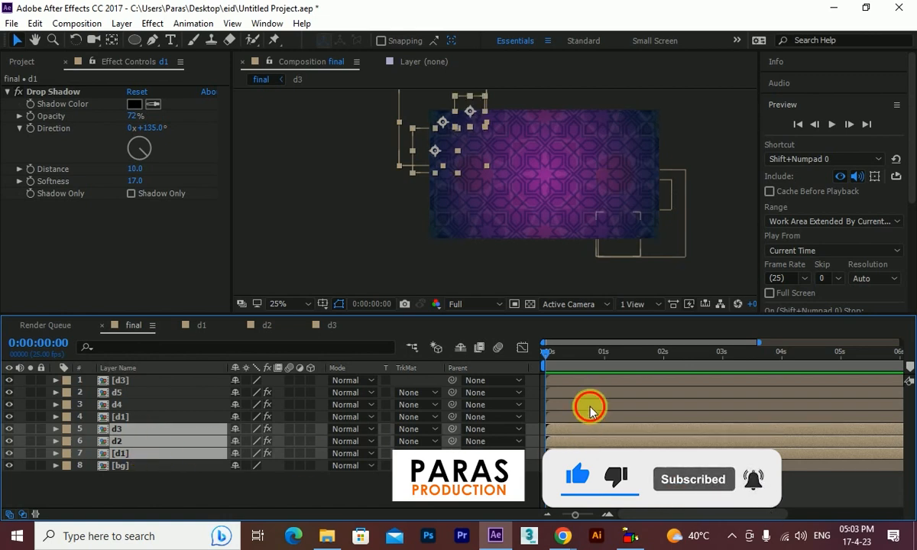
pyautogui.click(590, 412)
pyautogui.click(562, 455)
pyautogui.click(574, 443)
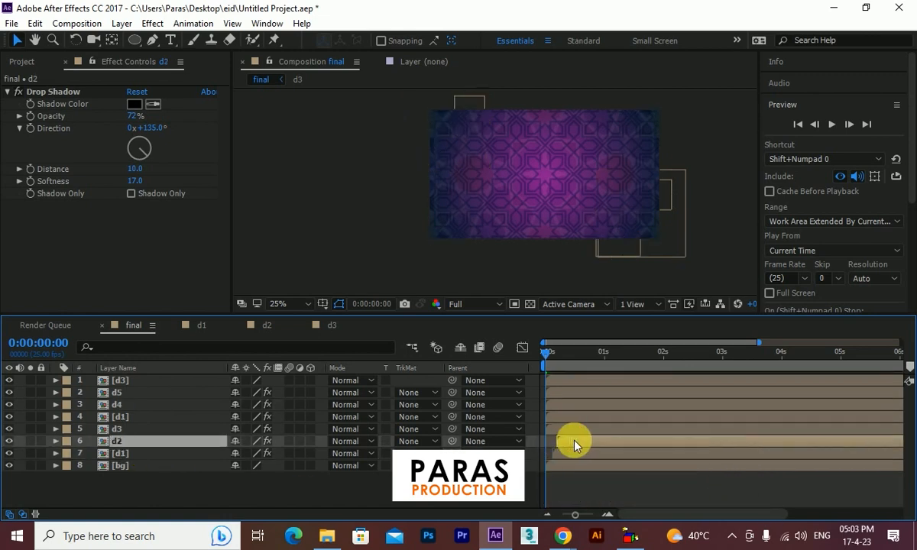
pyautogui.moveTo(577, 432); pyautogui.dragTo(589, 432)
# Move the upper-left d1 layer back to the composition's start, shorten d2's delay, and preview the staggered entrance
pyautogui.click(569, 462)
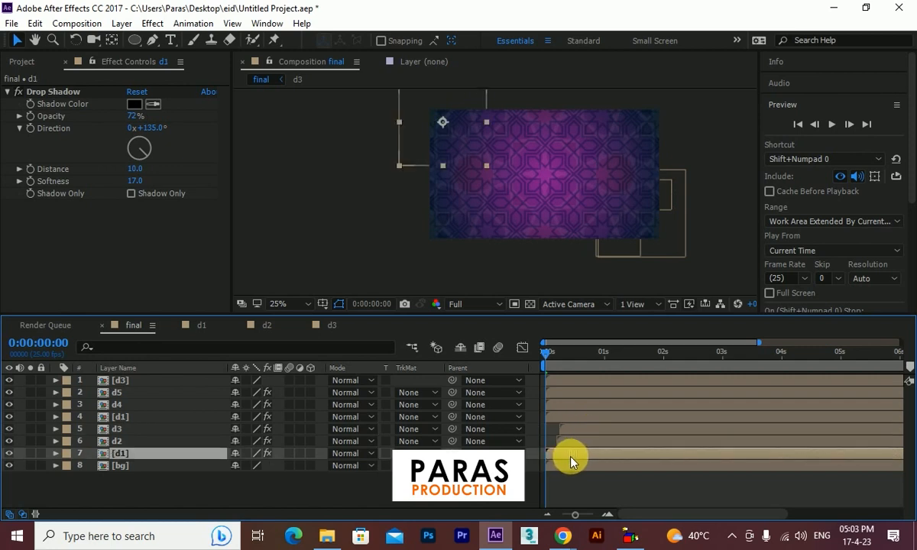
pyautogui.click(575, 442)
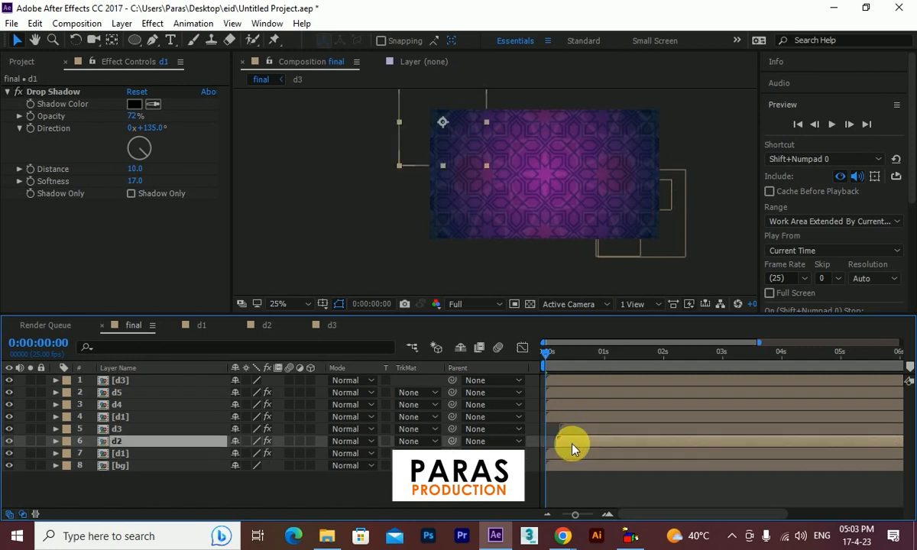
pyautogui.click(580, 433)
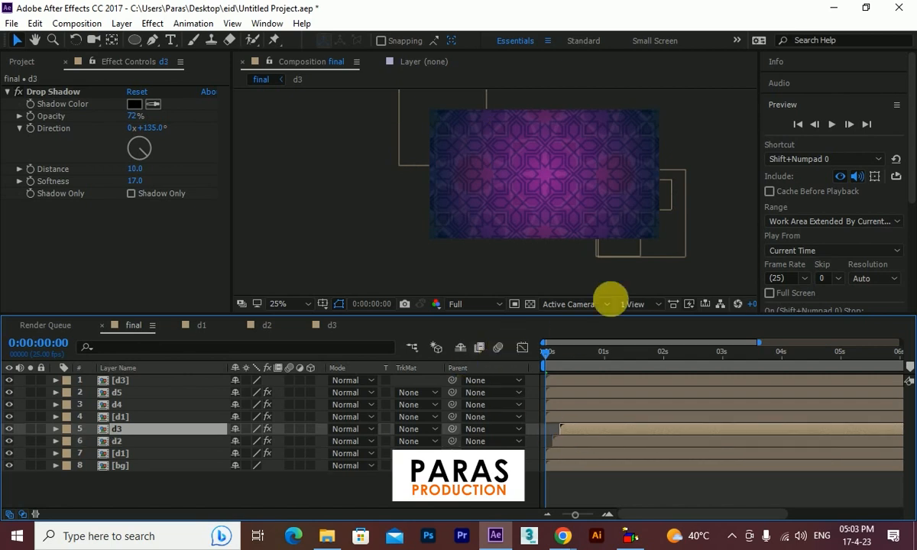
pyautogui.press('space')
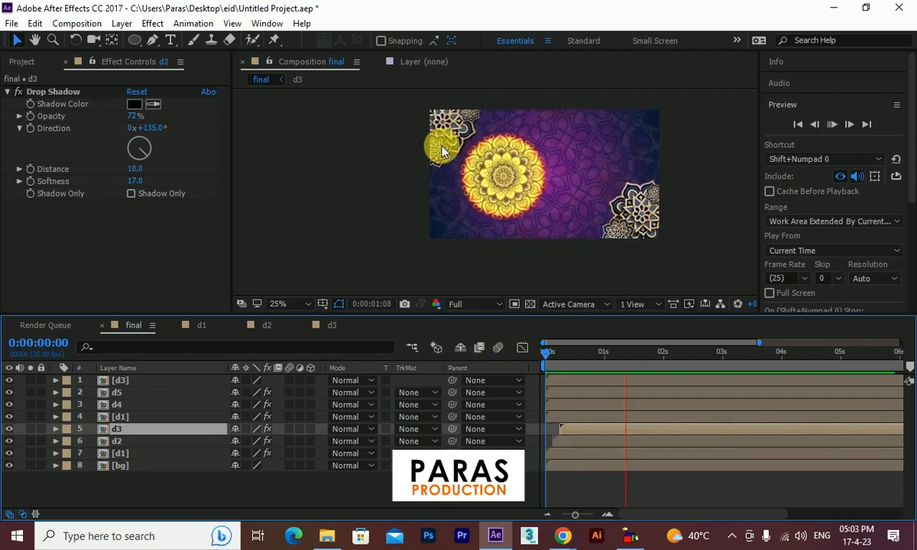
pyautogui.press('space')
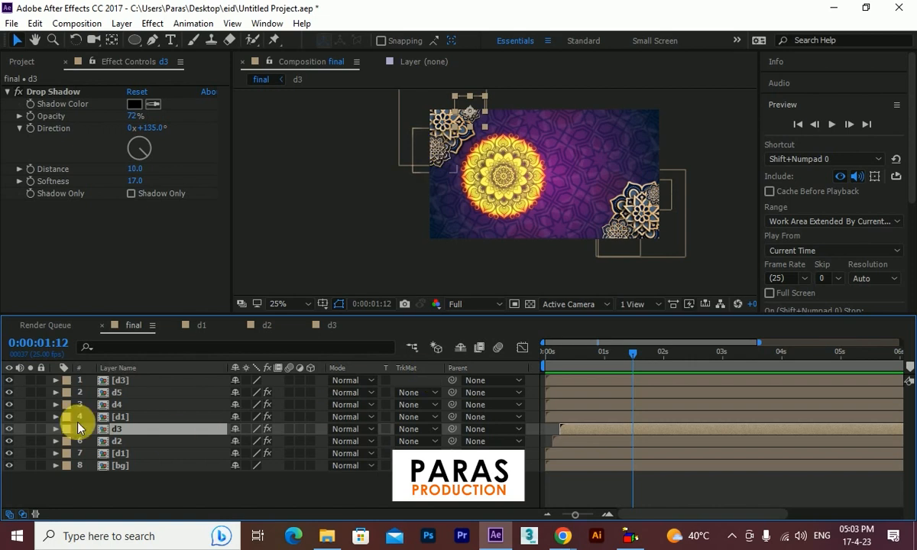
# Stagger the lower-right corner mandala layers d1, d4 and d5 by a few frames each and preview from the start
pyautogui.click(123, 416)
pyautogui.moveTo(566, 413); pyautogui.dragTo(573, 419)
pyautogui.click(568, 406)
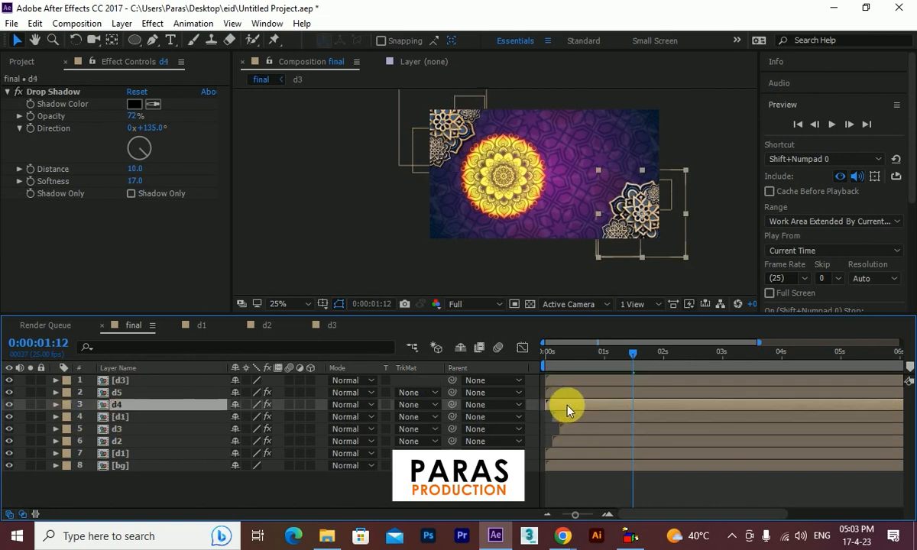
pyautogui.click(569, 395)
pyautogui.moveTo(568, 397); pyautogui.dragTo(581, 401)
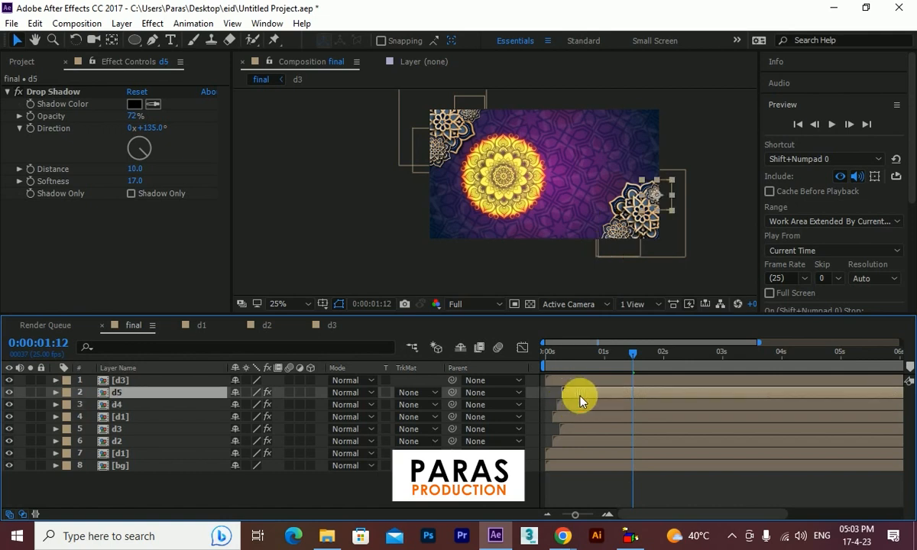
pyautogui.click(547, 353)
pyautogui.press('space')
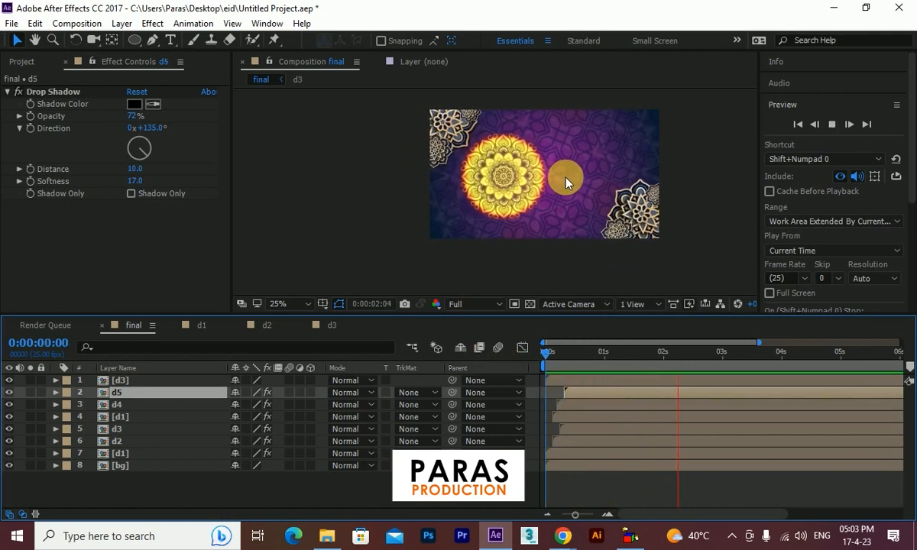
# Delay the large gold mandala's d3 layer to start at about half a second, and preview the composition
pyautogui.click(589, 382)
pyautogui.moveTo(589, 386); pyautogui.dragTo(596, 382)
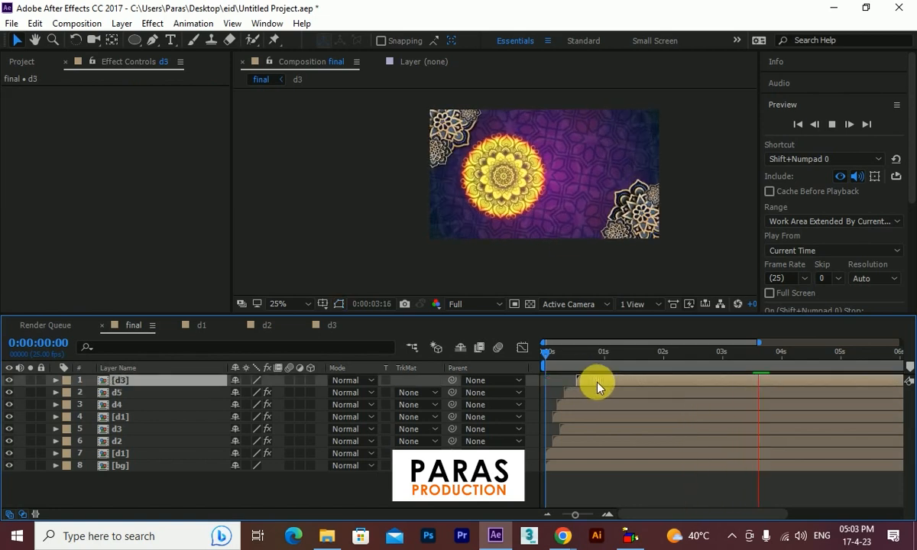
pyautogui.press('space')
pyautogui.press('space')
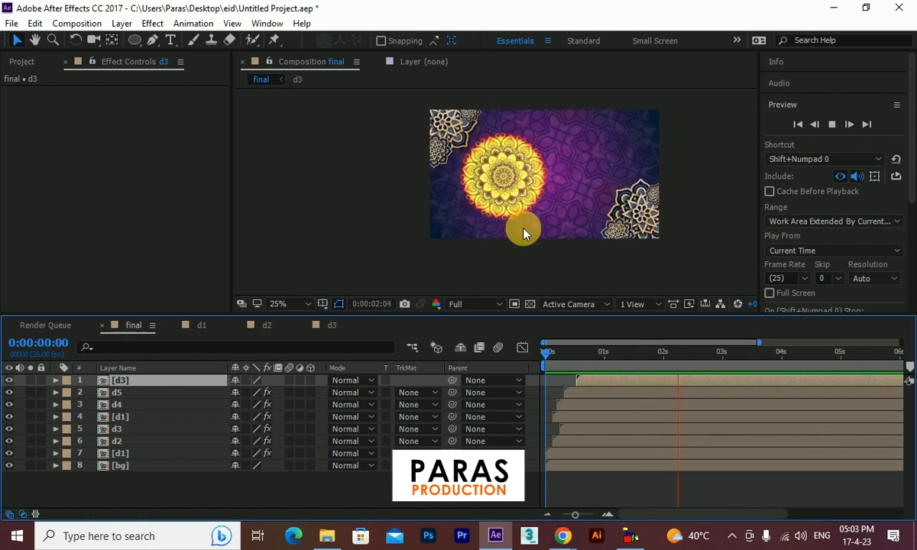
pyautogui.press('space')
# Draw a large red five-pointed star centred over the gold mandala with the Star tool, and select its shape layer
pyautogui.click(132, 40)
pyautogui.moveTo(136, 42); pyautogui.dragTo(177, 104)
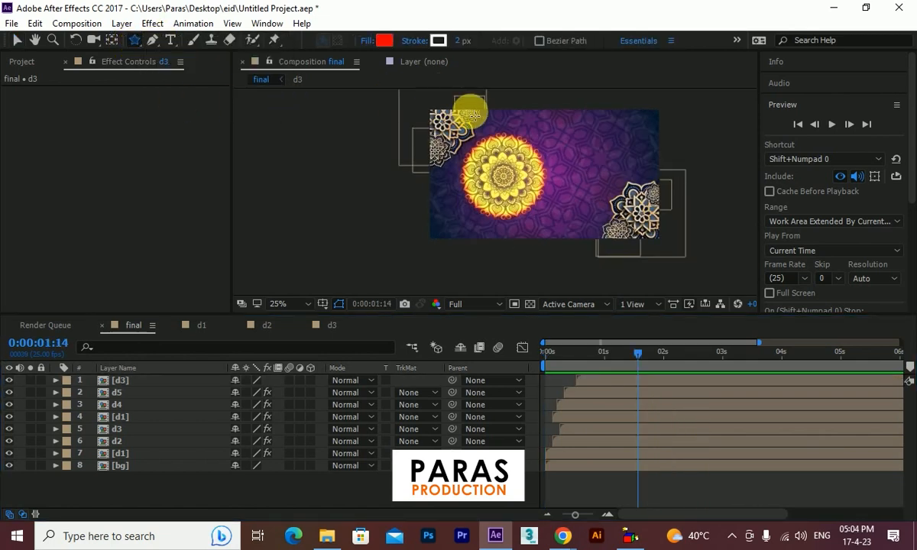
pyautogui.moveTo(505, 178); pyautogui.dragTo(543, 230)
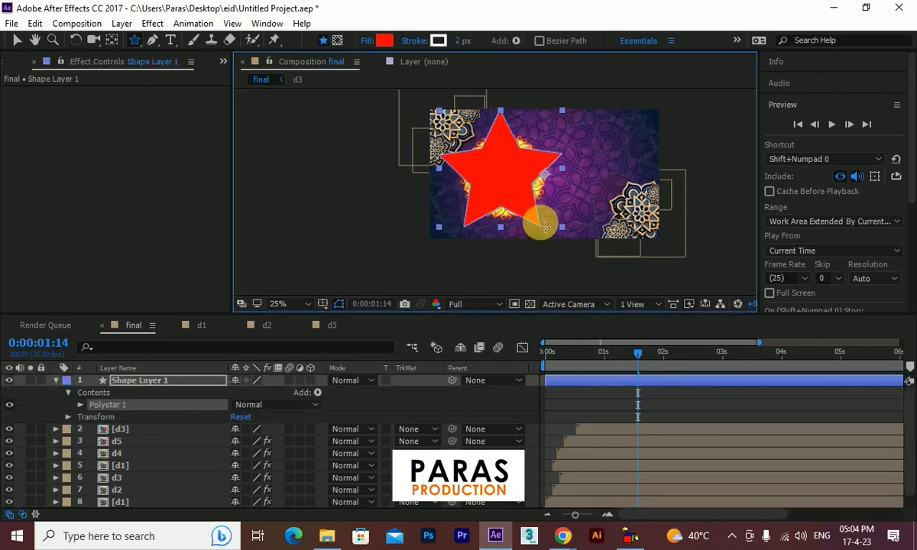
pyautogui.click(128, 381)
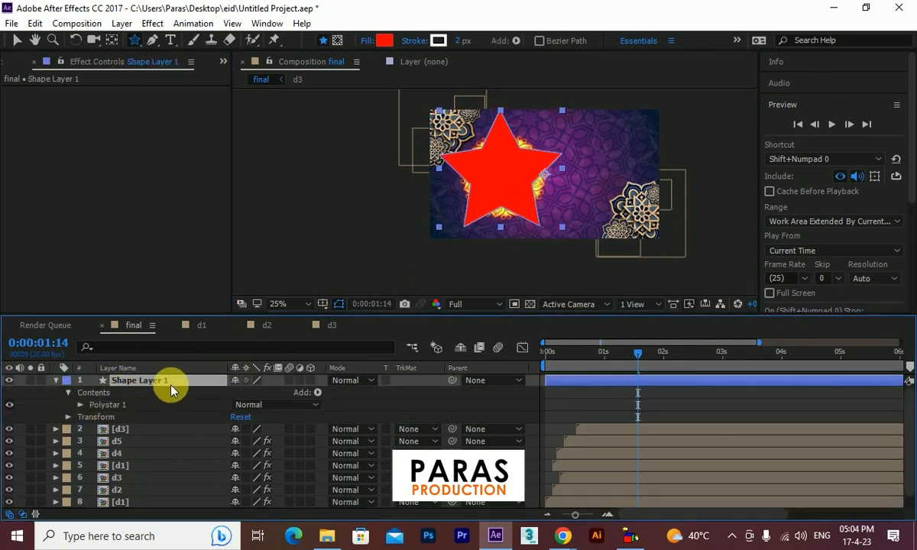
# Centre the anchor point of the red star and set its Polystar path to 12 points
pyautogui.click(782, 104)
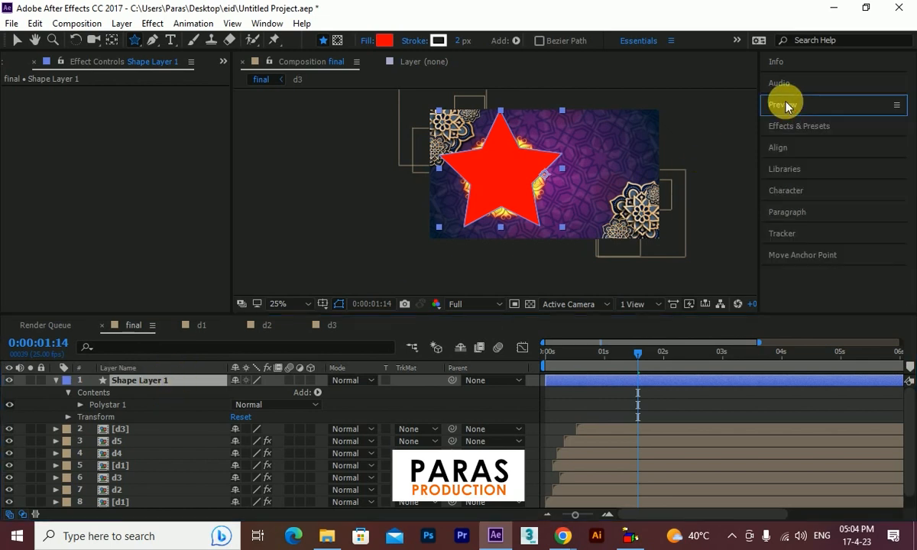
pyautogui.click(801, 255)
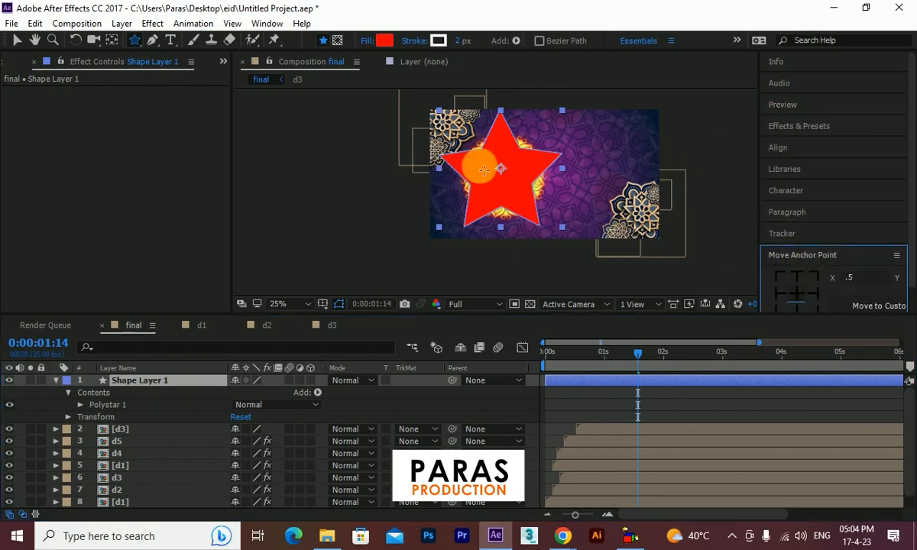
pyautogui.click(79, 405)
pyautogui.click(95, 418)
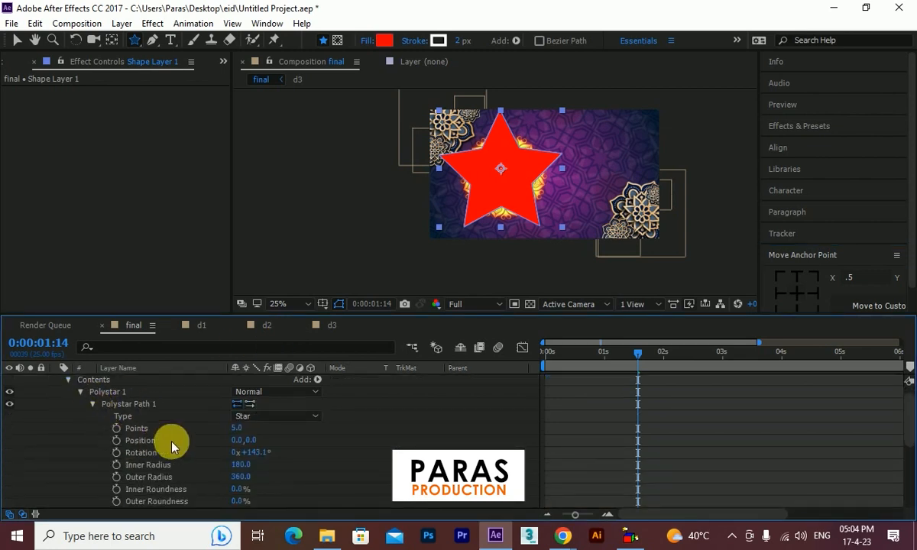
pyautogui.moveTo(239, 429); pyautogui.dragTo(245, 430)
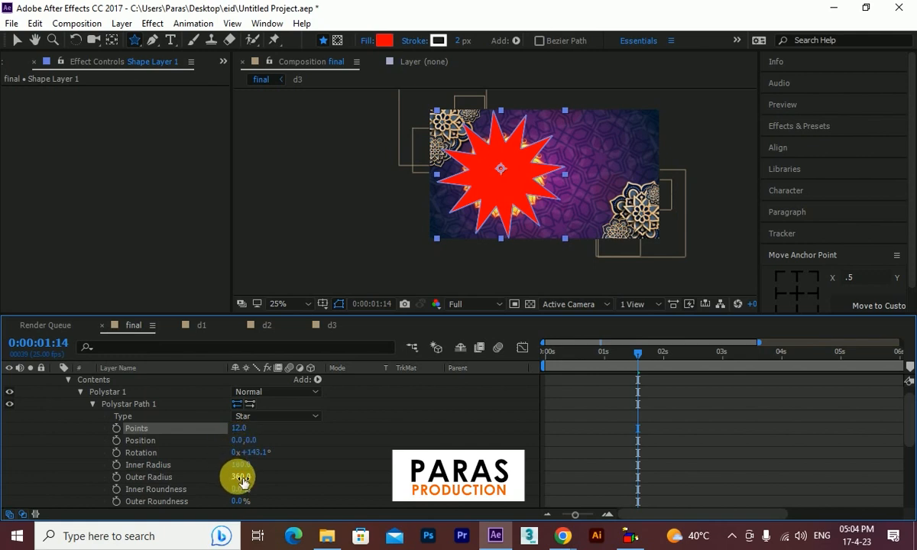
# Reshape the star into a scalloped flower with inner radius 289, outer radius 355 and outer roundness 137%
pyautogui.scroll(-3, 174, 454)
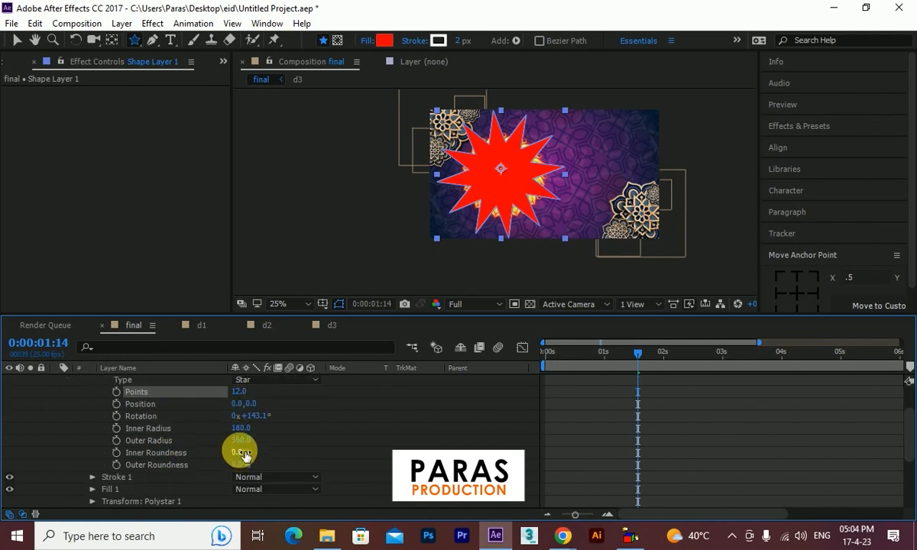
pyautogui.moveTo(241, 454); pyautogui.dragTo(320, 431)
pyautogui.hotkey('ctrl', 'z')
pyautogui.moveTo(243, 440); pyautogui.dragTo(333, 457)
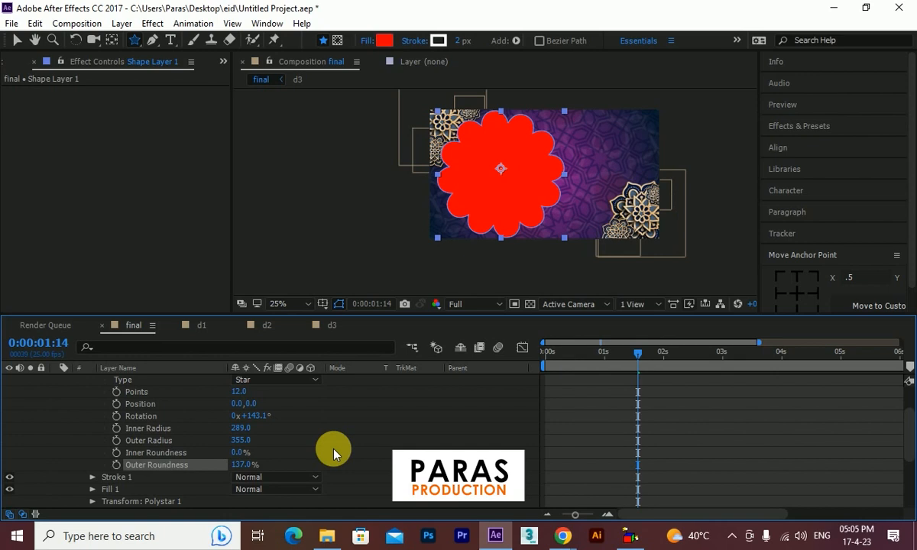
# Scale down the red flower shape and centre it inside the gold mandala, leaving the mandala's outer petals uncovered
pyautogui.scroll(2, 334, 452)
pyautogui.click(18, 42)
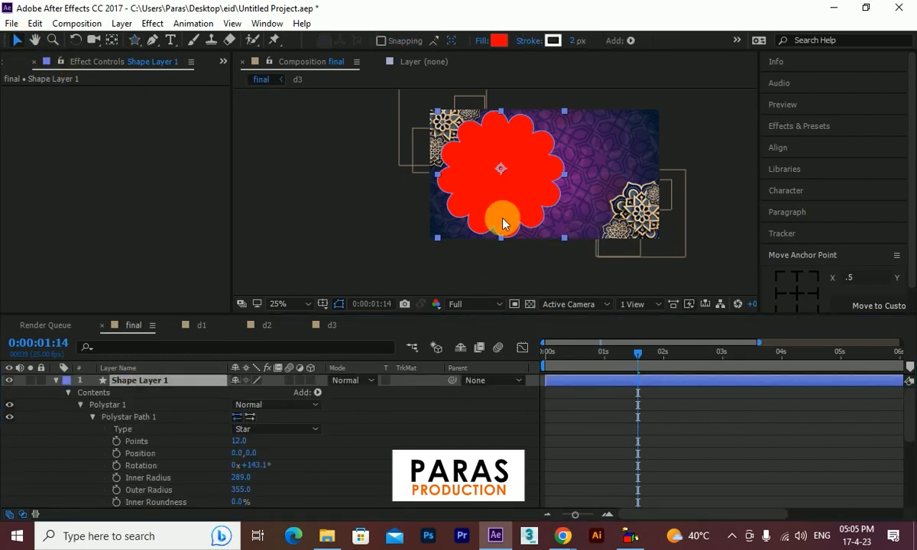
pyautogui.moveTo(562, 239); pyautogui.dragTo(514, 188)
pyautogui.scroll(2, 513, 187)
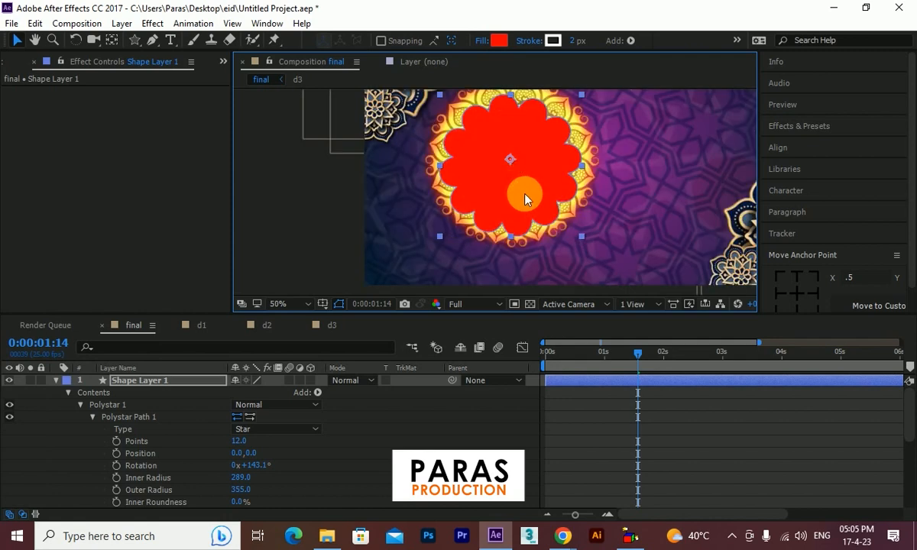
pyautogui.click(581, 235)
pyautogui.moveTo(535, 192); pyautogui.dragTo(536, 188)
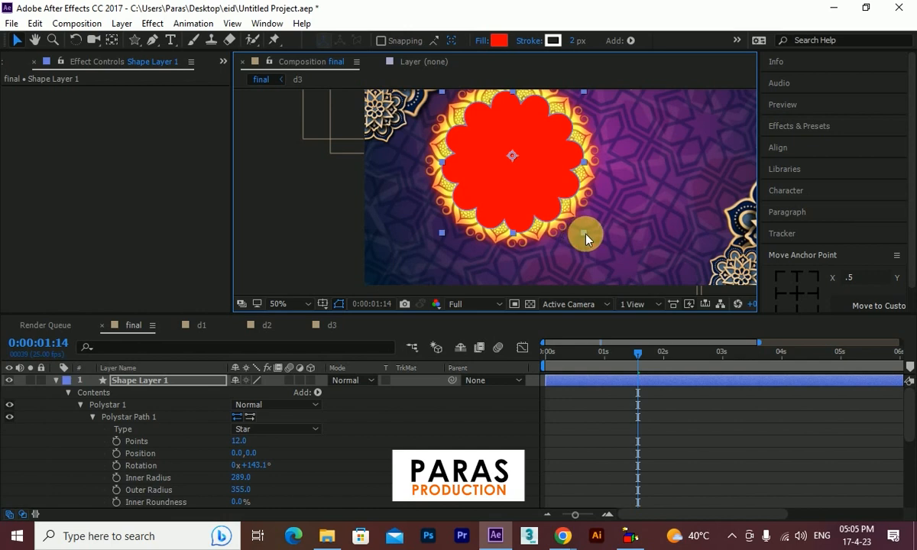
pyautogui.moveTo(583, 233); pyautogui.dragTo(590, 239)
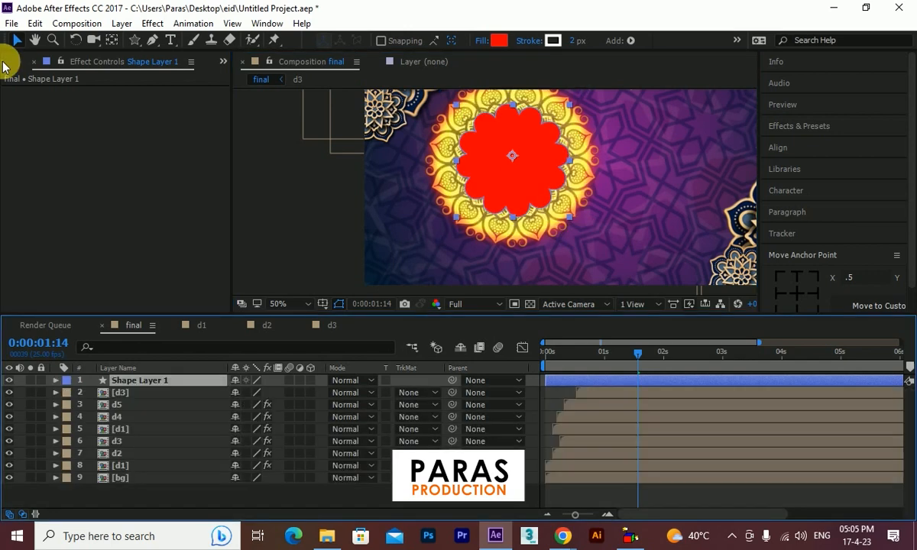
# Create a new composition named inage_1, 1000 px wide and 1000 px high
pyautogui.click(4, 62)
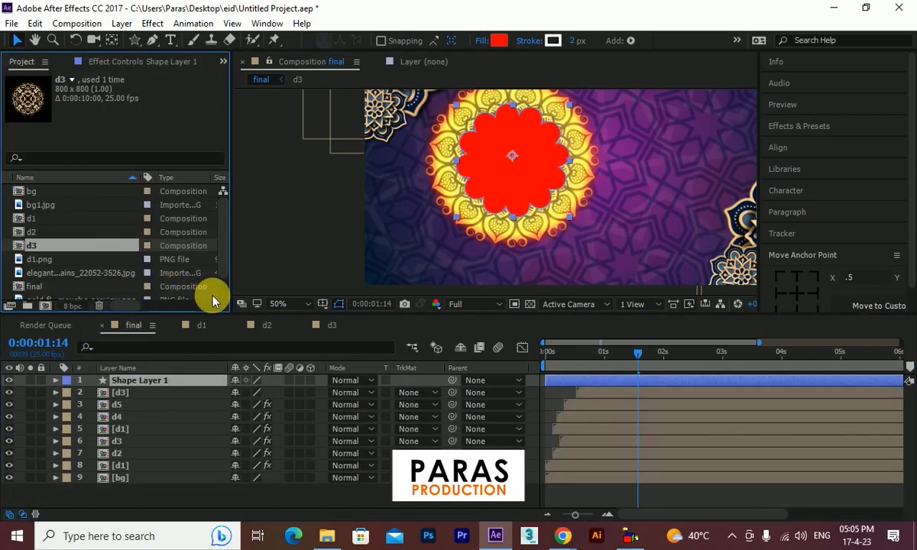
pyautogui.scroll(-1, 223, 284)
pyautogui.scroll(-1, 223, 284)
pyautogui.click(46, 306)
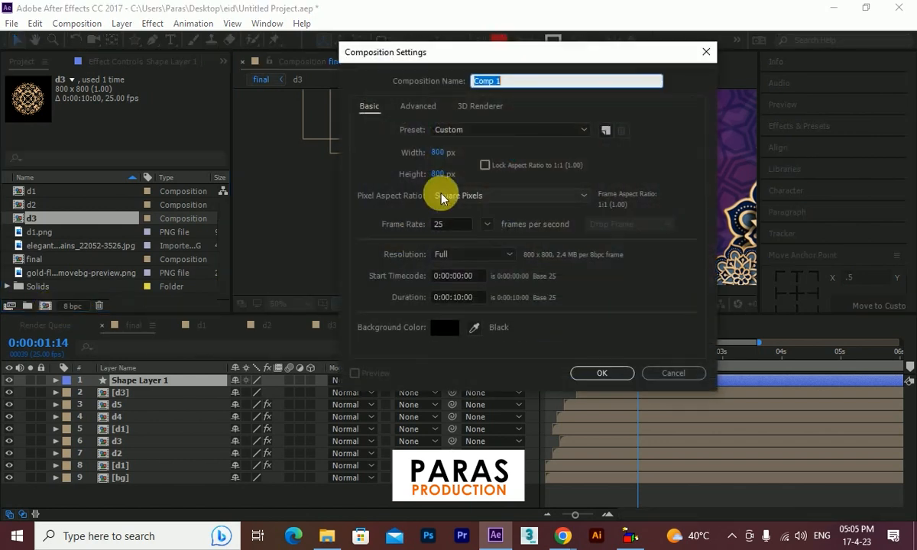
pyautogui.write('inage_1')
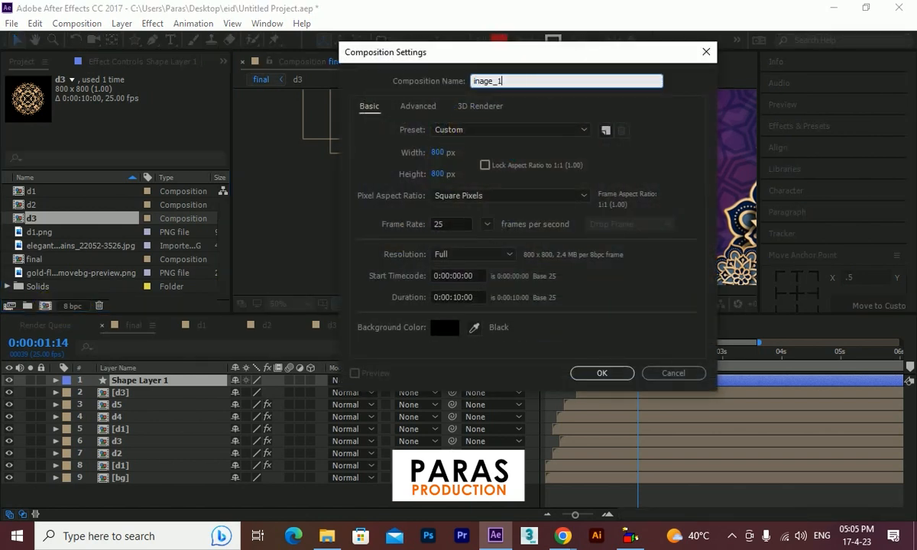
pyautogui.click(440, 153)
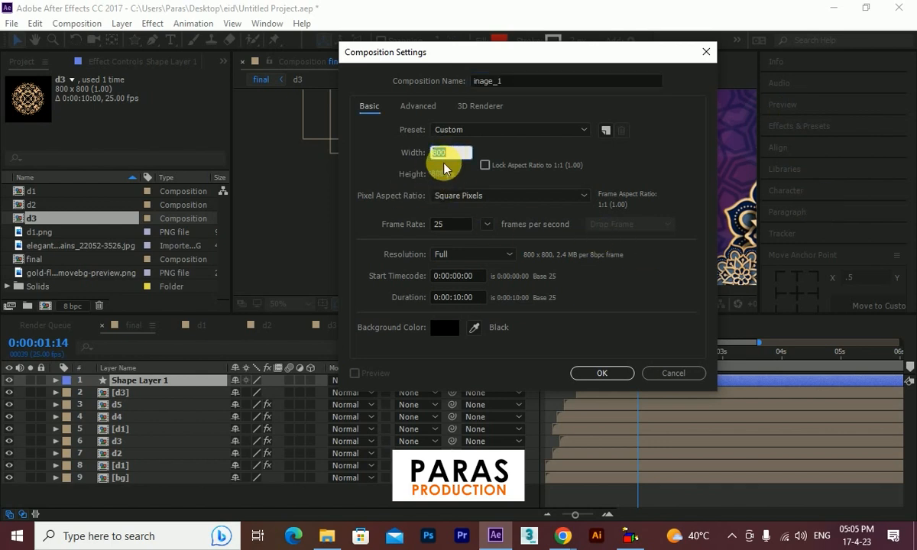
pyautogui.write('100')
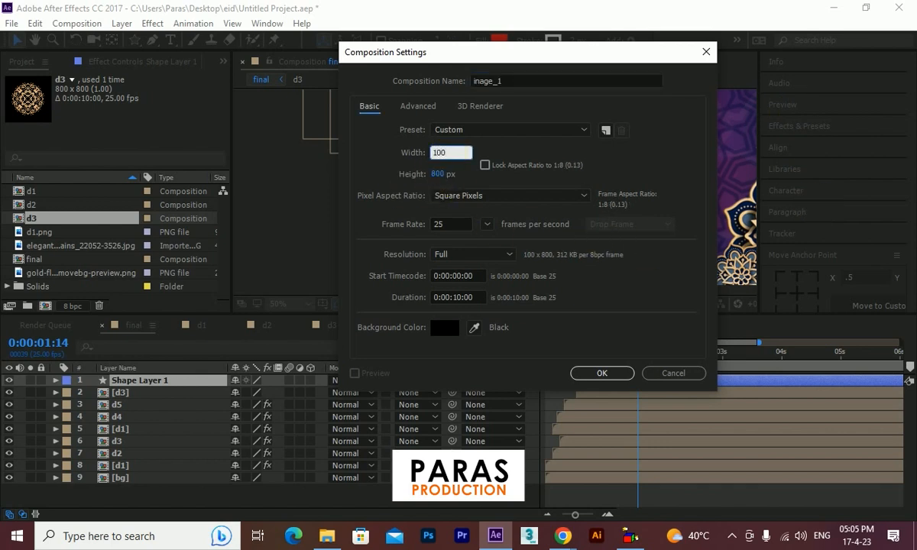
pyautogui.write('0')
pyautogui.click(437, 174)
pyautogui.write('1')
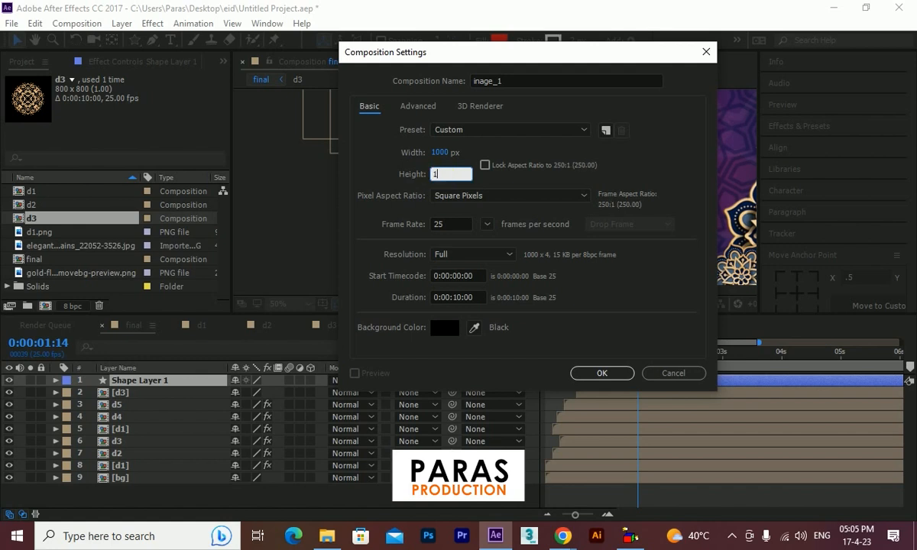
pyautogui.write('000')
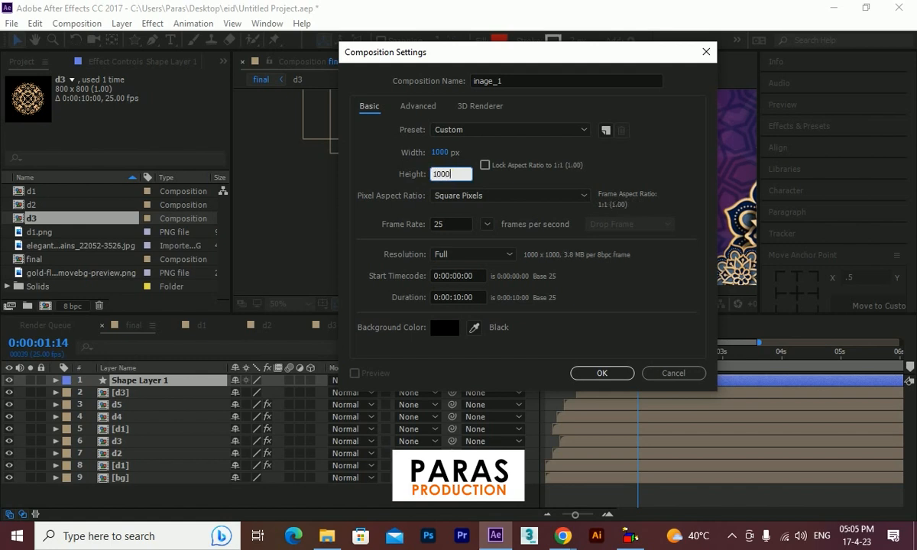
pyautogui.click(602, 373)
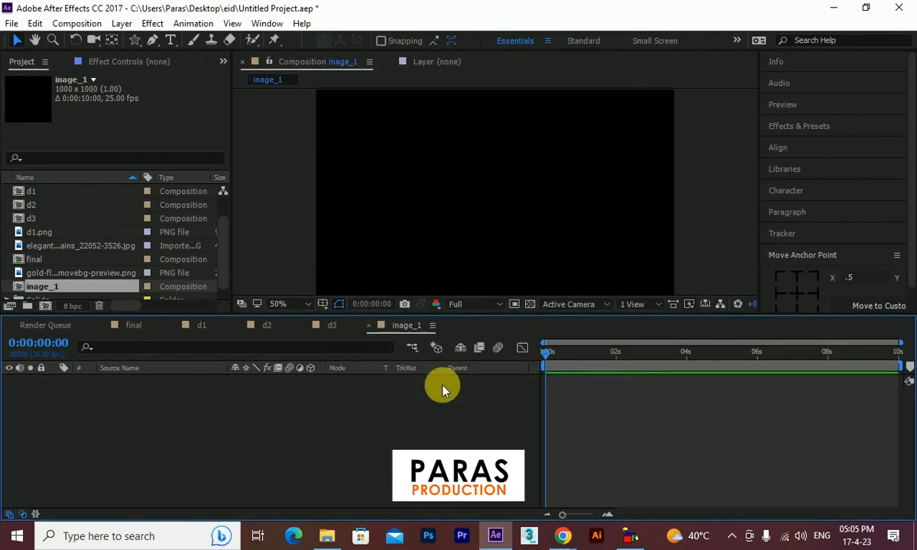
# Import 92746768.jpg from the eid folder and place it in the inage_1 composition, enlarged to cover the whole frame
pyautogui.moveTo(128, 319); pyautogui.dragTo(123, 391)
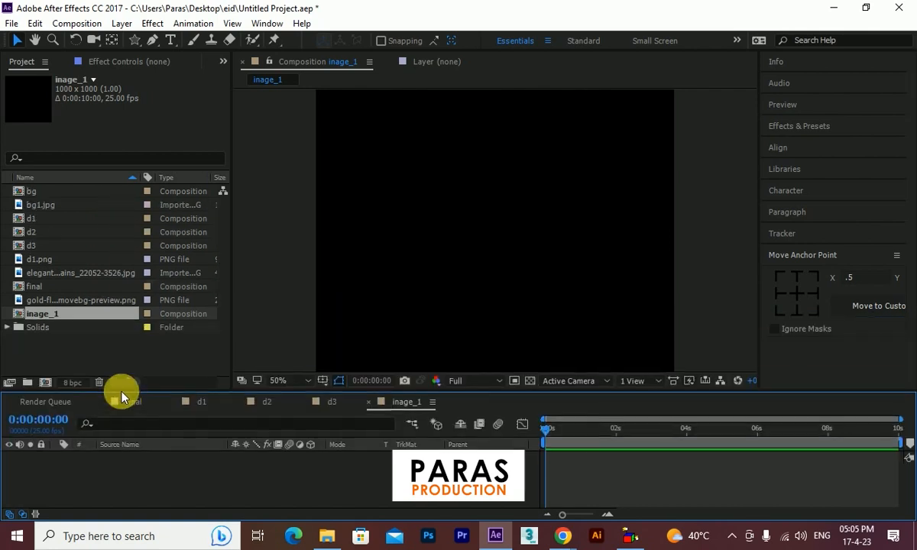
pyautogui.doubleClick(123, 346)
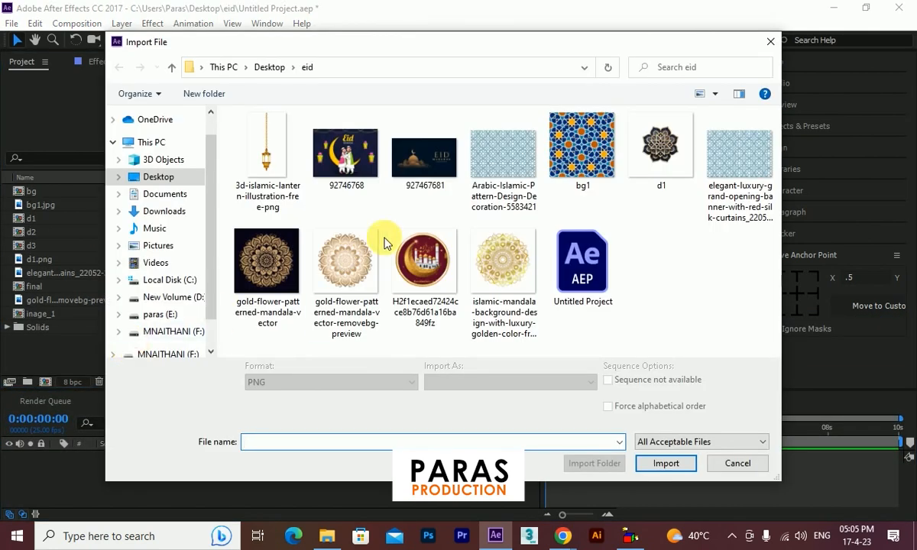
pyautogui.click(346, 152)
pyautogui.click(666, 463)
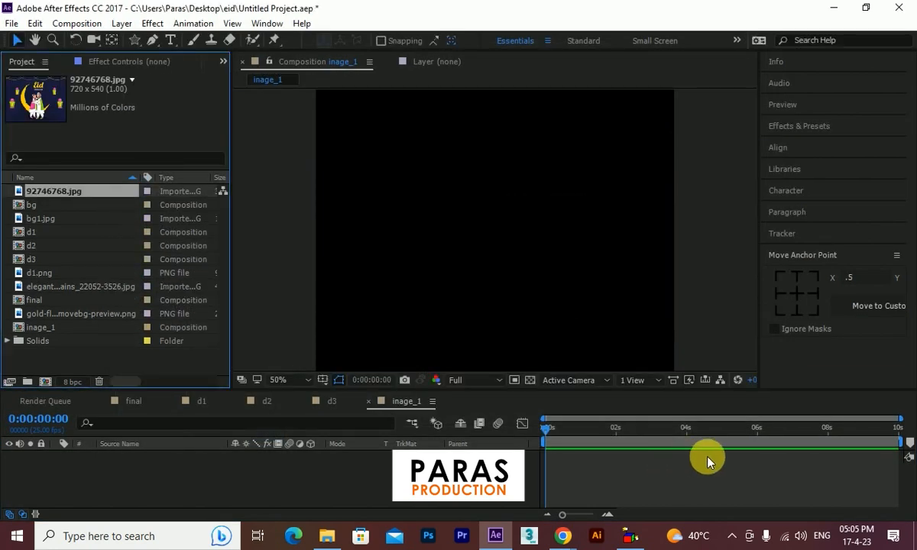
pyautogui.click(55, 182)
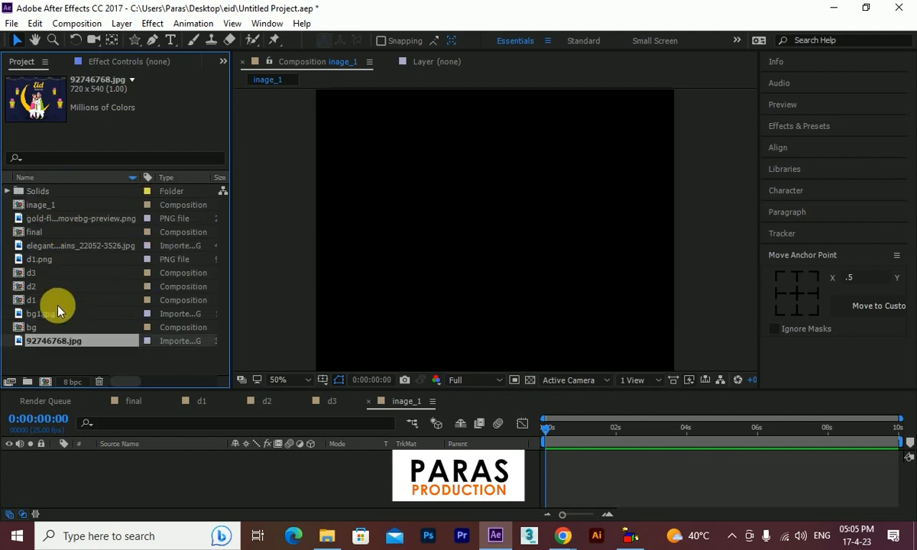
pyautogui.moveTo(54, 341); pyautogui.dragTo(622, 359)
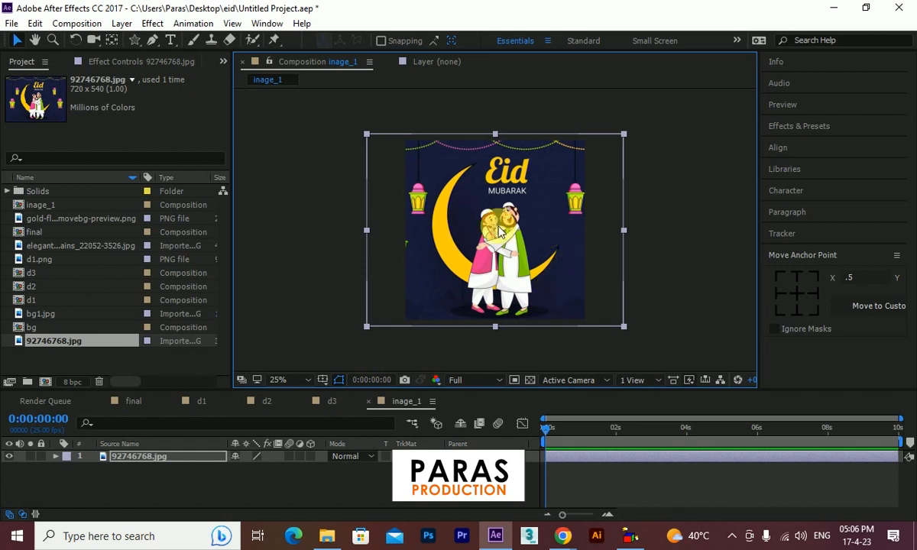
# Add inage_1 to the final composition directly below Shape Layer 1, scaled down and positioned behind the red flower shape
pyautogui.click(369, 400)
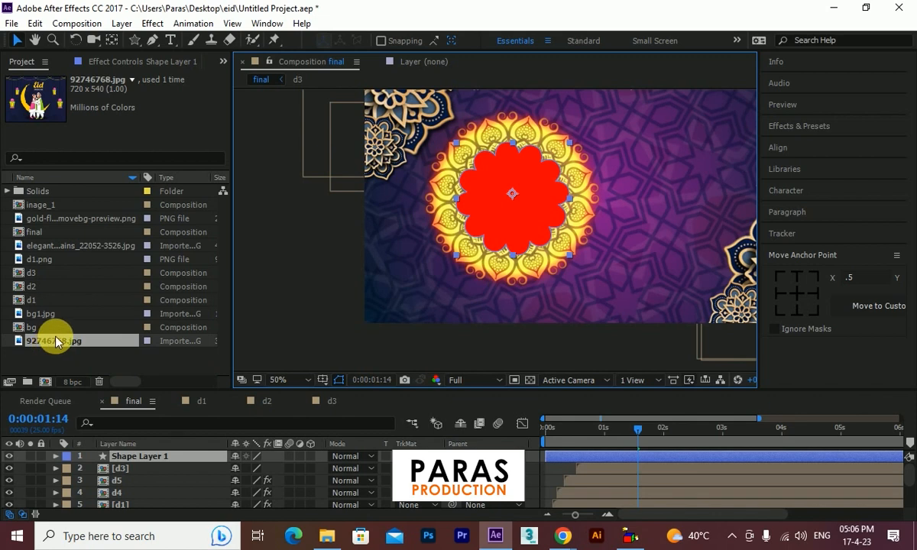
pyautogui.click(51, 207)
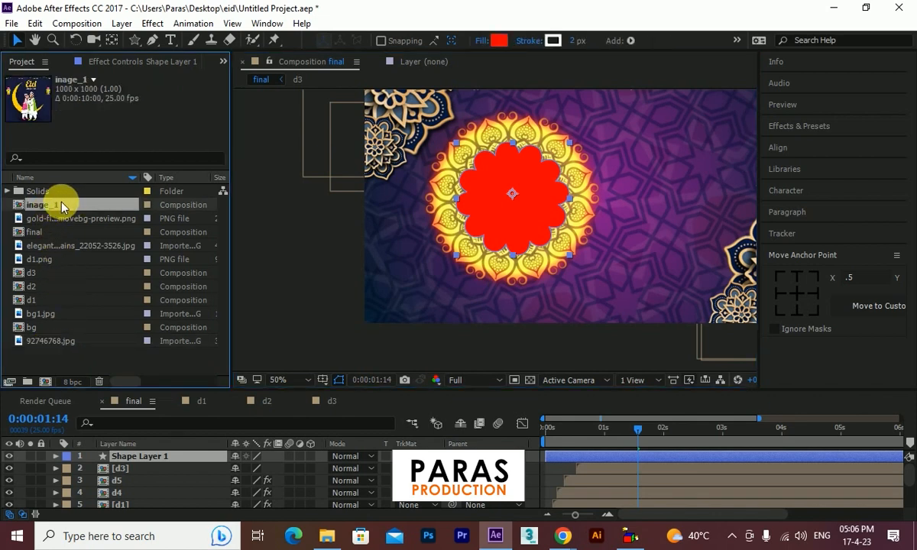
pyautogui.moveTo(65, 218); pyautogui.dragTo(116, 467)
pyautogui.scroll(-3, 398, 254)
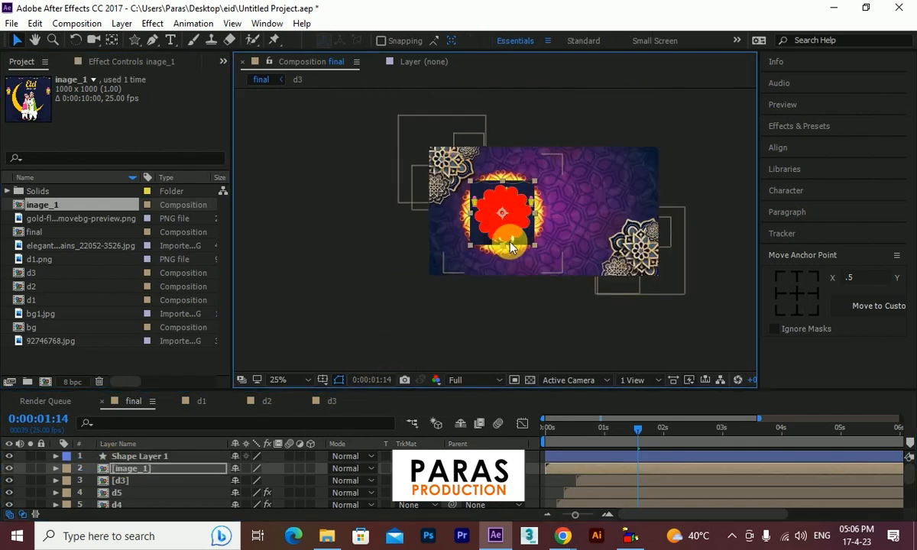
# Set the inage_1 layer's track matte to Alpha Matte "Shape Layer 1"
pyautogui.click(405, 468)
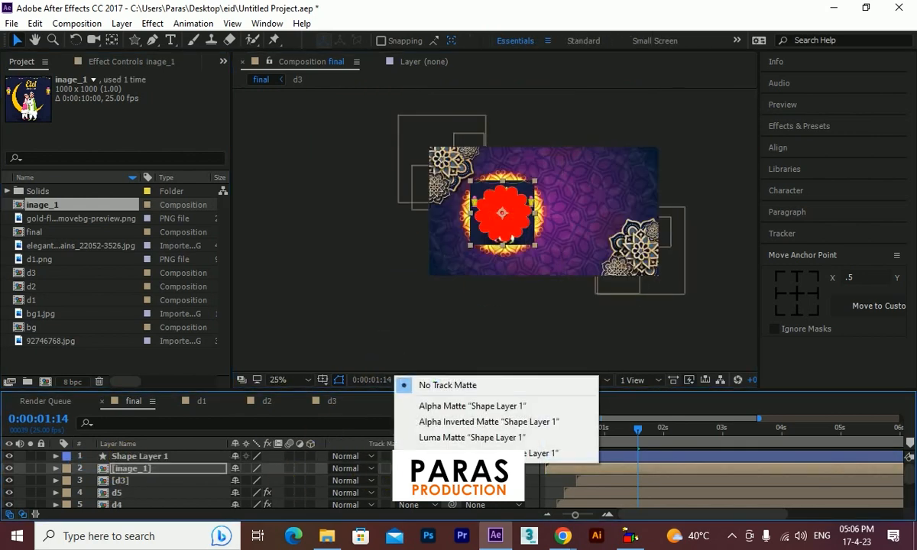
pyautogui.click(450, 413)
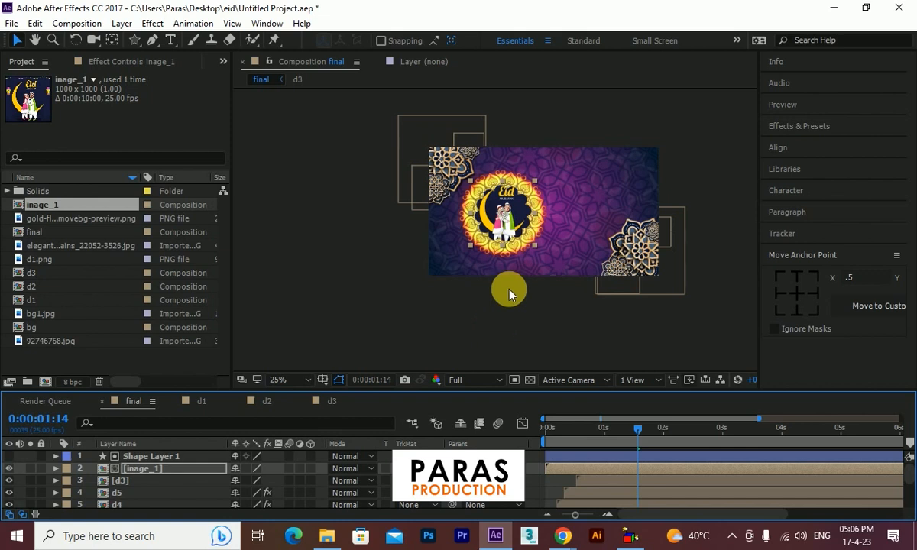
pyautogui.scroll(2, 504, 252)
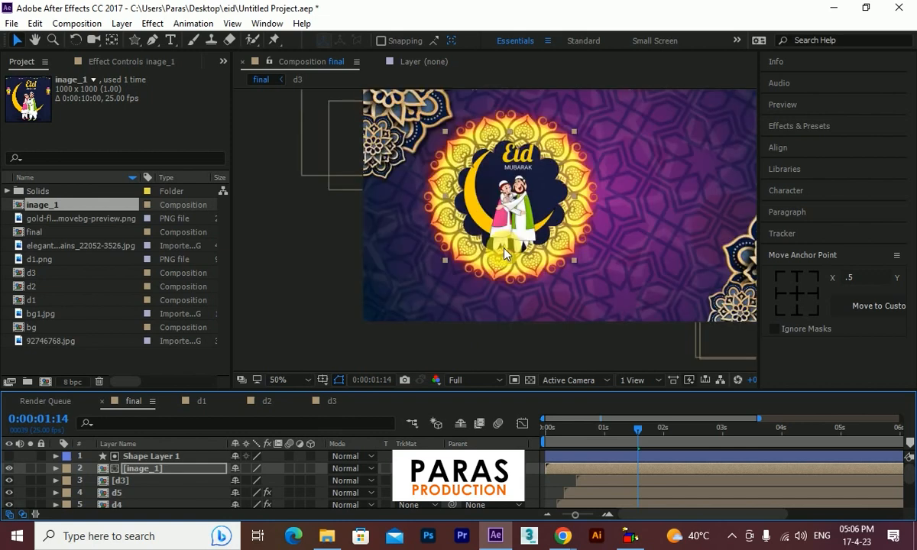
# Apply a Stroke layer style to the inage_1 layer in the final composition
pyautogui.click(145, 469)
pyautogui.rightClick(145, 470)
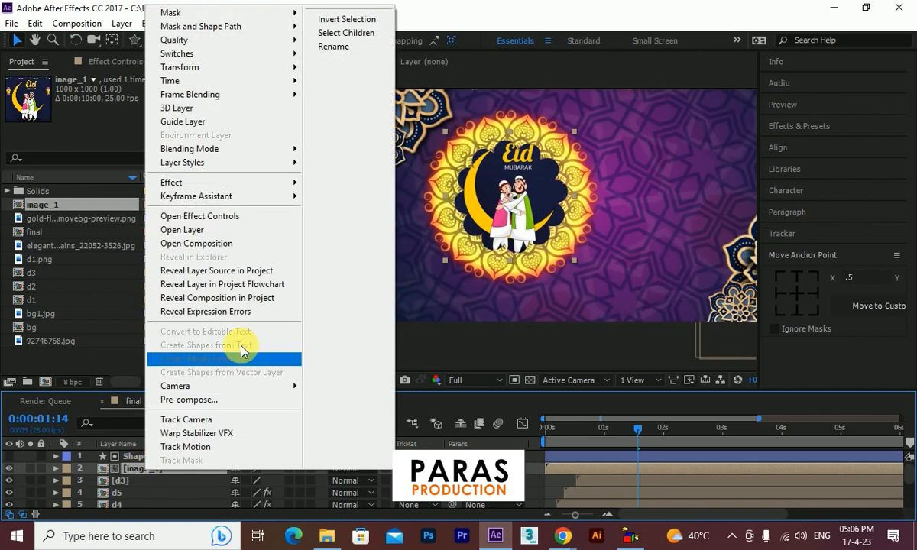
pyautogui.moveTo(241, 162)
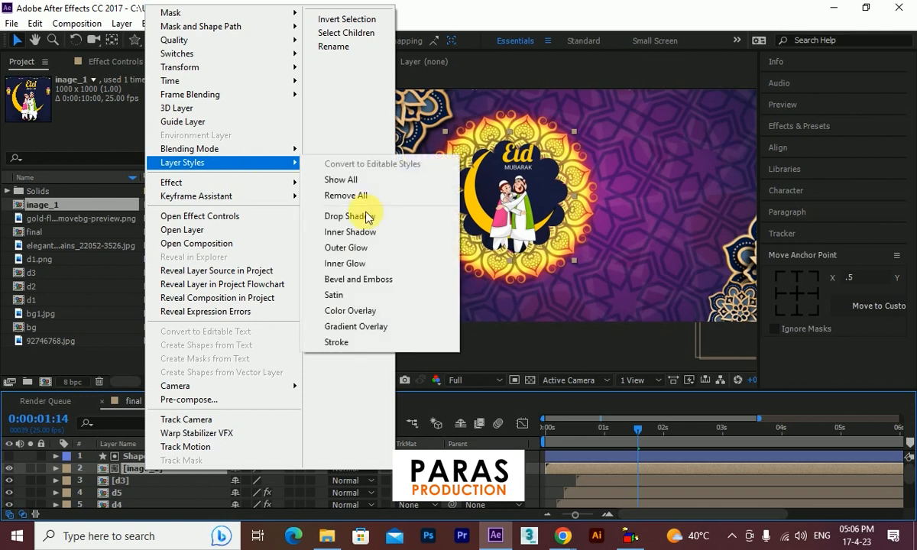
pyautogui.click(361, 344)
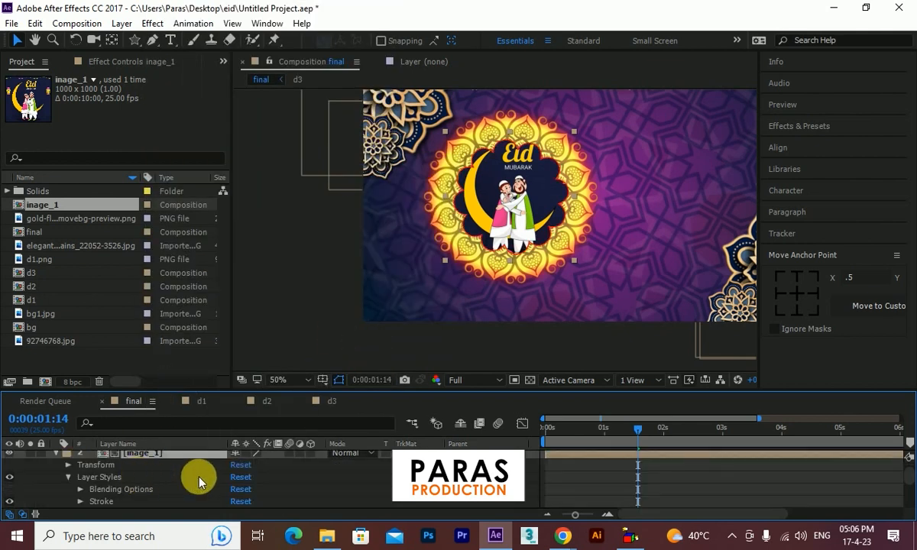
# Change the color of the inage_1 layer's Stroke style from red to light blue
pyautogui.scroll(-1, 77, 479)
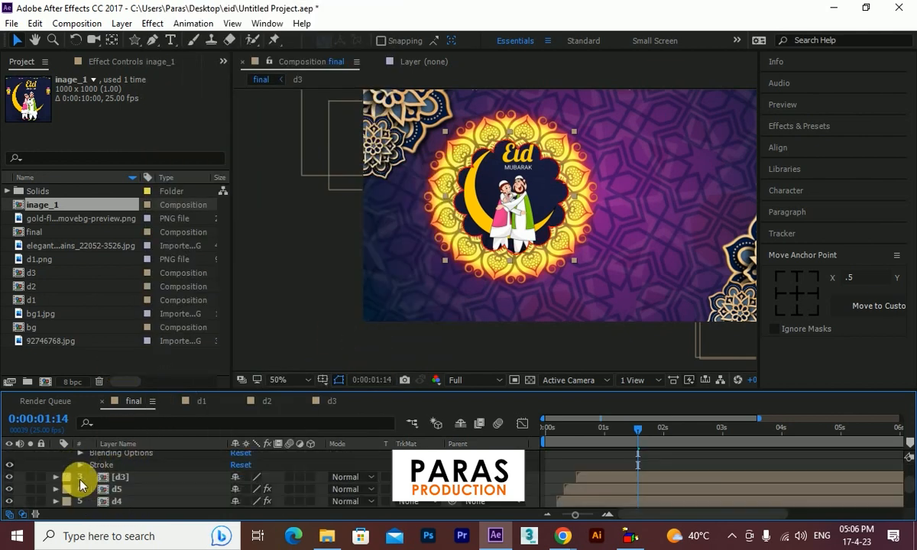
pyautogui.click(80, 464)
pyautogui.click(239, 481)
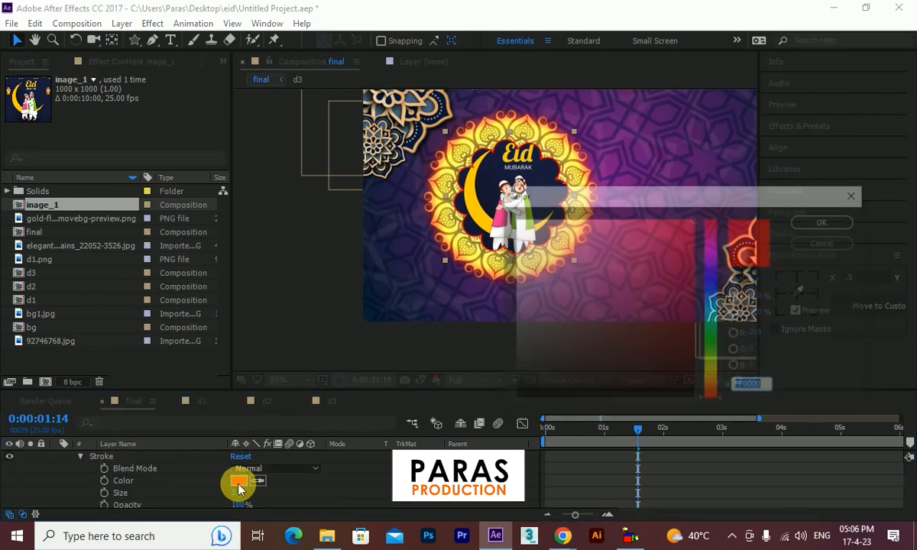
pyautogui.click(710, 311)
pyautogui.click(712, 248)
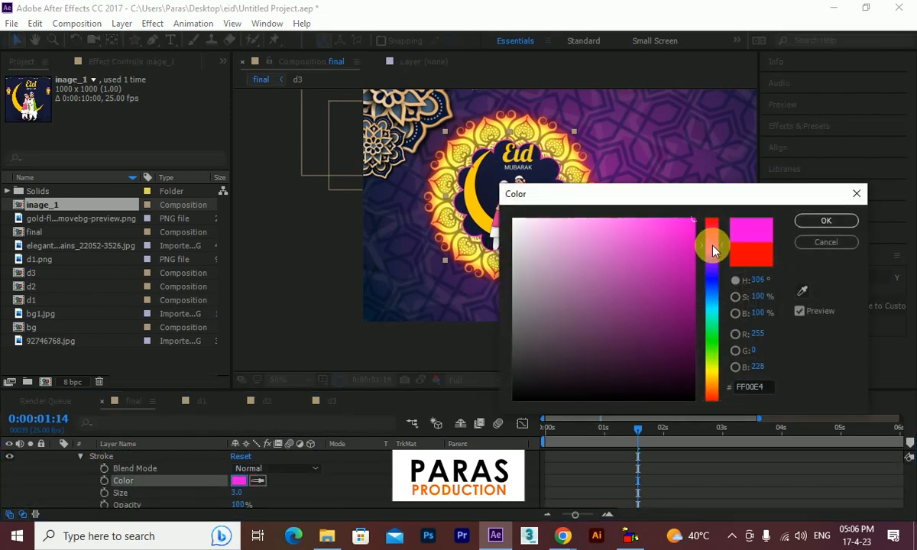
pyautogui.click(712, 322)
pyautogui.click(712, 303)
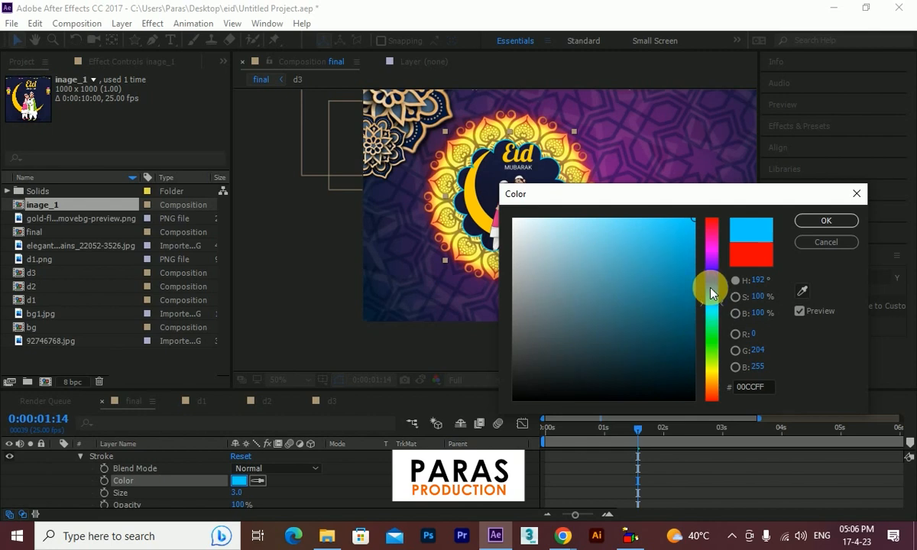
pyautogui.press('Return')
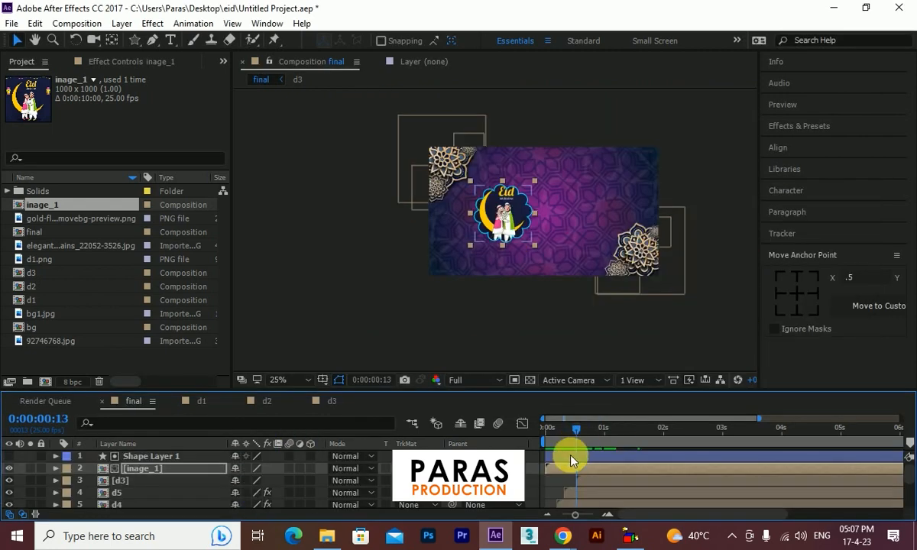
# Make the Shape Layer 1 and inage_1 layers start at 0:00:00:13 in the final composition
pyautogui.click(575, 457)
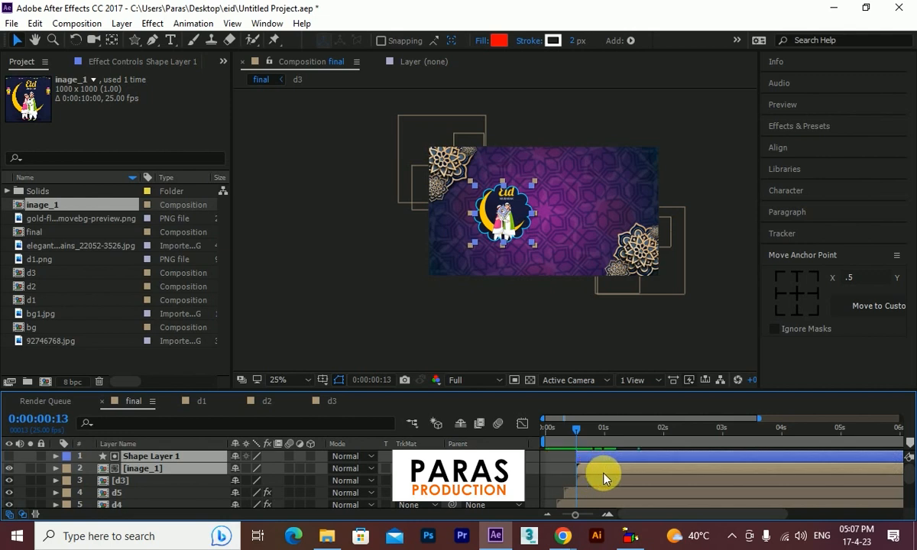
pyautogui.click(150, 469)
# Keyframe Shape Layer 1's Scale from 0% at 0:00:00:13 to 44.6% at 0:00:01:13
pyautogui.click(151, 459)
pyautogui.press('s')
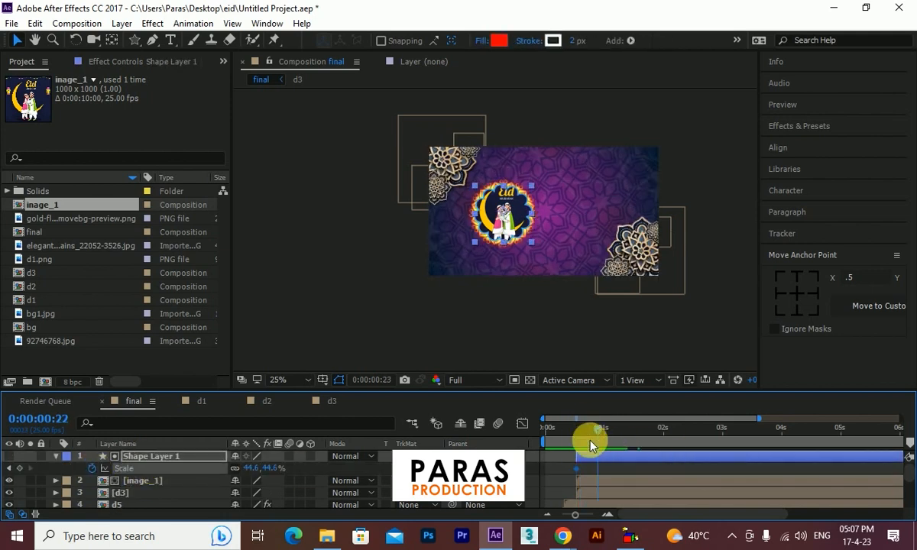
pyautogui.moveTo(577, 448); pyautogui.dragTo(635, 450)
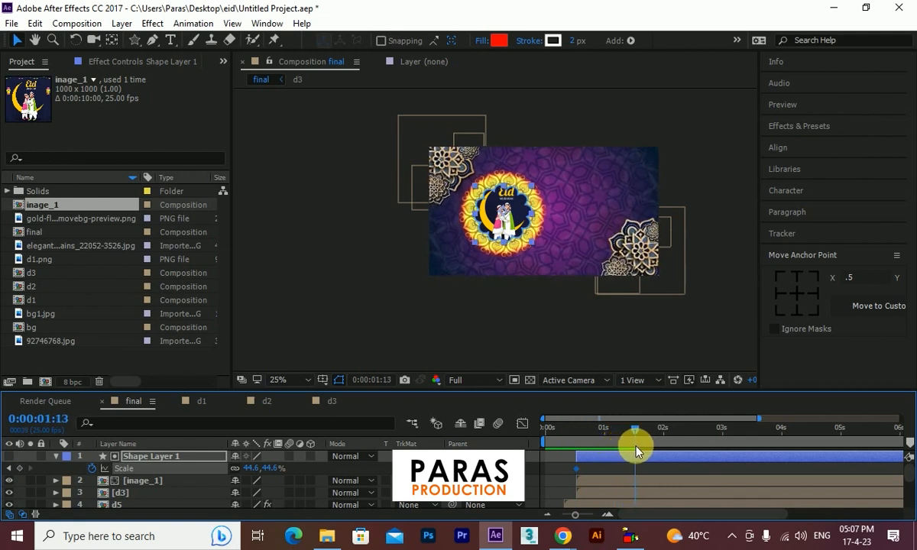
pyautogui.click(19, 467)
pyautogui.moveTo(609, 435); pyautogui.dragTo(579, 436)
pyautogui.click(258, 469)
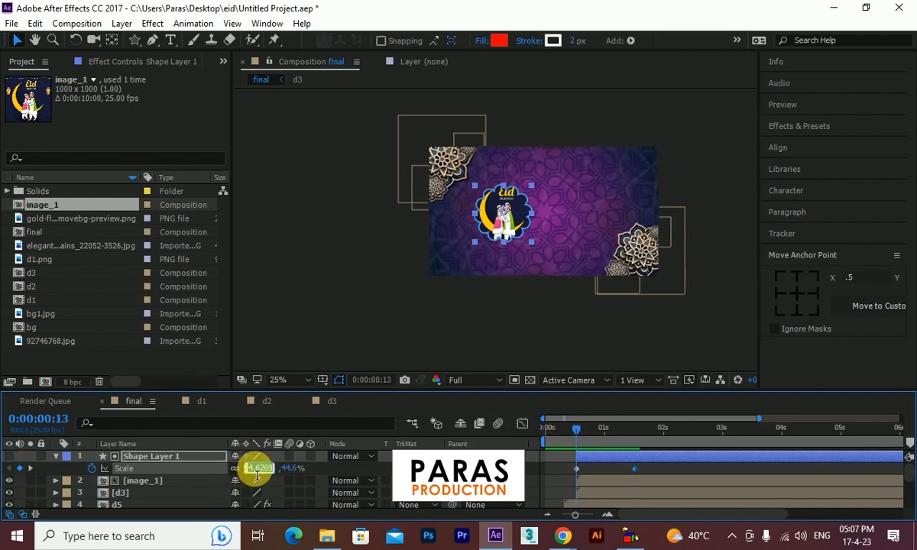
pyautogui.write('0')
pyautogui.press('Return')
# Smooth the speed curve between Shape Layer 1's two Scale keyframes and preview the animation from the start
pyautogui.click(638, 475)
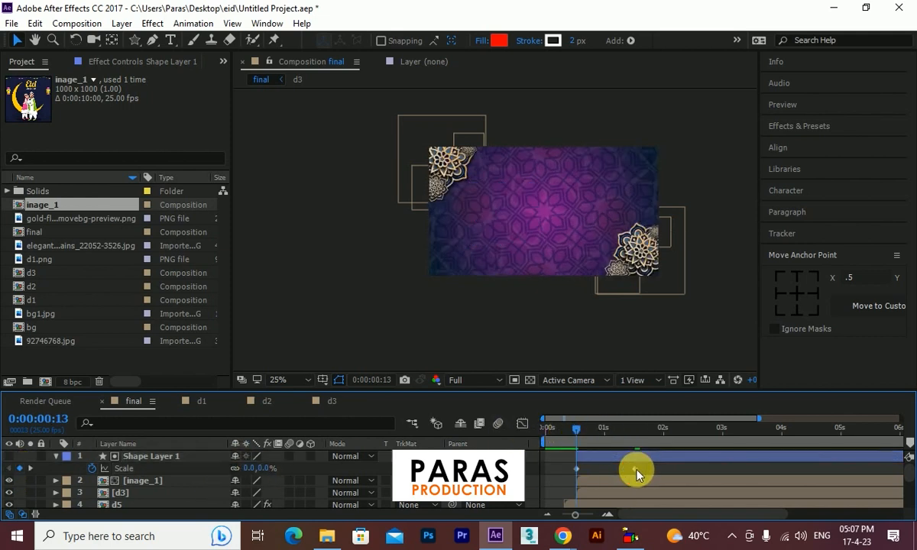
pyautogui.click(567, 468)
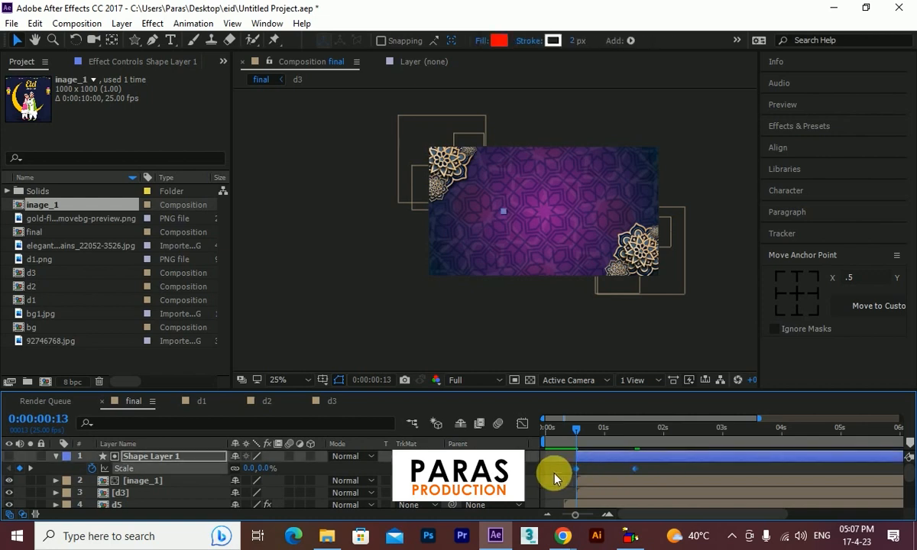
pyautogui.click(522, 423)
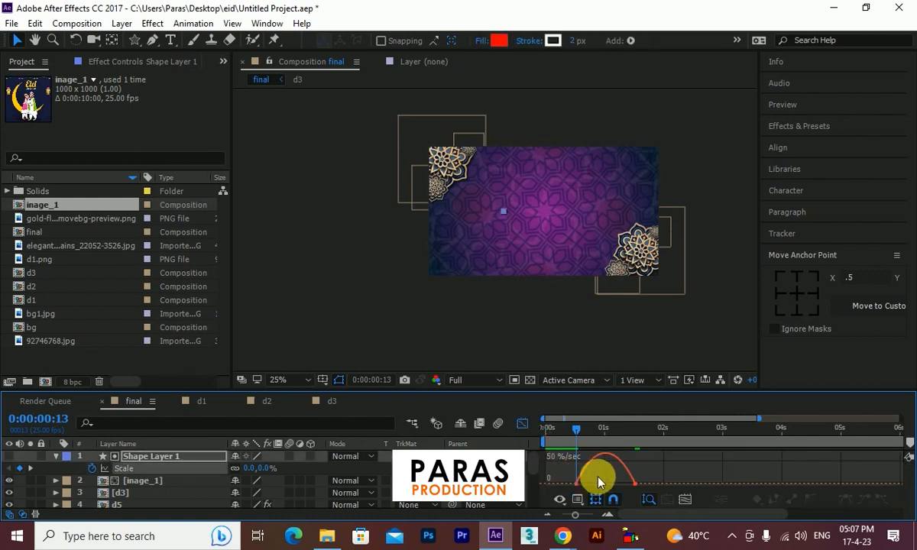
pyautogui.moveTo(590, 487); pyautogui.dragTo(615, 486)
pyautogui.hotkey('shift', 'F3')
pyautogui.moveTo(578, 520); pyautogui.dragTo(557, 516)
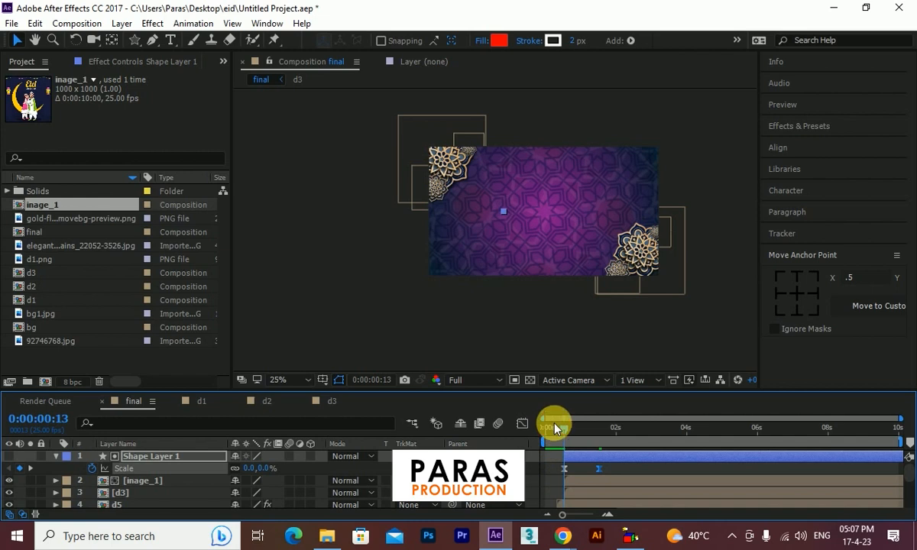
pyautogui.moveTo(557, 426); pyautogui.dragTo(530, 425)
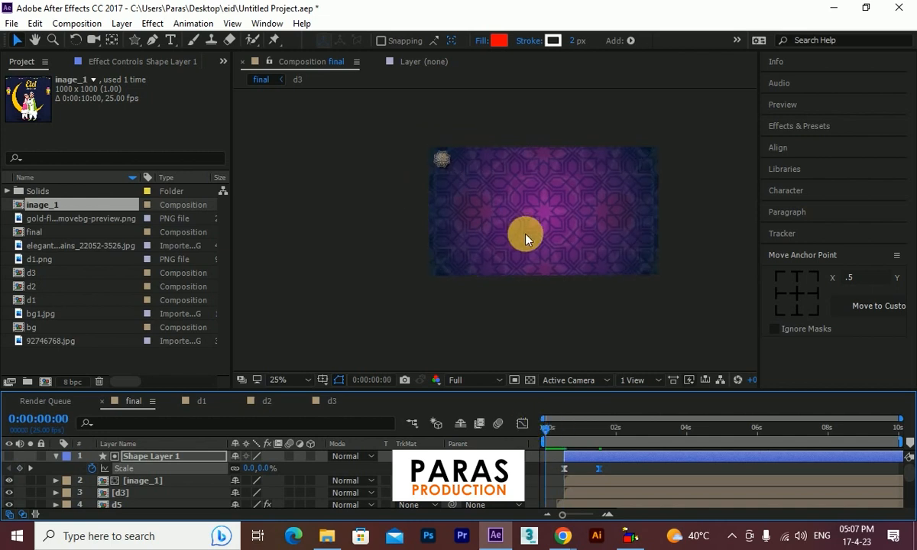
pyautogui.press('space')
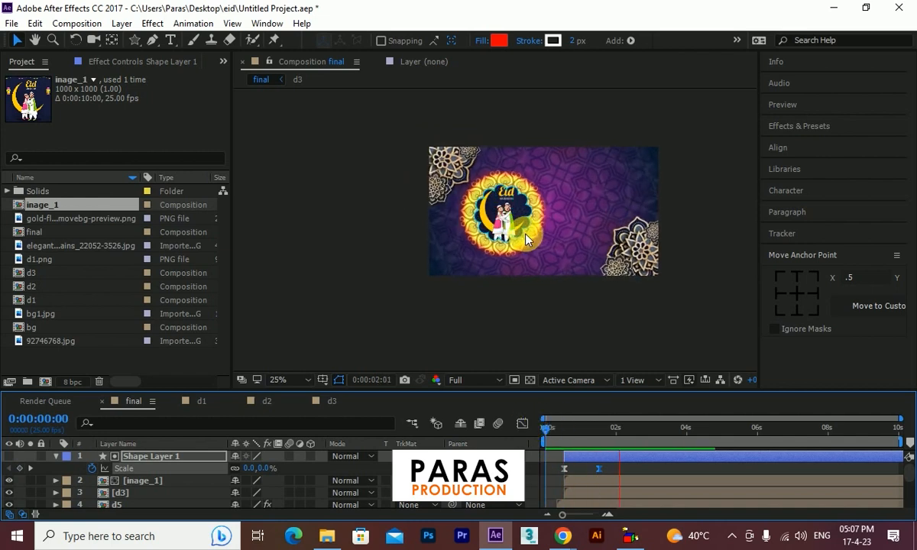
# Add the expression time*-40 to Shape Layer 1's Rotation and preview the animation
pyautogui.click(180, 459)
pyautogui.press('r')
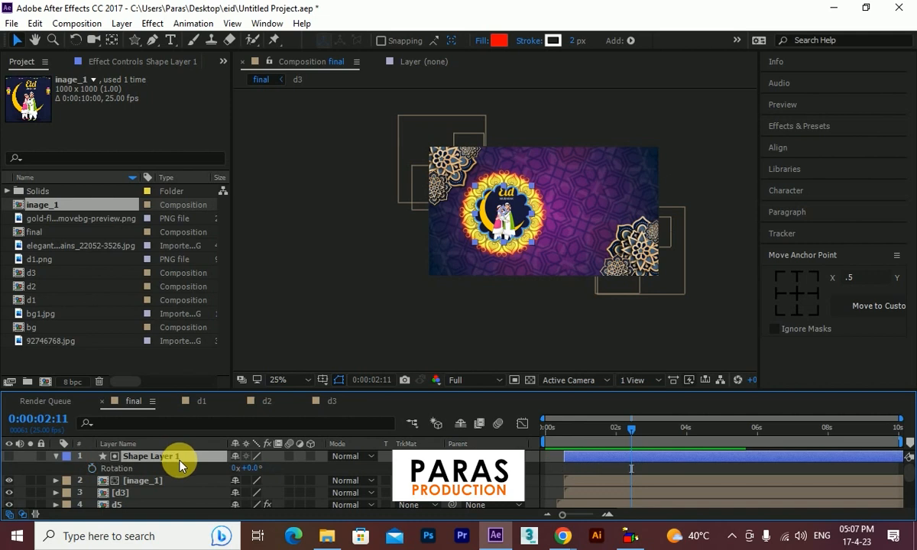
pyautogui.keyDown('alt'); pyautogui.click(92, 468); pyautogui.keyUp('alt')
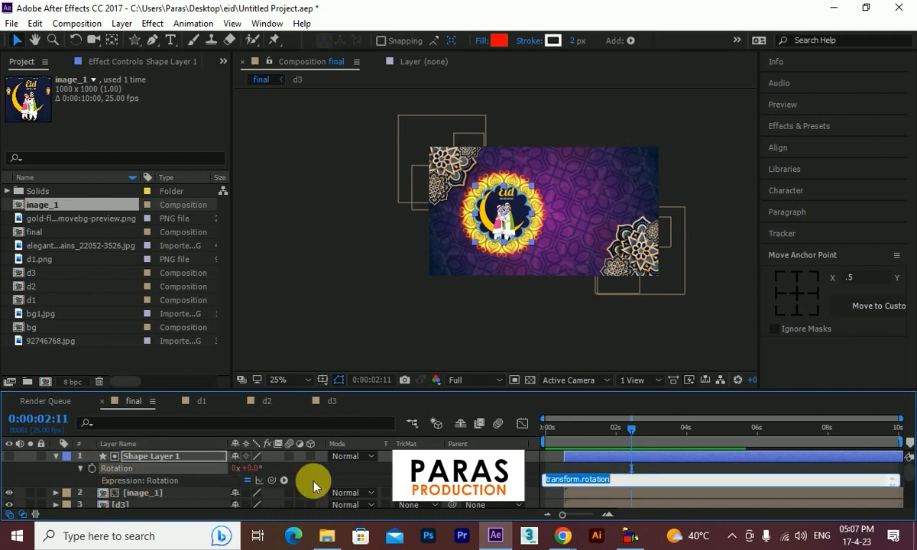
pyautogui.write('time*-40')
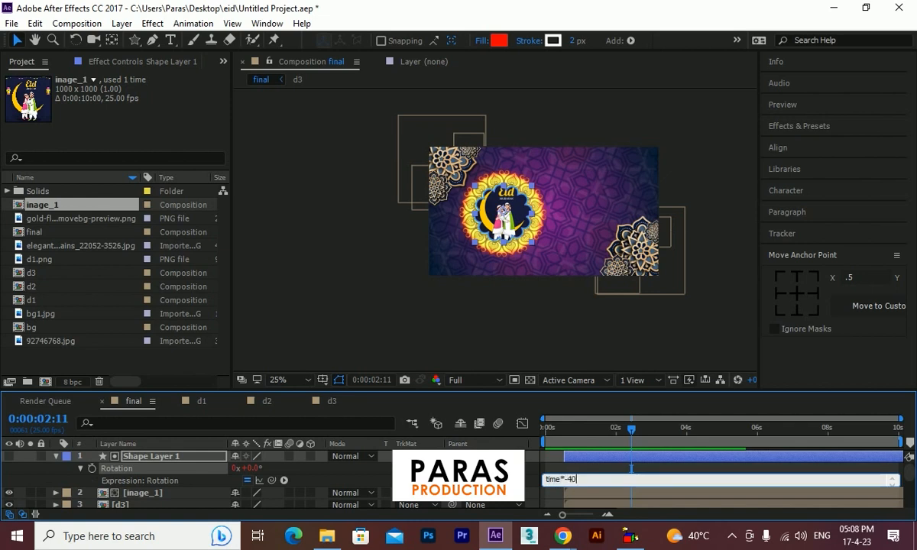
pyautogui.moveTo(631, 429); pyautogui.dragTo(516, 188)
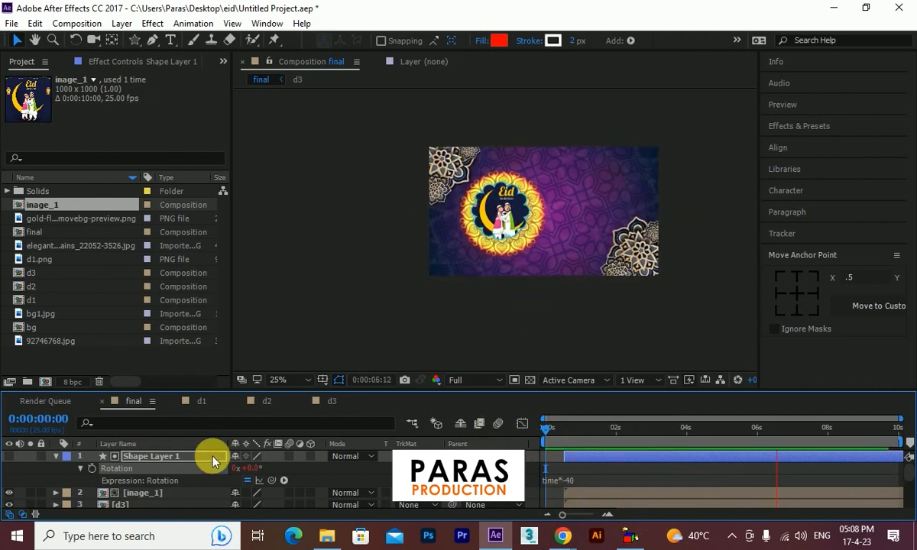
pyautogui.press('space')
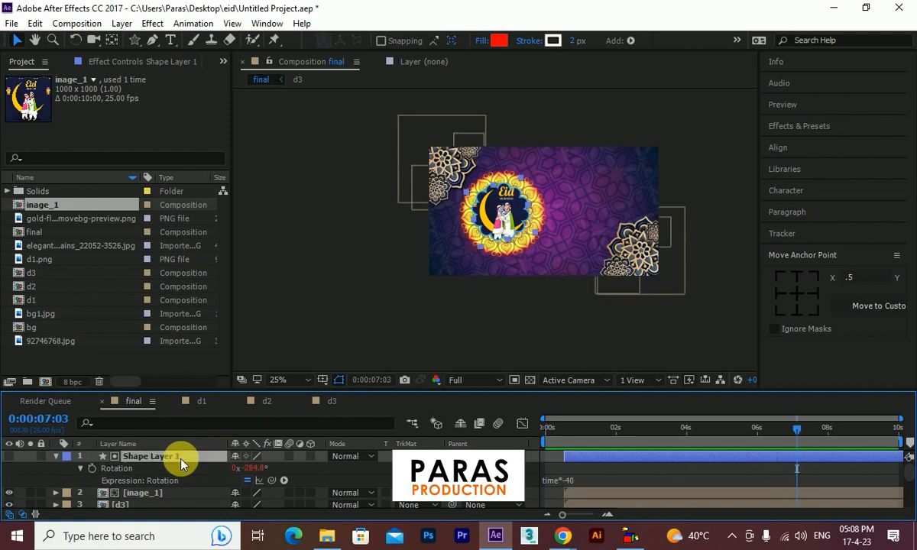
# Move Shape Layer 1's anchor point to its center and preview the rotation again
pyautogui.click(796, 297)
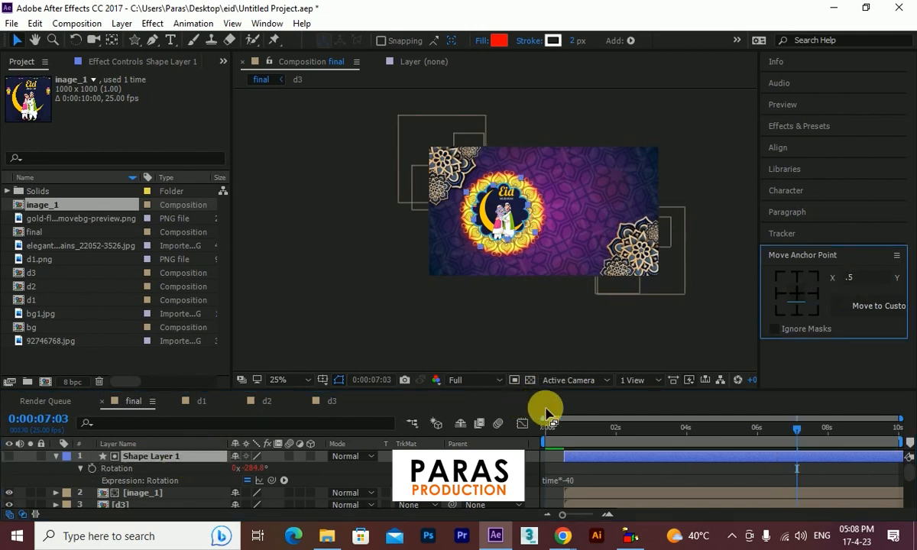
pyautogui.click(522, 226)
pyautogui.press('space')
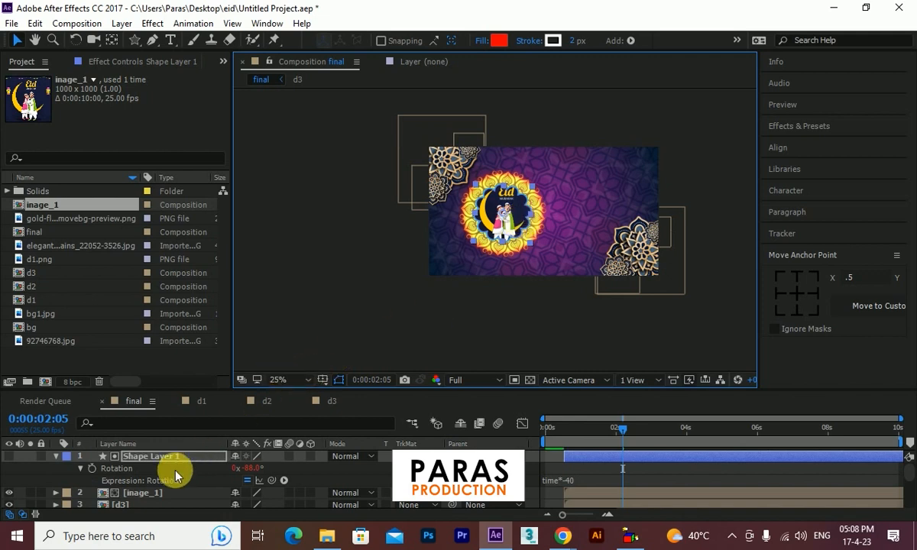
# Slightly increase Shape Layer 1's Scale value at the 0:00:01:13 keyframe and preview the animation
pyautogui.press('s')
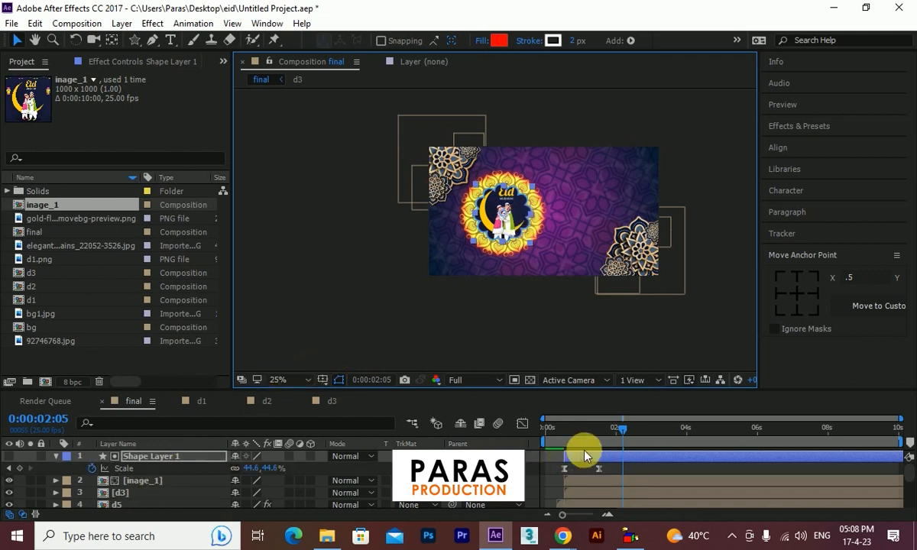
pyautogui.moveTo(616, 432); pyautogui.dragTo(599, 427)
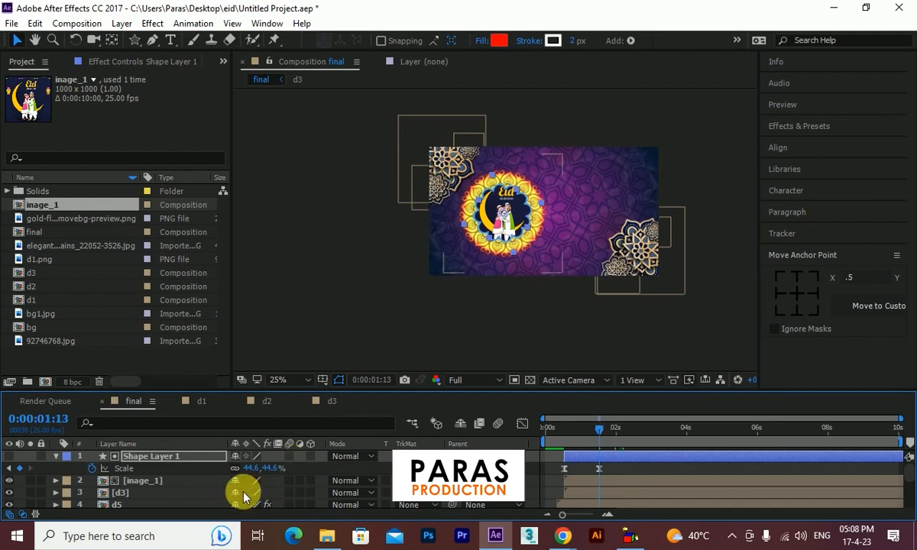
pyautogui.moveTo(271, 467); pyautogui.dragTo(282, 470)
pyautogui.press('space')
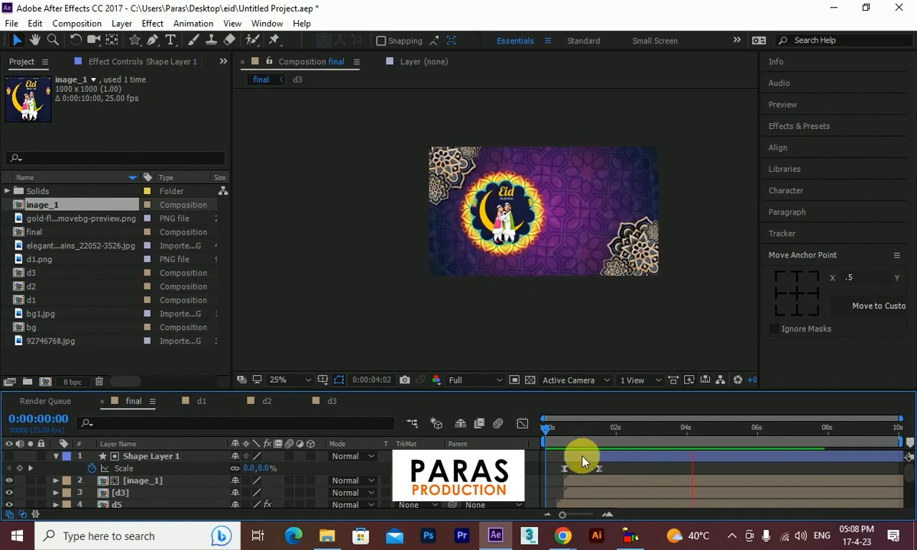
pyautogui.click(531, 269)
pyautogui.press('space')
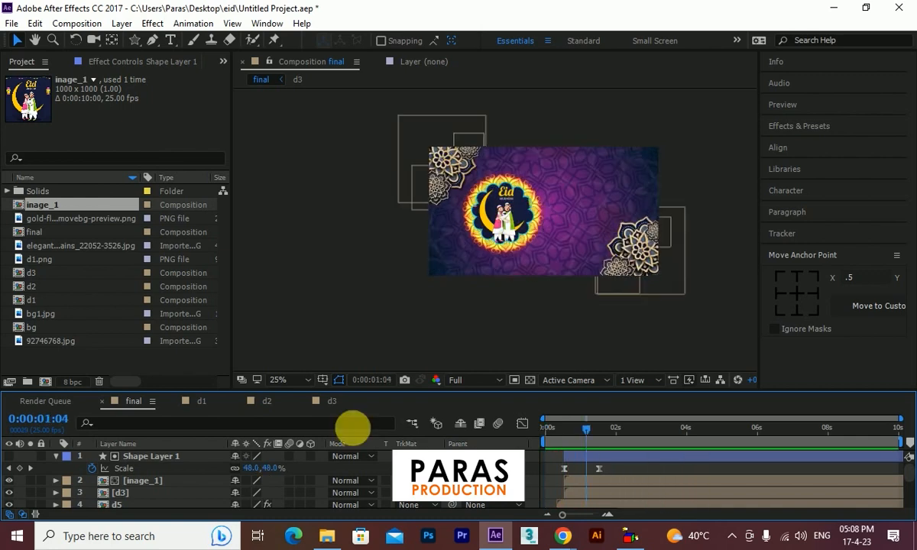
# Create a new 1000 x 1000 px composition at 25 fps with a duration of 0:00:10:00
pyautogui.click(202, 365)
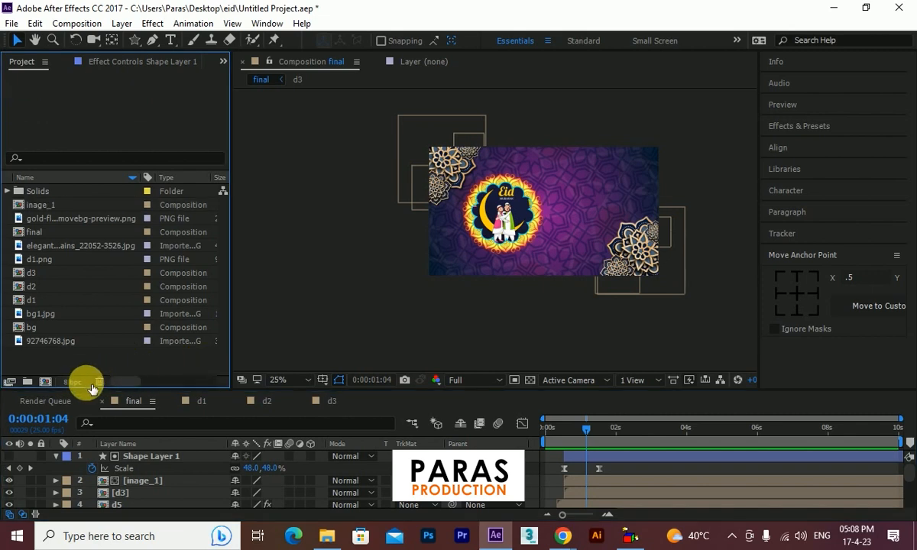
pyautogui.click(46, 381)
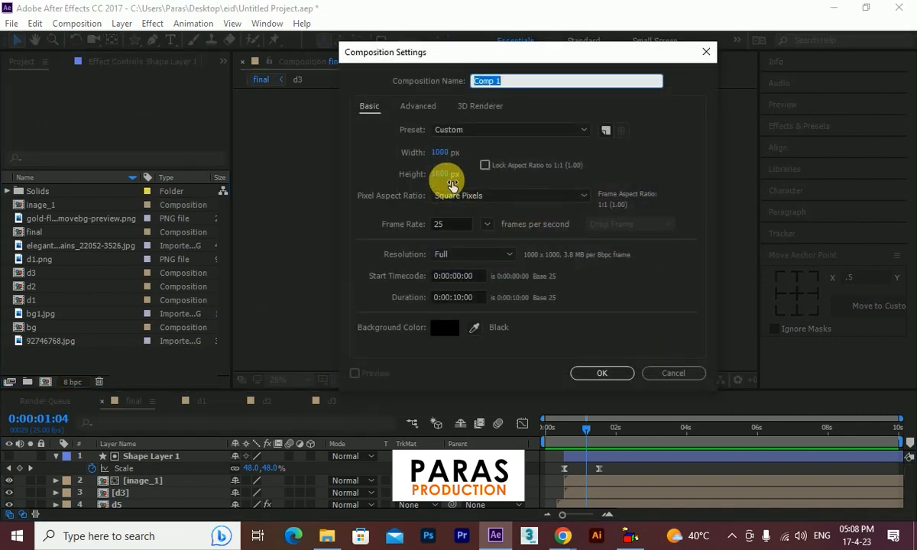
pyautogui.click(602, 374)
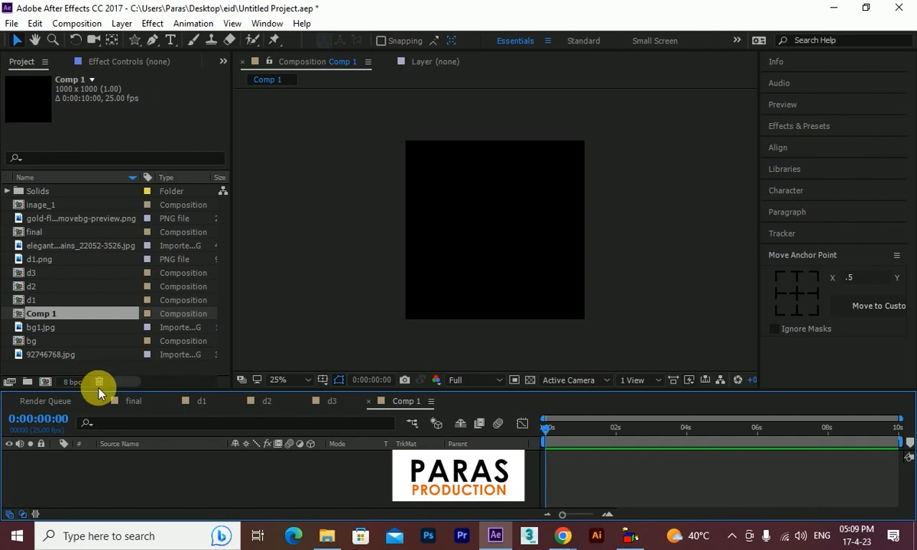
# Import the 3d-islamic-lantern-illustration-free-png.png file and place it in the new composition
pyautogui.doubleClick(92, 363)
pyautogui.click(690, 514)
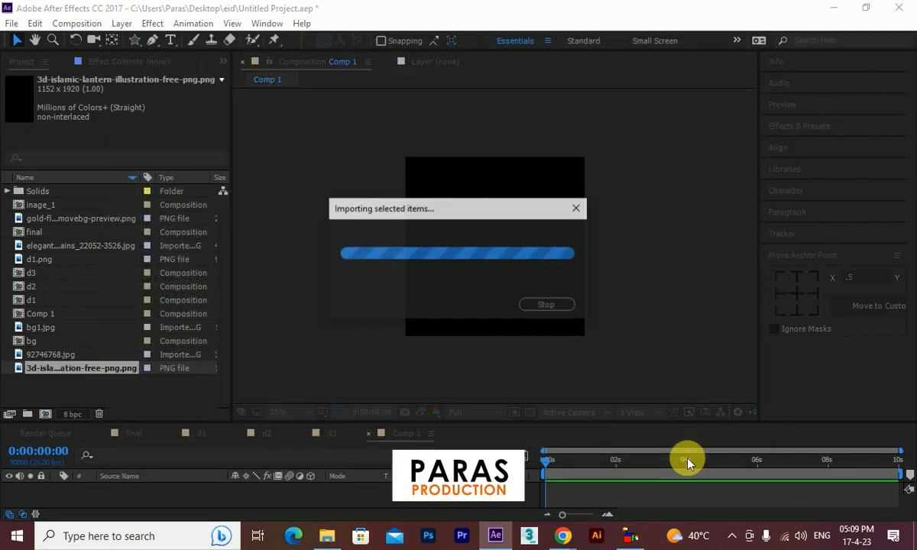
pyautogui.moveTo(102, 369); pyautogui.dragTo(496, 248)
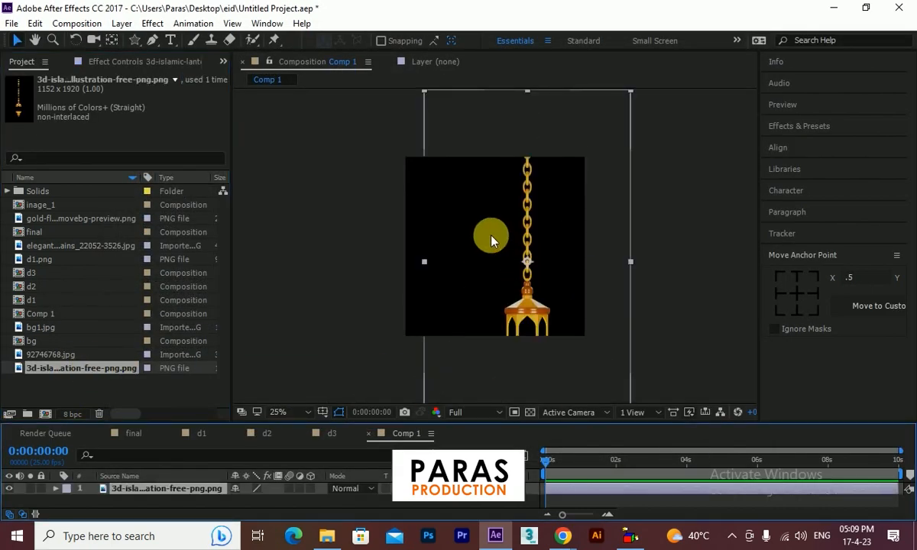
# Scale the lantern layer down to about 43.1% and position it hanging centered from the frame's upper edge
pyautogui.scroll(-2, 495, 248)
pyautogui.moveTo(550, 319); pyautogui.dragTo(495, 291)
pyautogui.scroll(1, 513, 281)
pyautogui.moveTo(545, 329); pyautogui.dragTo(500, 284)
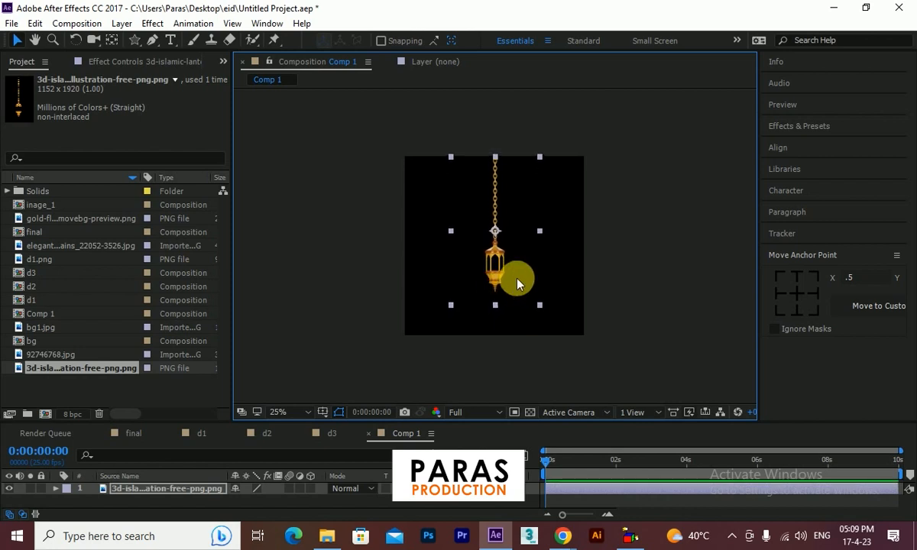
# Move the lantern layer's anchor point to the top center, where the chain begins
pyautogui.click(670, 262)
pyautogui.click(499, 268)
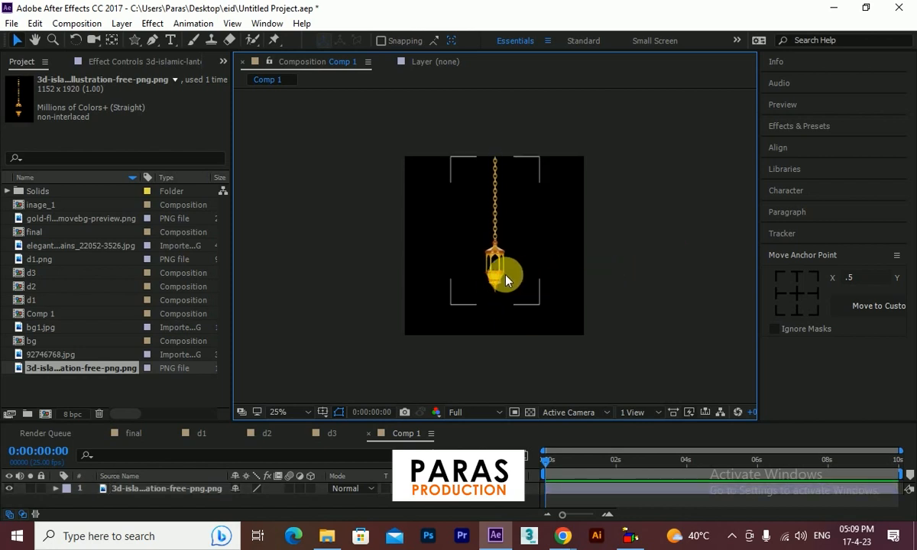
pyautogui.click(795, 278)
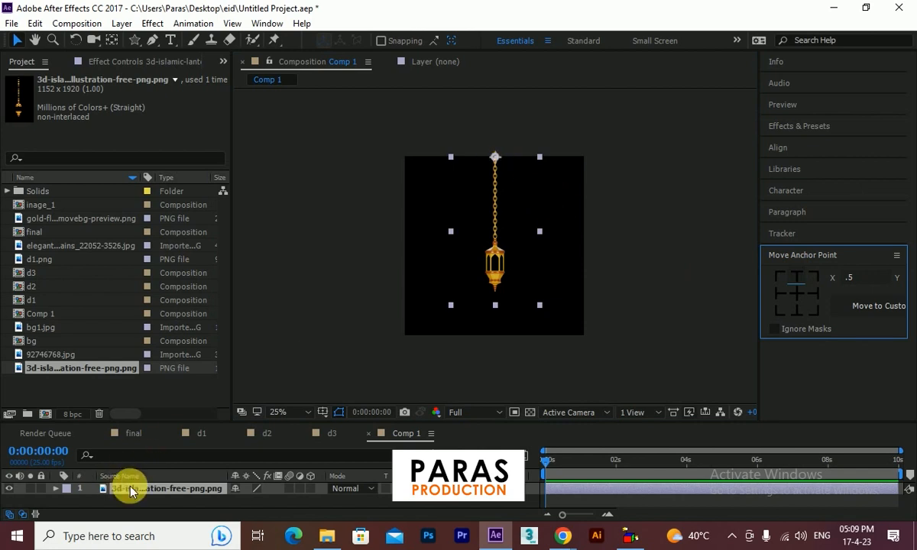
# Keyframe the lantern layer's scale from 0% at 0:00:00:00 to 43.1% at about one second
pyautogui.press('s')
pyautogui.click(92, 501)
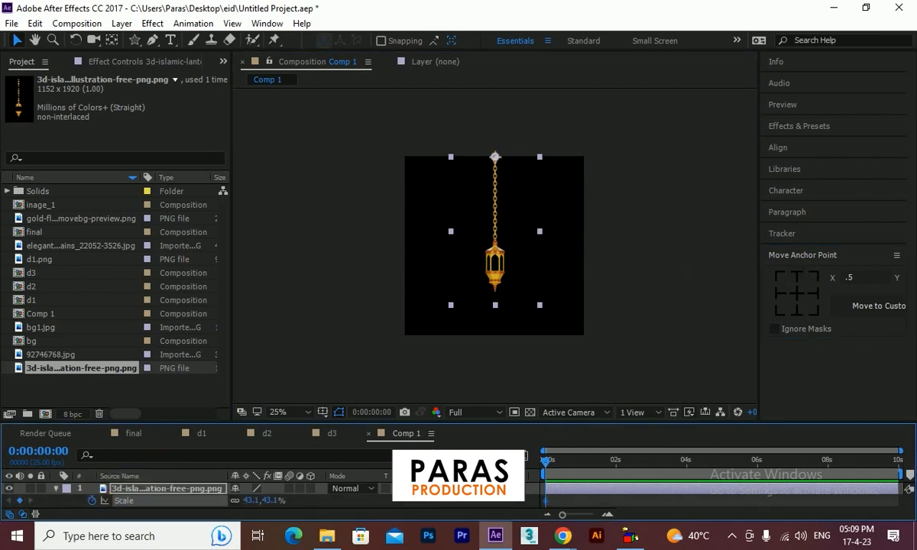
pyautogui.moveTo(556, 462); pyautogui.dragTo(579, 471)
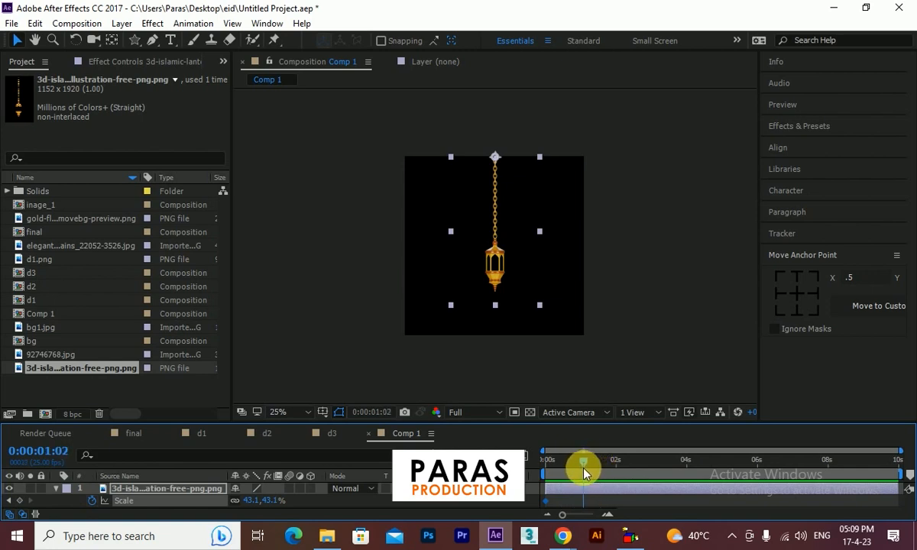
pyautogui.click(20, 500)
pyautogui.moveTo(579, 462); pyautogui.dragTo(515, 465)
pyautogui.click(268, 501)
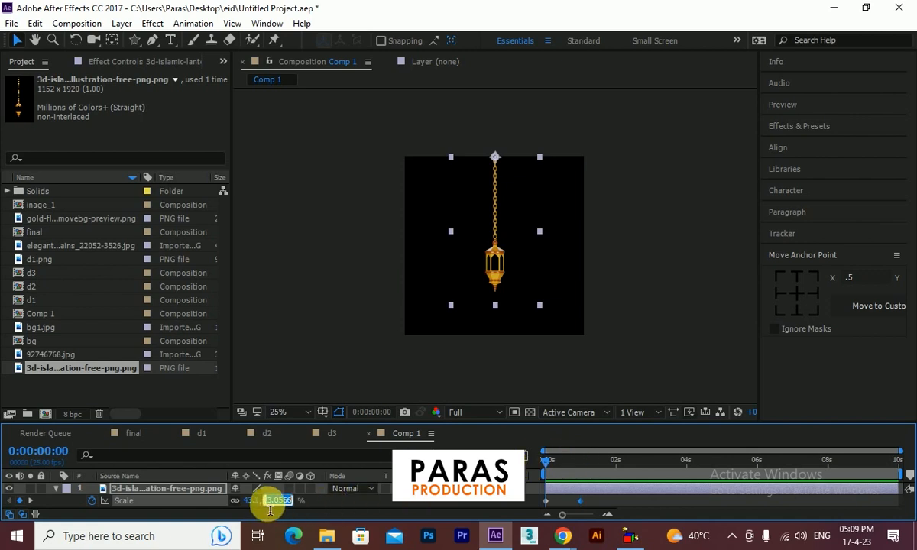
pyautogui.write('0')
pyautogui.press('Return')
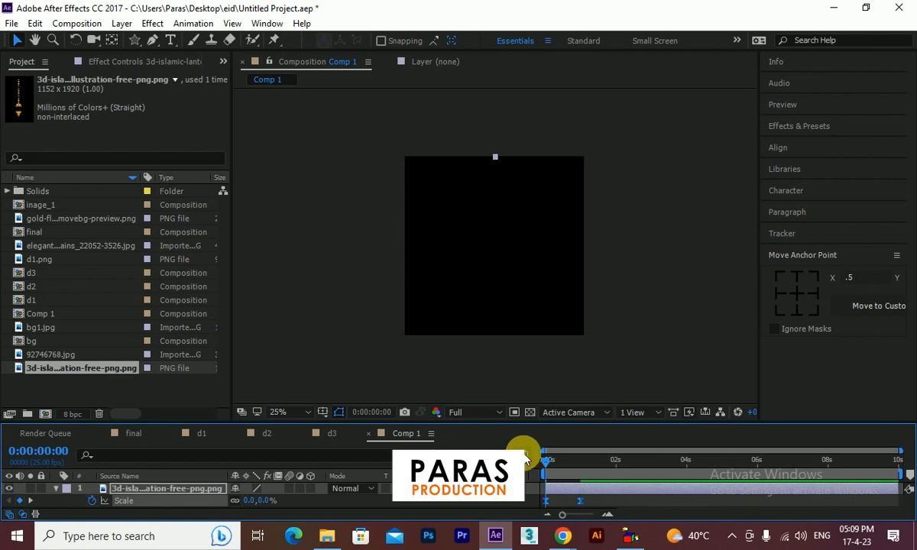
# Ease the lantern's scale keyframes by reshaping the speed curve to rise quickly and settle slowly
pyautogui.moveTo(587, 425); pyautogui.dragTo(590, 344)
pyautogui.click(684, 499)
pyautogui.moveTo(629, 448); pyautogui.dragTo(502, 503)
pyautogui.moveTo(601, 481); pyautogui.dragTo(573, 482)
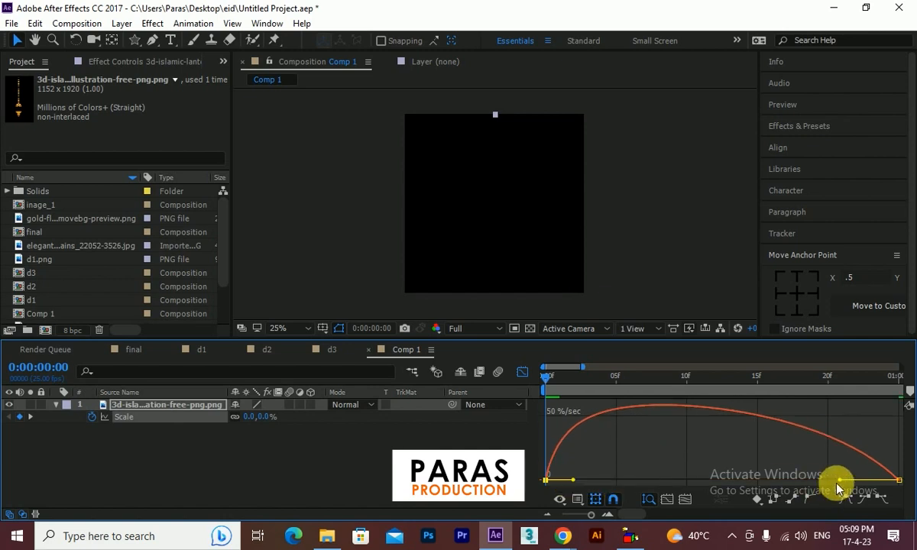
pyautogui.moveTo(840, 483); pyautogui.dragTo(771, 426)
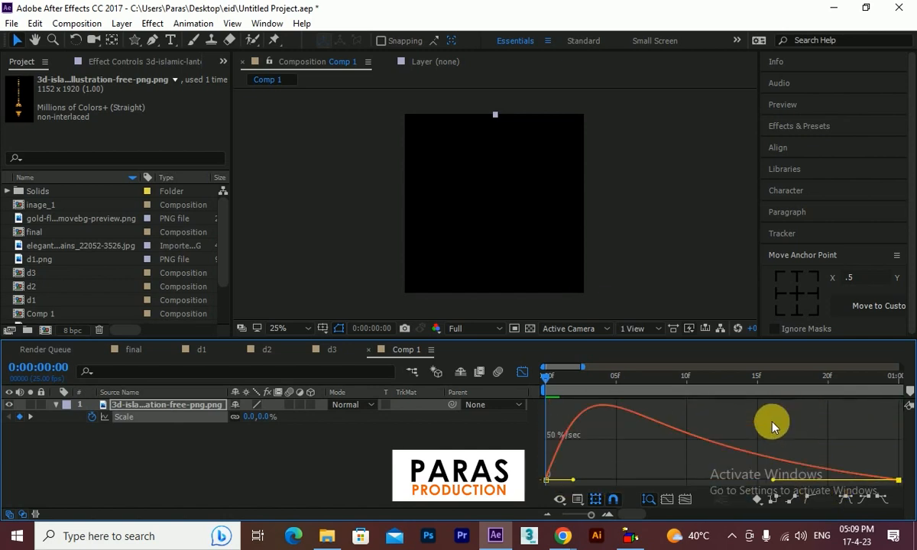
pyautogui.click(525, 373)
pyautogui.moveTo(547, 378); pyautogui.dragTo(629, 394)
# Pre-compose the lantern layer as "lamp pre"
pyautogui.rightClick(169, 411)
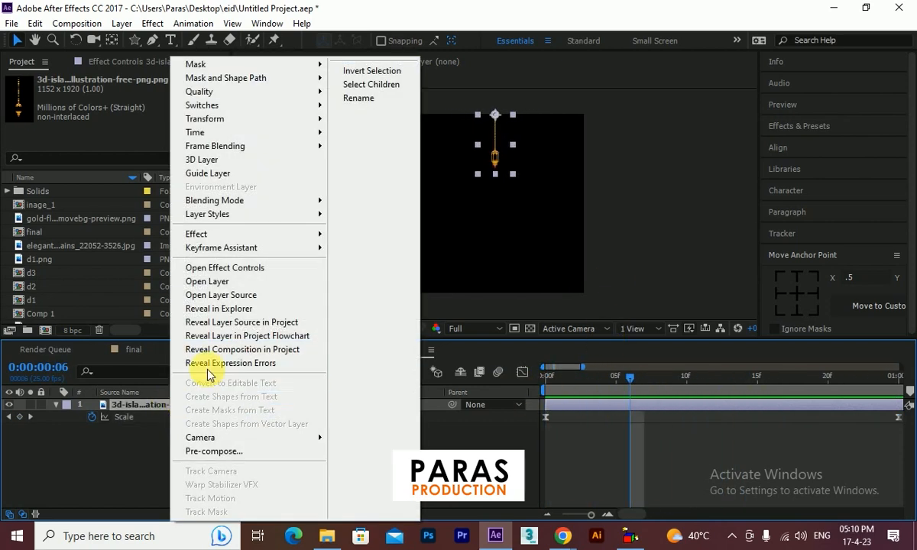
pyautogui.click(203, 450)
pyautogui.write('lamp pre')
pyautogui.press('Return')
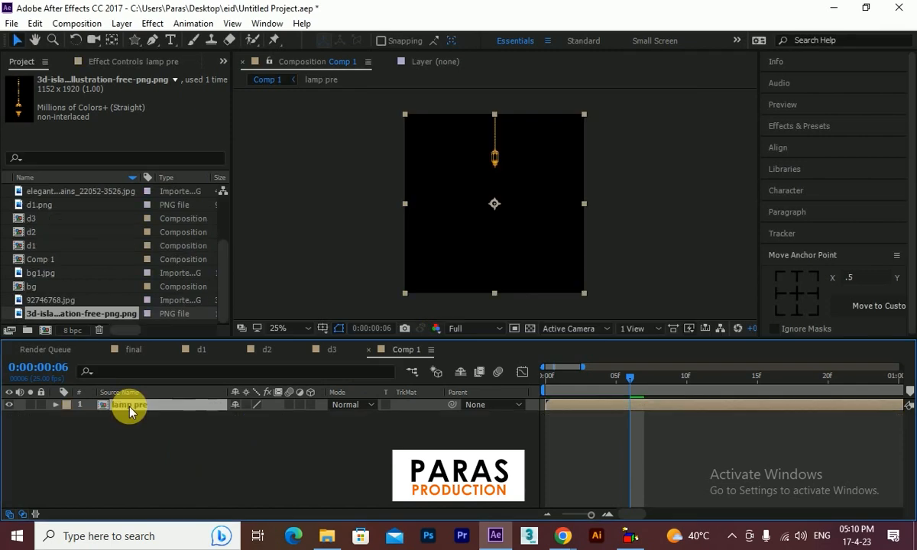
# Apply the CC Bend It distort effect to the lamp pre layer and go to a frame showing the full lantern
pyautogui.click(544, 375)
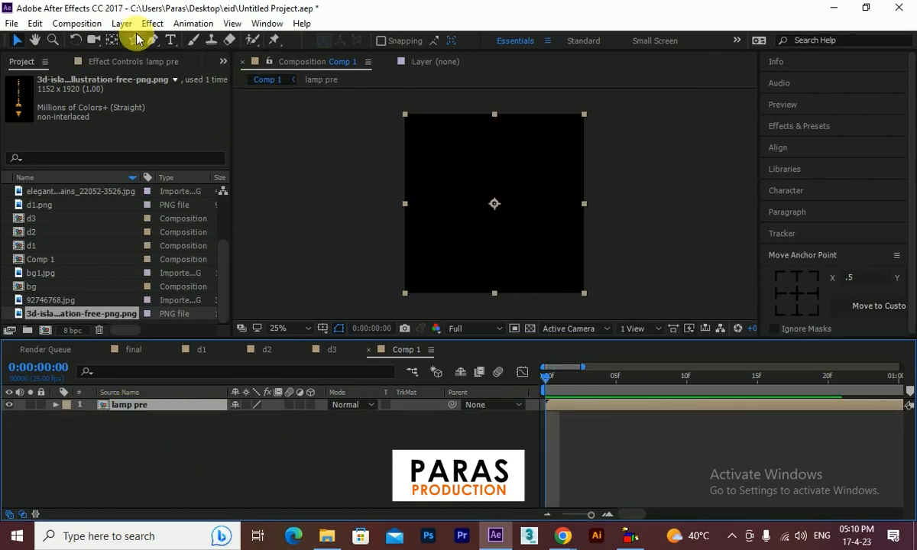
pyautogui.click(152, 23)
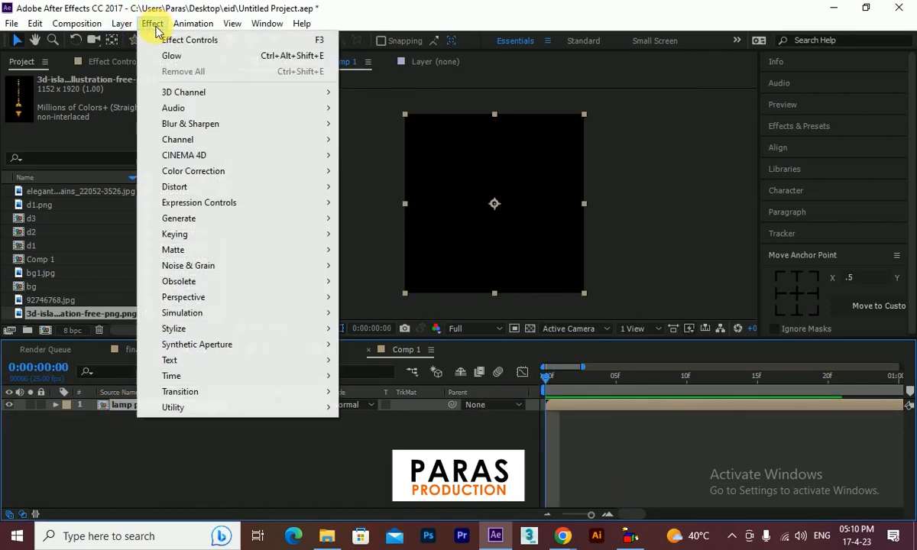
pyautogui.moveTo(259, 190)
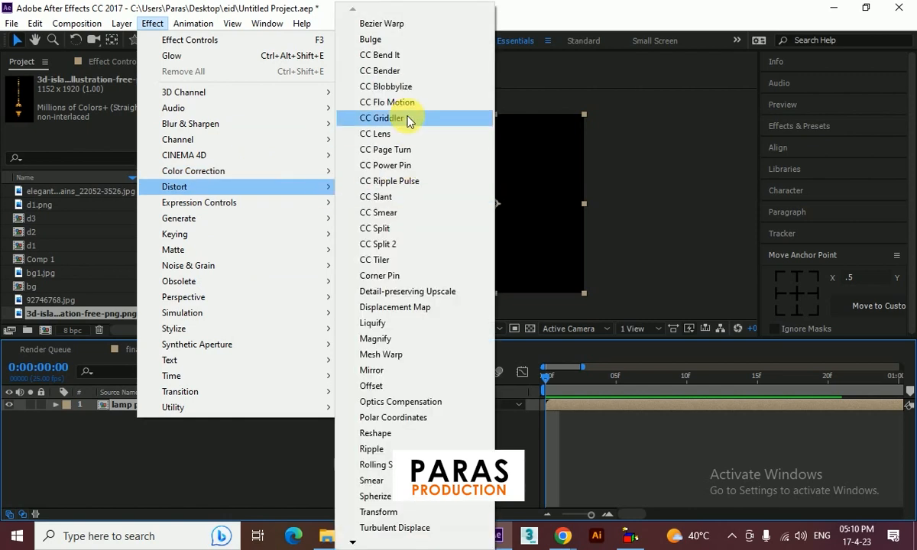
pyautogui.click(411, 61)
pyautogui.moveTo(589, 382); pyautogui.dragTo(619, 386)
pyautogui.press(';')
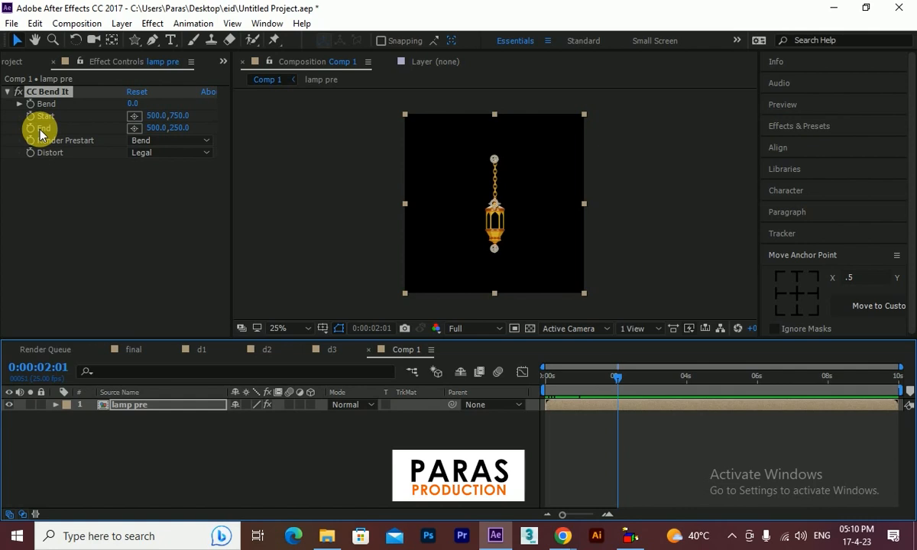
# Set the CC Bend It end point below the lantern at 504, 860 and the start point at the chain's top at 508, -4
pyautogui.click(130, 126)
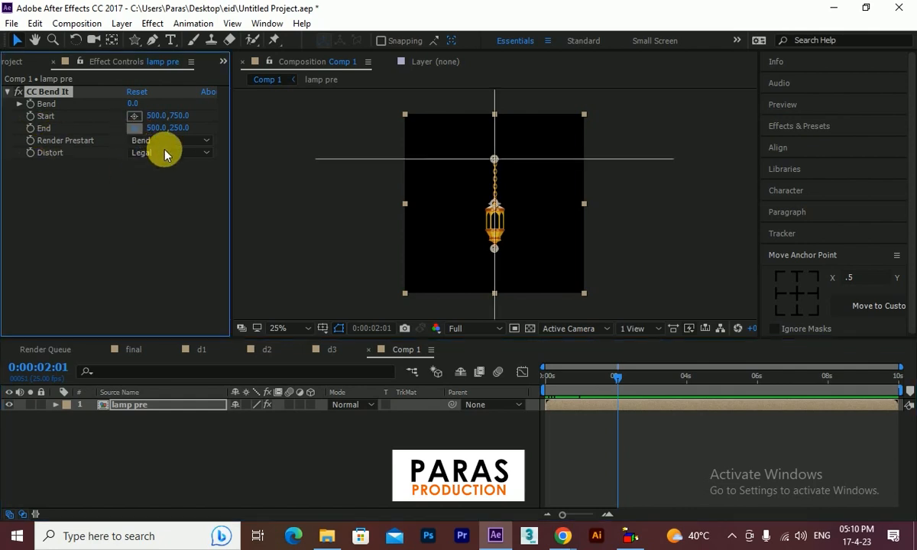
pyautogui.click(495, 273)
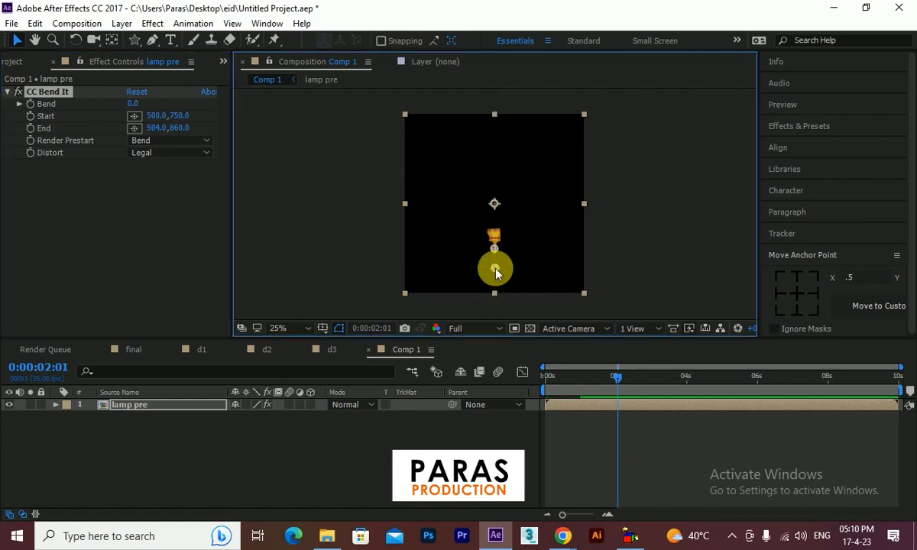
pyautogui.moveTo(495, 271); pyautogui.dragTo(498, 253)
pyautogui.click(134, 115)
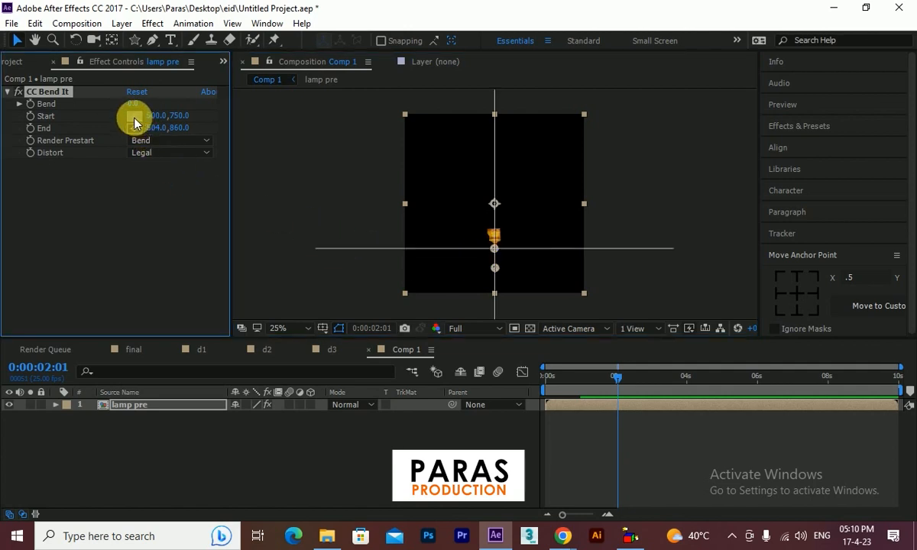
pyautogui.click(496, 116)
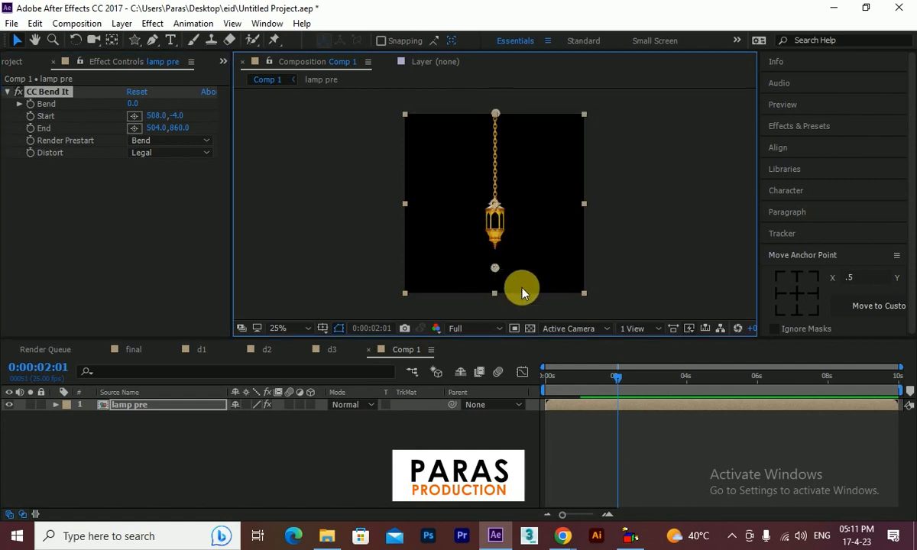
# Set the Bend amount to 15 and keyframe it at 0:00:00:00 on the lamp pre layer
pyautogui.moveTo(607, 379); pyautogui.dragTo(546, 384)
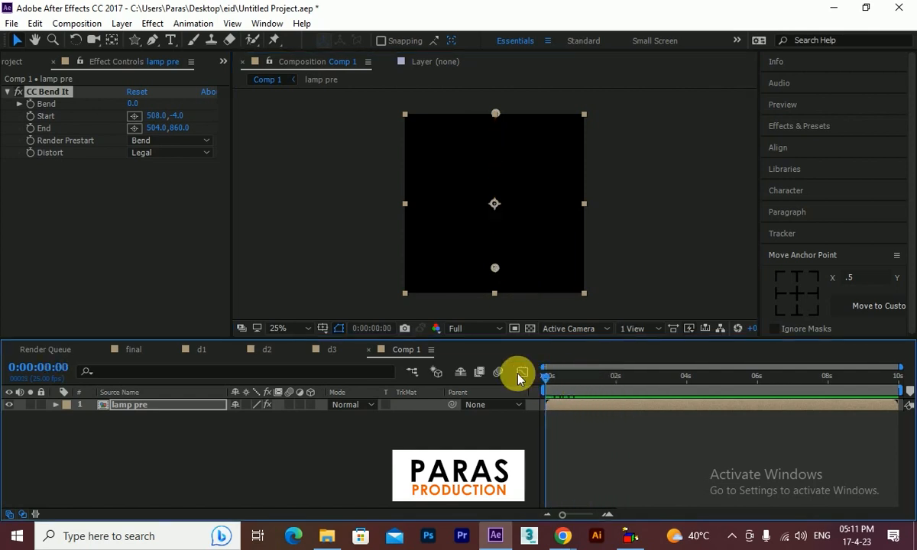
pyautogui.click(132, 103)
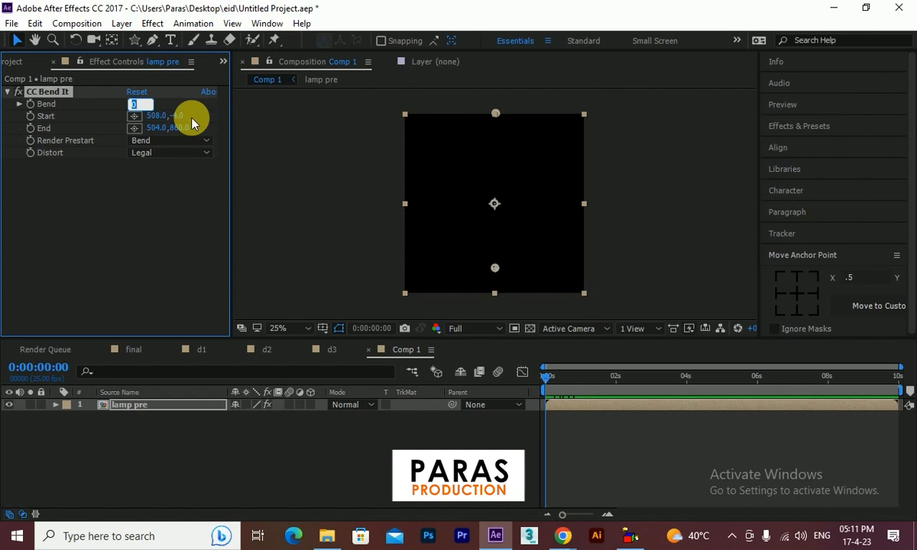
pyautogui.write('15.')
pyautogui.write('0')
pyautogui.press('BackSpace')
pyautogui.write('5')
pyautogui.press('Return')
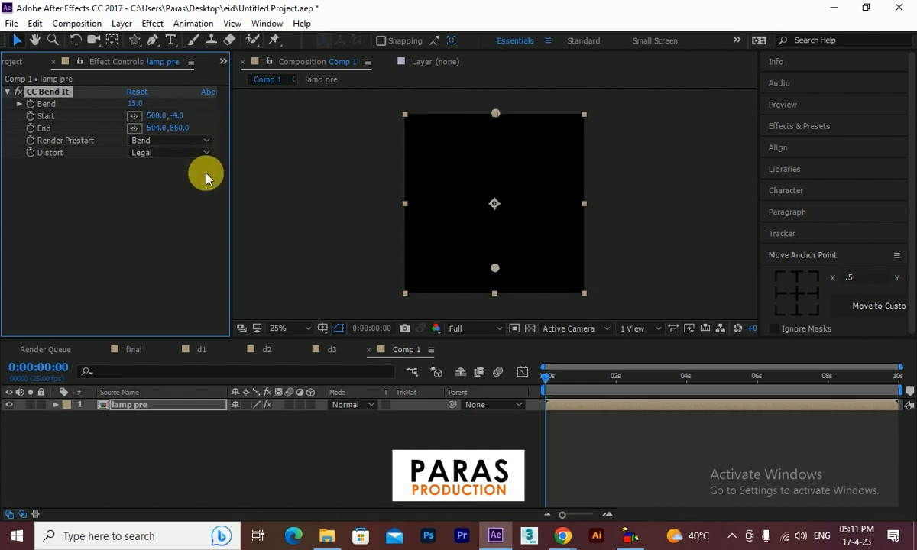
pyautogui.moveTo(548, 378); pyautogui.dragTo(582, 387)
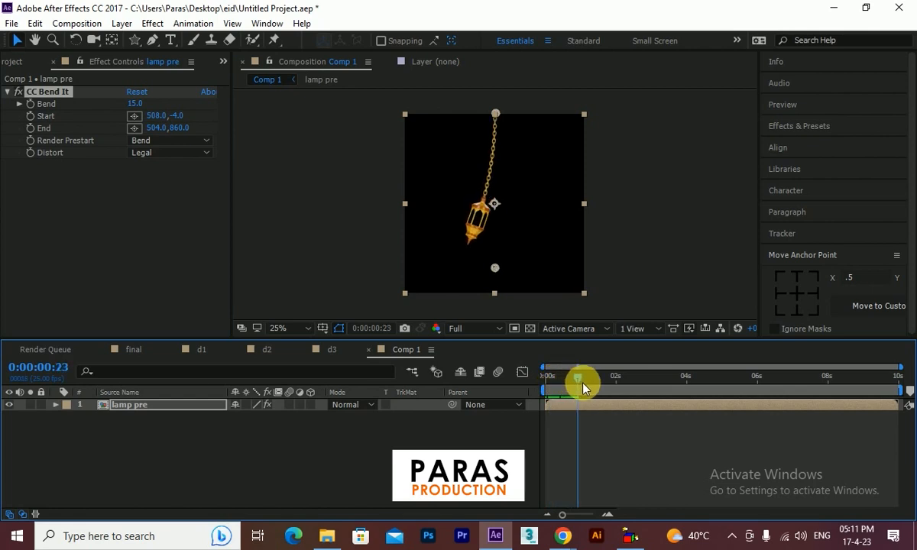
pyautogui.moveTo(582, 388); pyautogui.dragTo(544, 393)
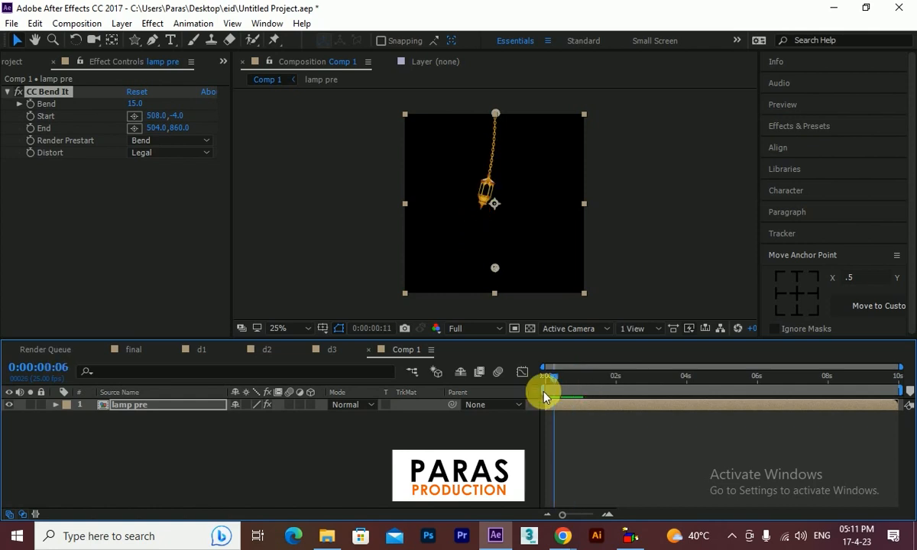
pyautogui.click(34, 113)
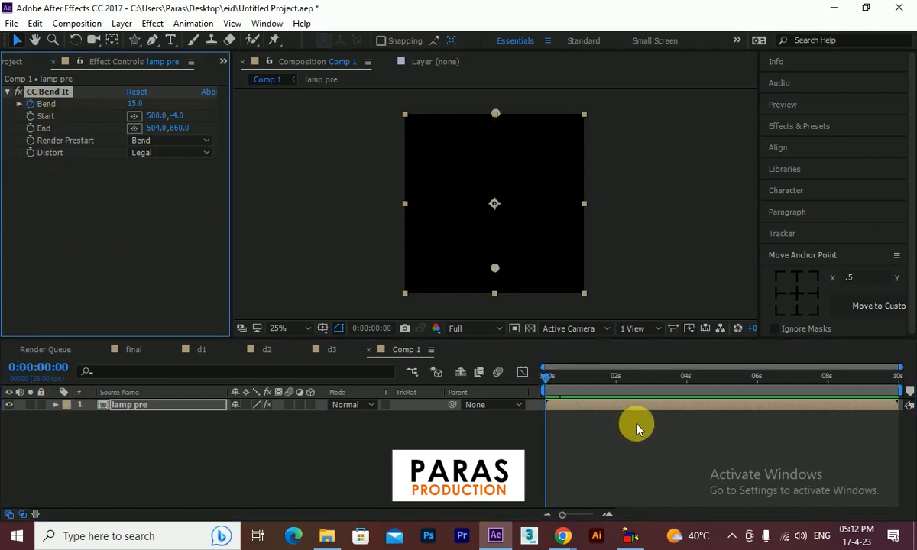
# Keyframe the Bend amount at -15 at 0:00:01:00 and preview the lantern's swing
pyautogui.moveTo(566, 384); pyautogui.dragTo(579, 396)
pyautogui.click(179, 231)
pyautogui.click(135, 104)
pyautogui.write('-15')
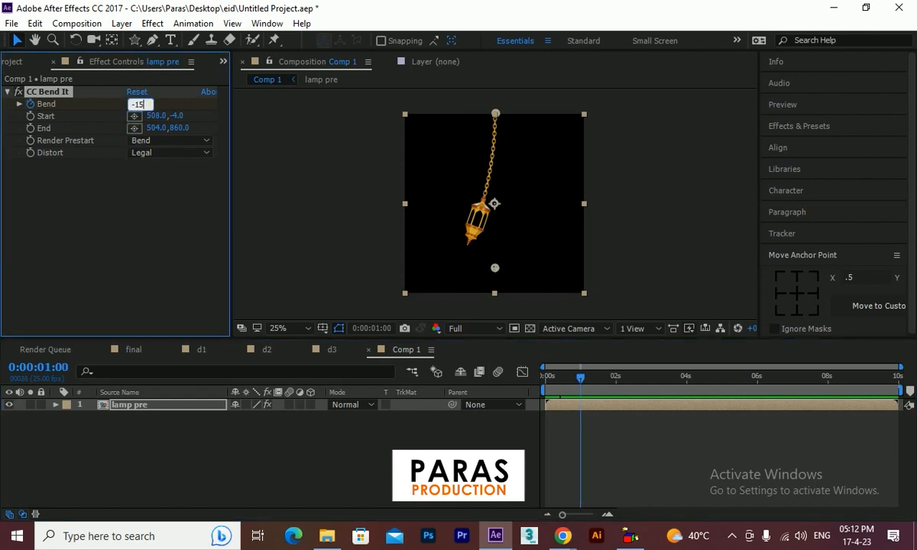
pyautogui.press('Return')
pyautogui.moveTo(581, 376); pyautogui.dragTo(546, 376)
pyautogui.press('space')
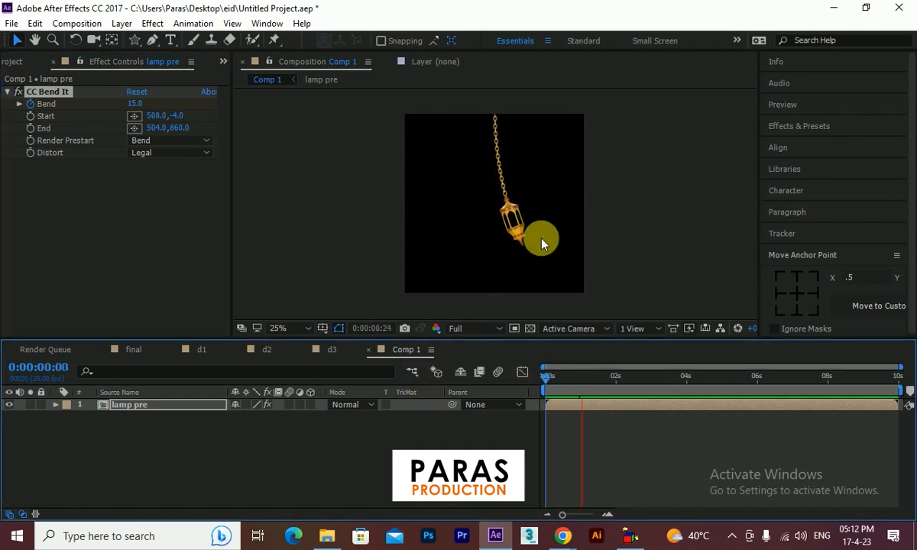
# Add the expression loopOutDuration(type = "cycle", duration = 0) to the lamp pre layer's Bend property and preview the looping swing
pyautogui.moveTo(594, 384)
pyautogui.mouseDown()
pyautogui.moveTo(575, 384)
pyautogui.moveTo(603, 393)
pyautogui.mouseUp()
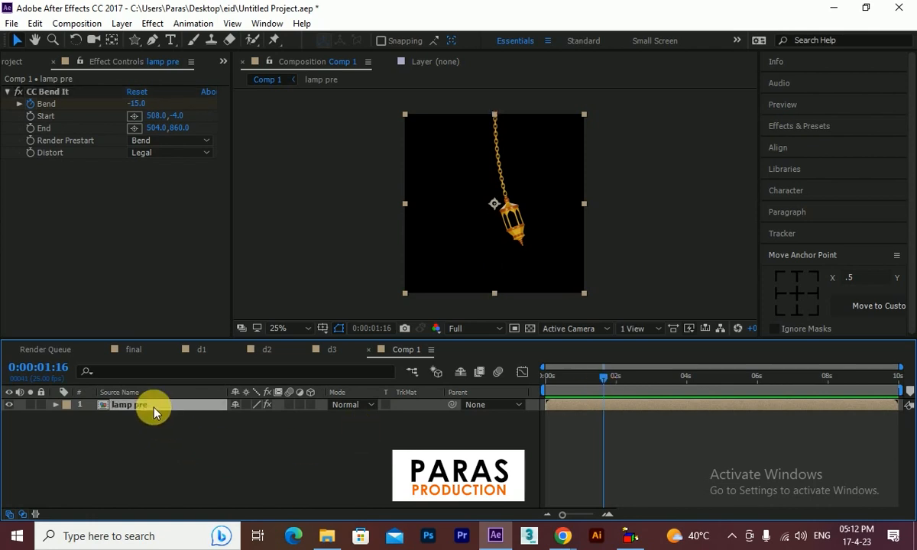
pyautogui.press('u')
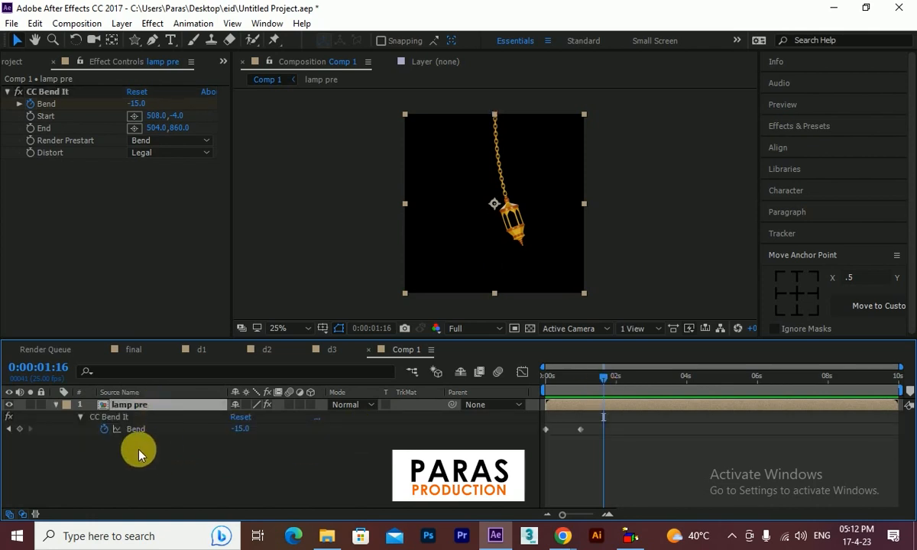
pyautogui.keyDown('alt'); pyautogui.click(105, 430); pyautogui.keyUp('alt')
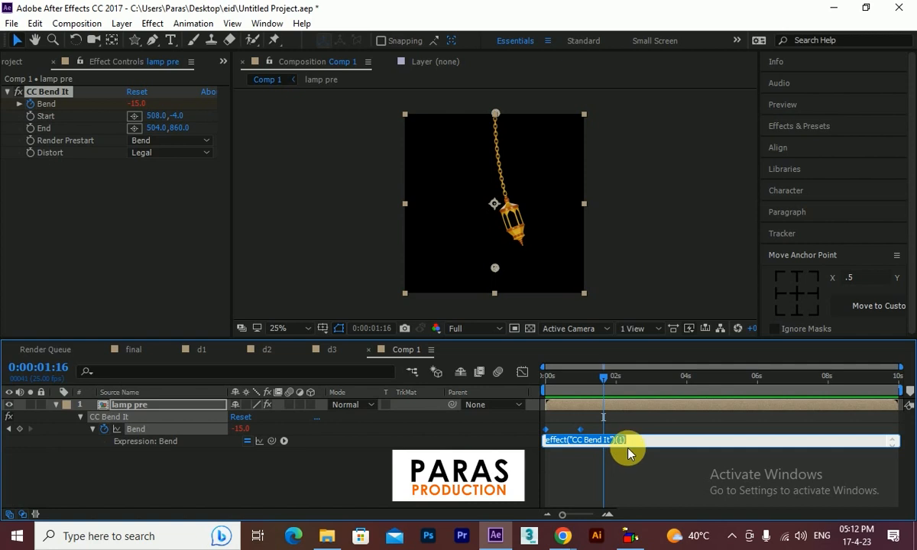
pyautogui.click(284, 441)
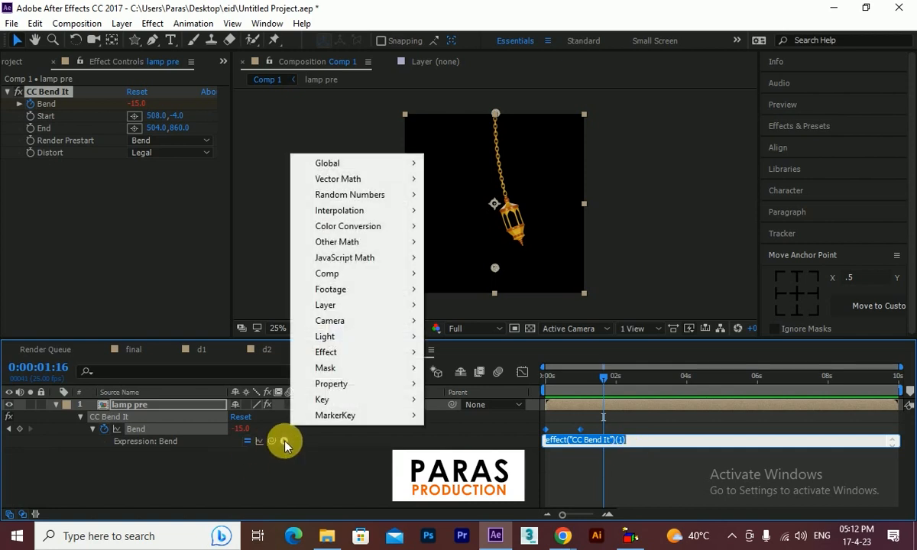
pyautogui.moveTo(405, 384)
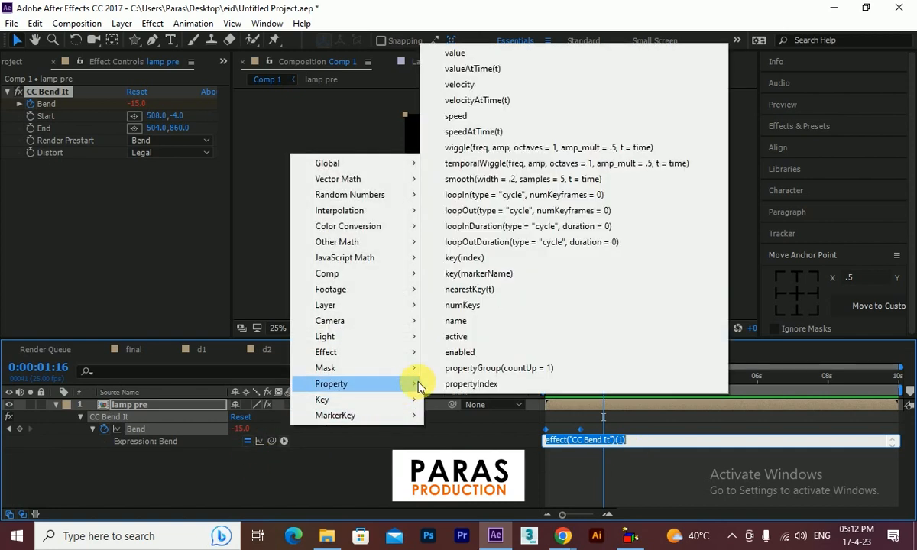
pyautogui.click(498, 242)
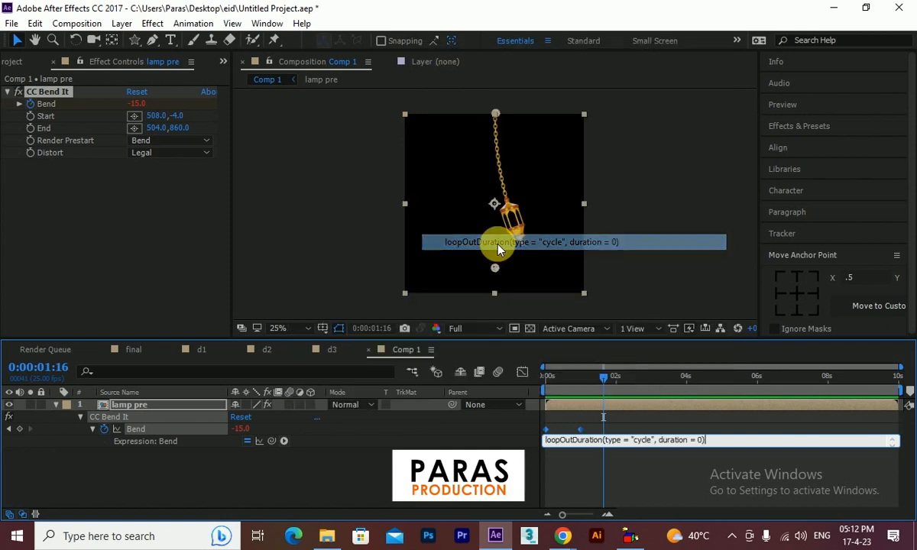
pyautogui.moveTo(557, 372)
pyautogui.mouseDown()
pyautogui.moveTo(573, 375)
pyautogui.moveTo(541, 377)
pyautogui.mouseUp()
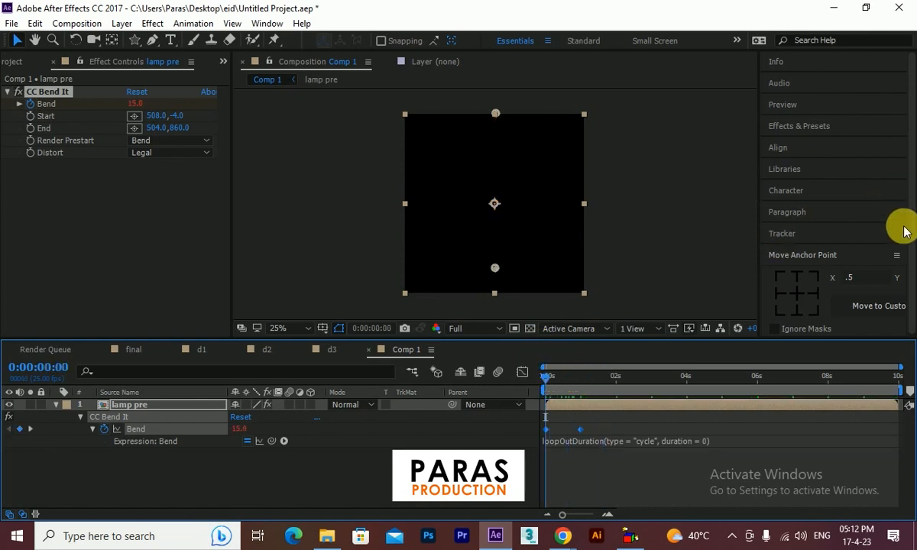
pyautogui.click(787, 105)
pyautogui.click(832, 124)
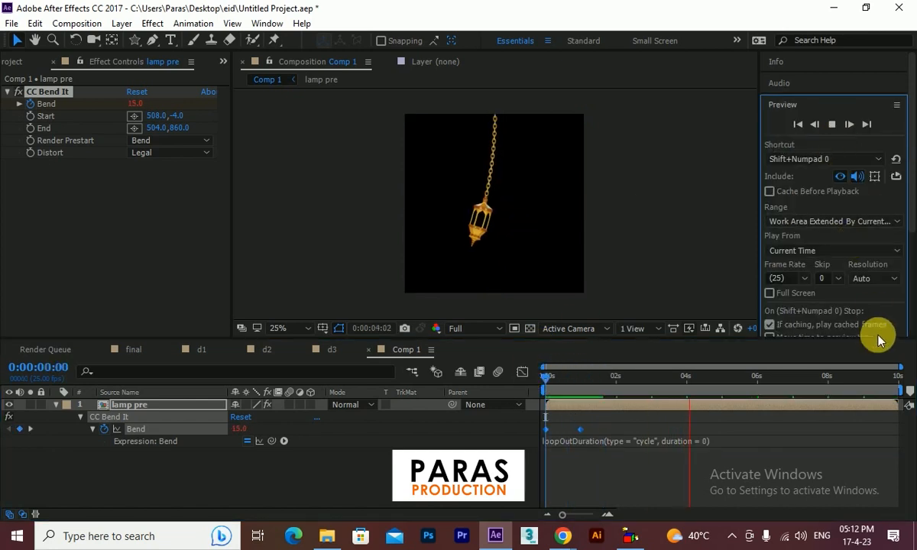
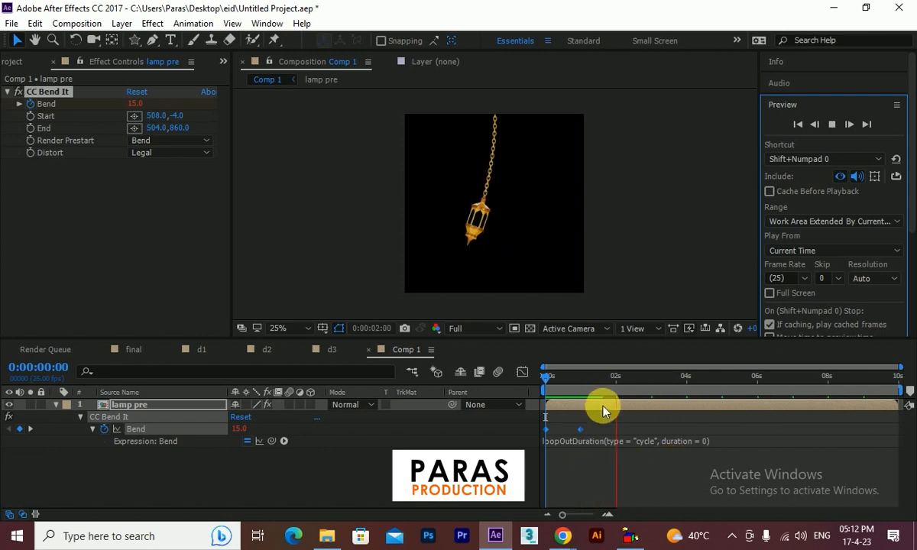
# Change the Bend expression's loop type from cycle to "pingpong" and preview the lantern's back-and-forth swing
pyautogui.click(612, 377)
pyautogui.click(618, 440)
pyautogui.click(621, 442)
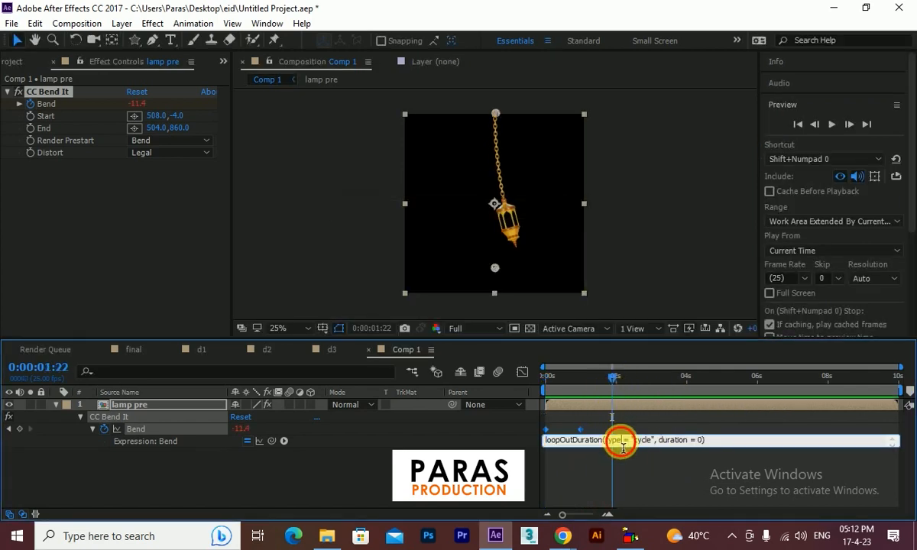
pyautogui.doubleClick(611, 443)
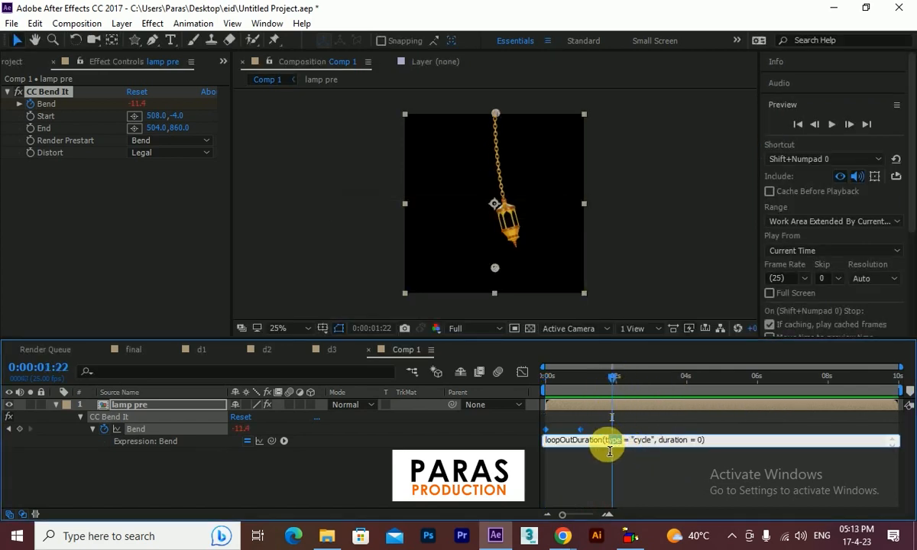
pyautogui.doubleClick(644, 449)
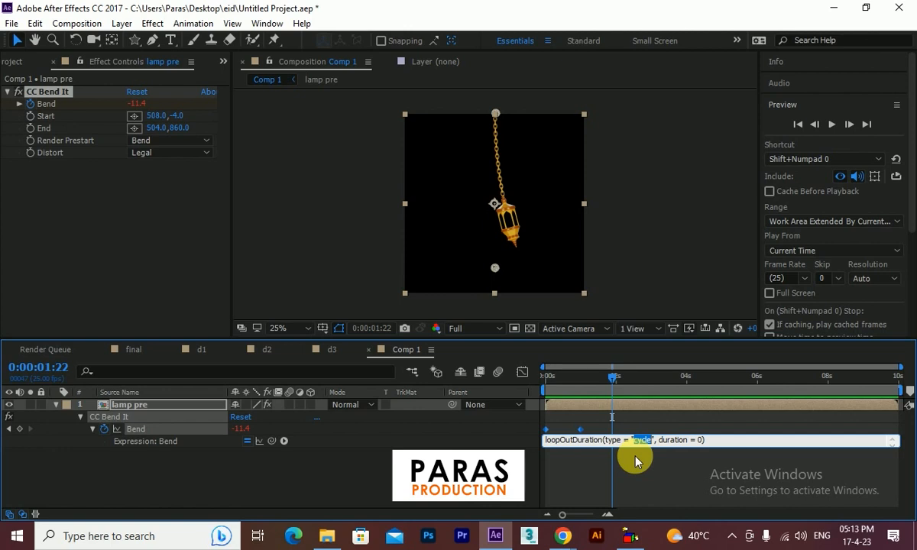
pyautogui.write('pingpong')
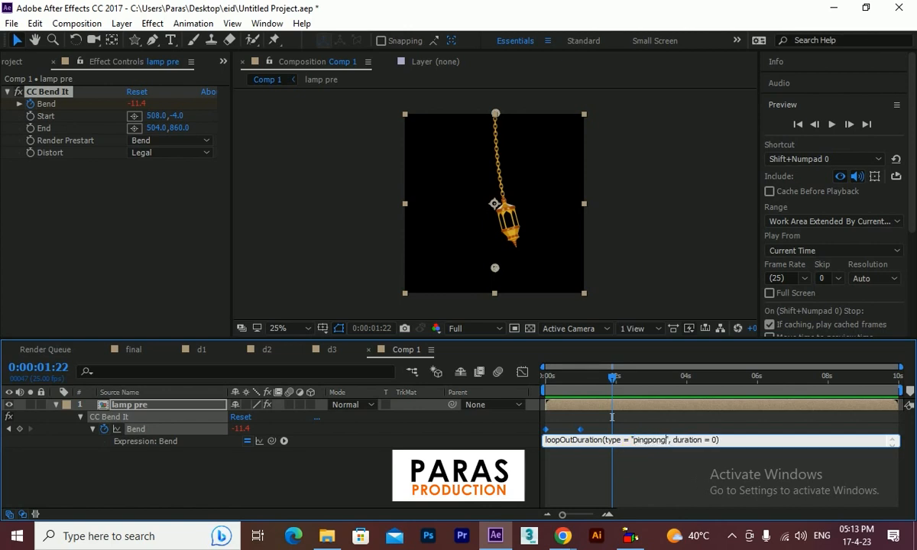
pyautogui.click(649, 489)
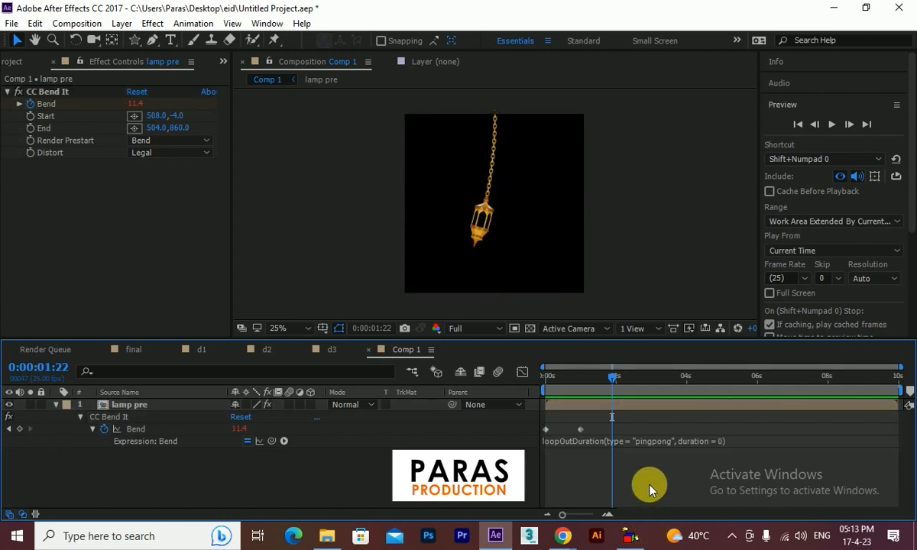
pyautogui.click(830, 126)
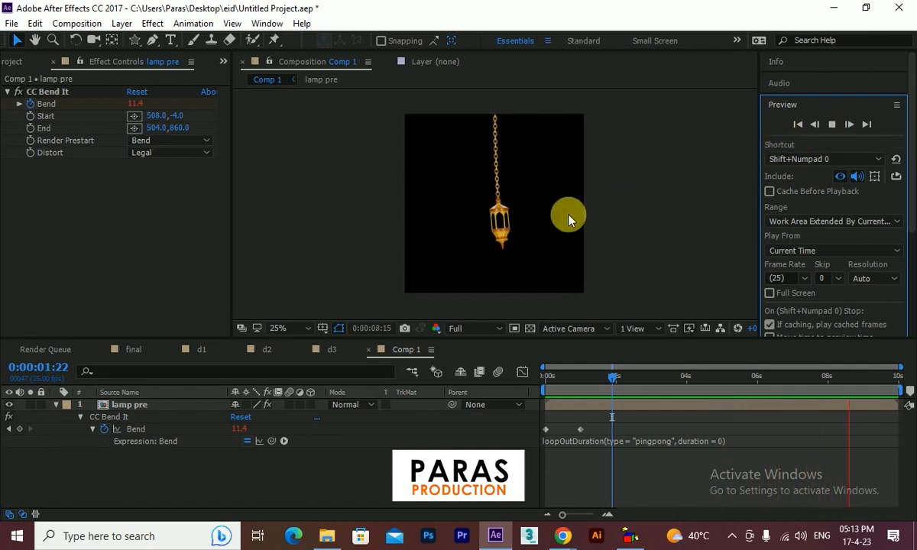
# Move the second Bend keyframe to just before the two-second mark and preview the slower swing from the start
pyautogui.click(604, 424)
pyautogui.press('Home')
pyautogui.click(831, 124)
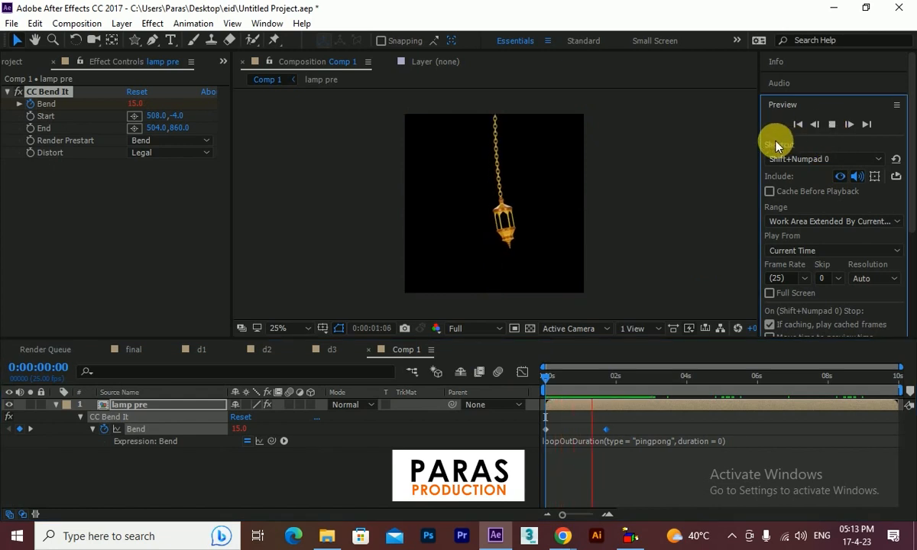
pyautogui.click(832, 126)
# Apply Easy Ease to both Bend keyframes on the lamp pre layer and preview the swing
pyautogui.moveTo(649, 422); pyautogui.dragTo(521, 436)
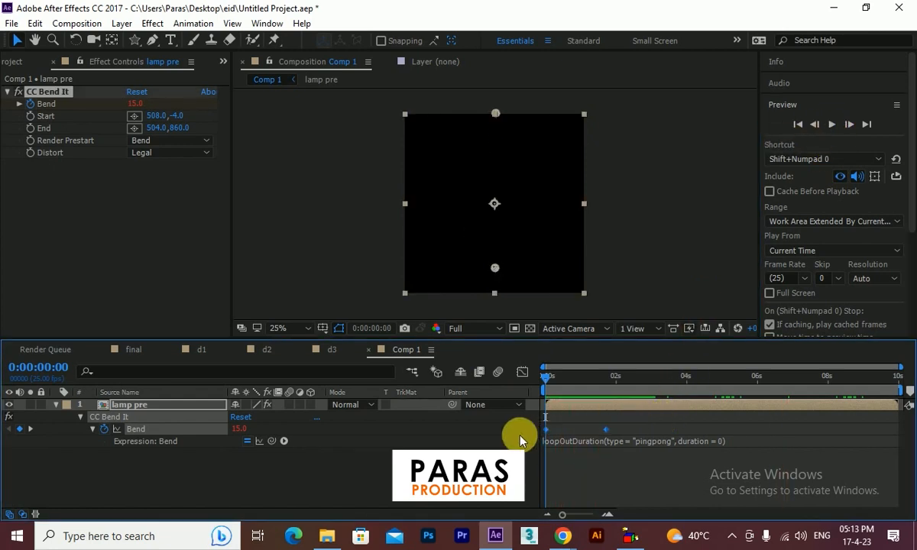
pyautogui.press('F9')
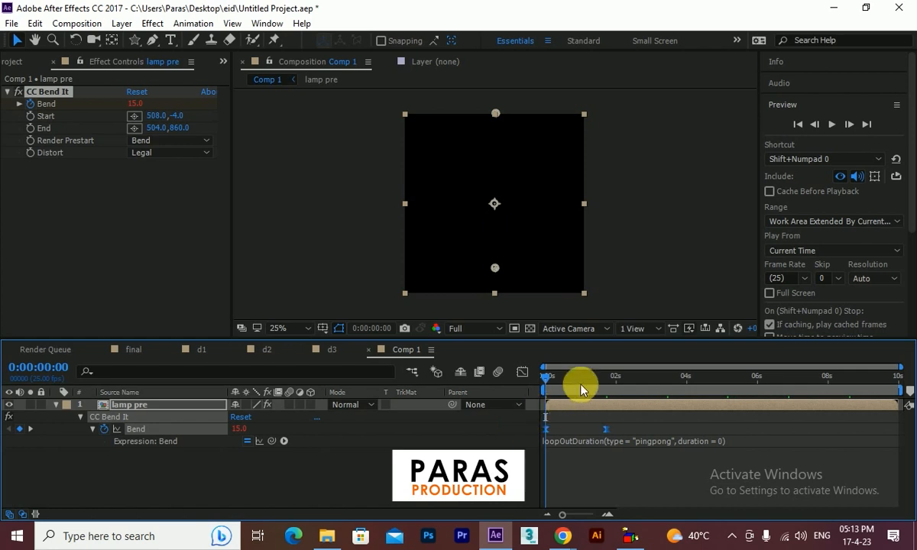
pyautogui.click(830, 125)
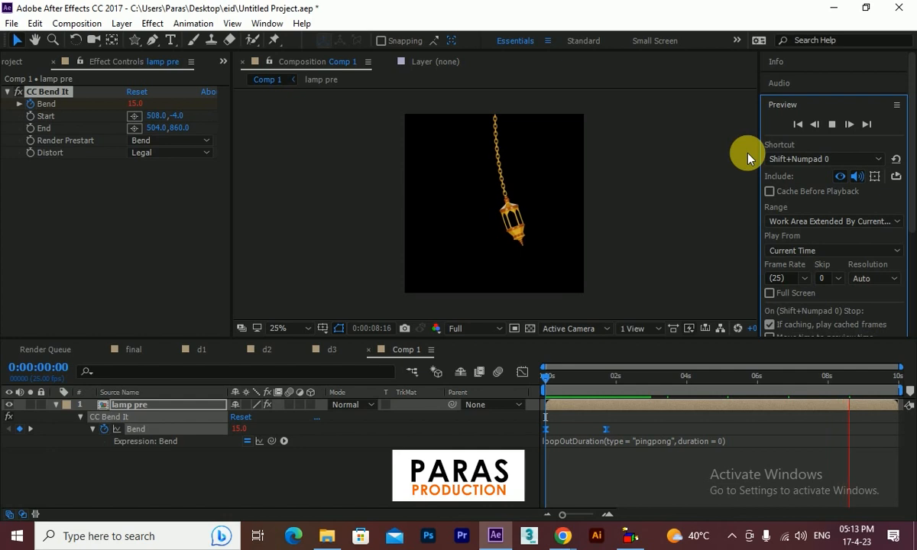
pyautogui.click(832, 128)
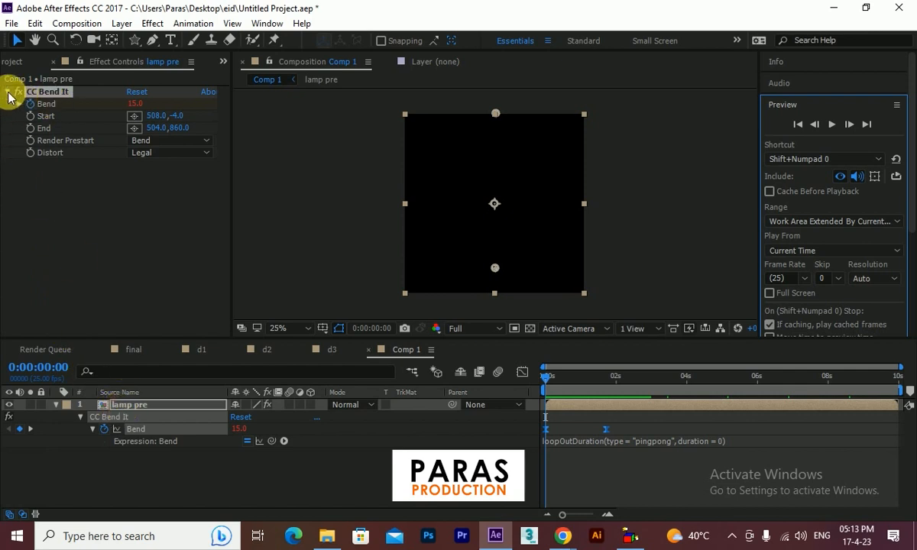
# Return to the final composition and rename Comp 1 as lamp in the project
pyautogui.click(136, 350)
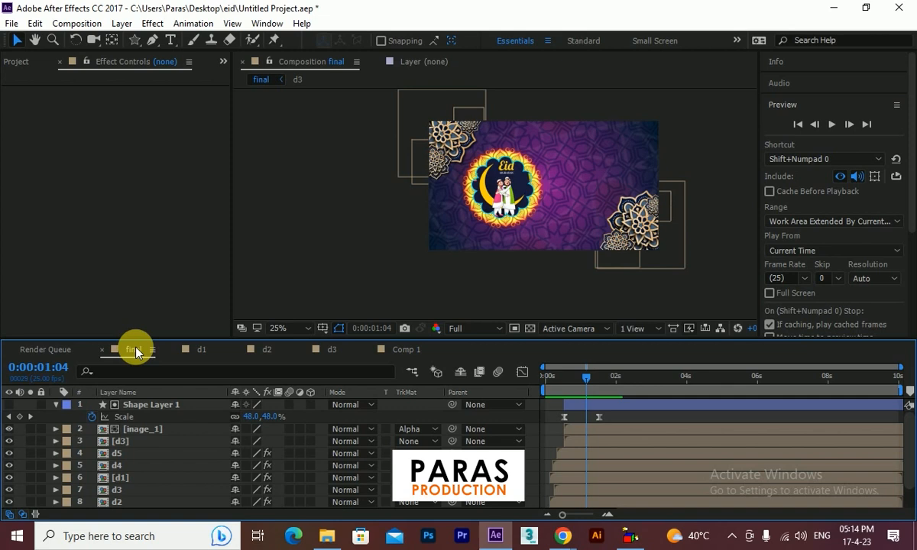
pyautogui.click(11, 61)
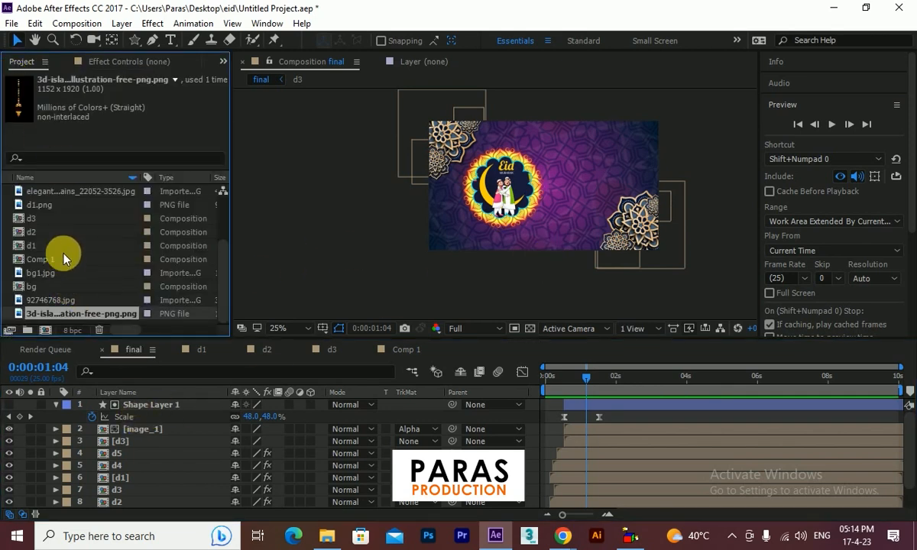
pyautogui.click(56, 220)
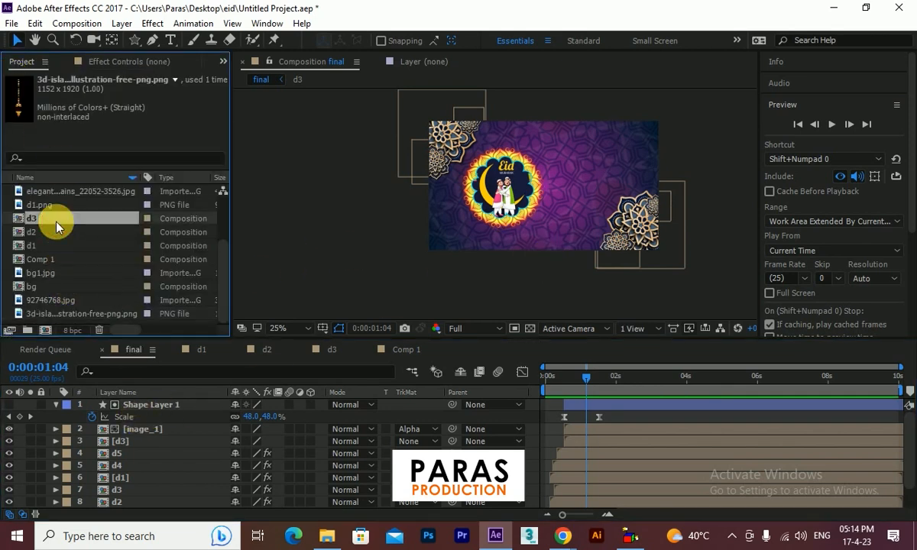
pyautogui.click(64, 262)
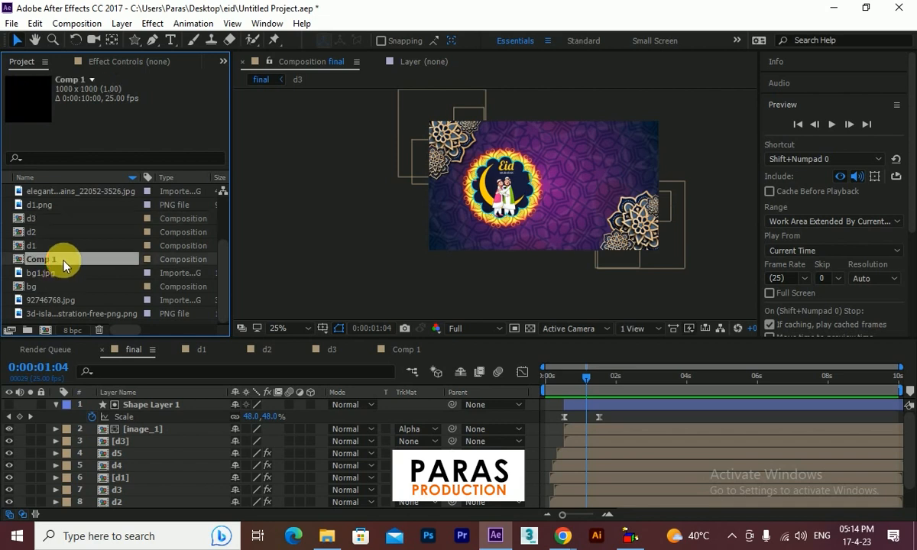
pyautogui.press('Return')
pyautogui.press('BackSpace')
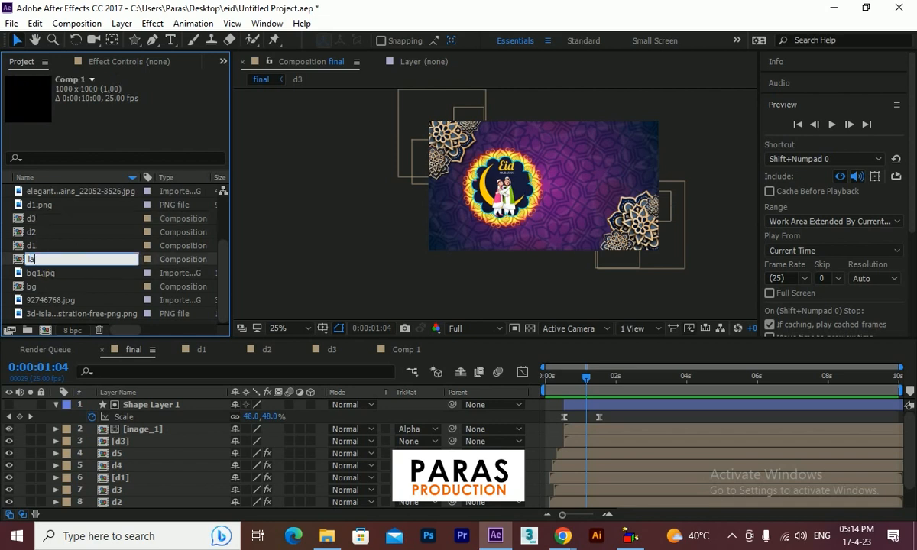
pyautogui.write('lamp')
pyautogui.press('Return')
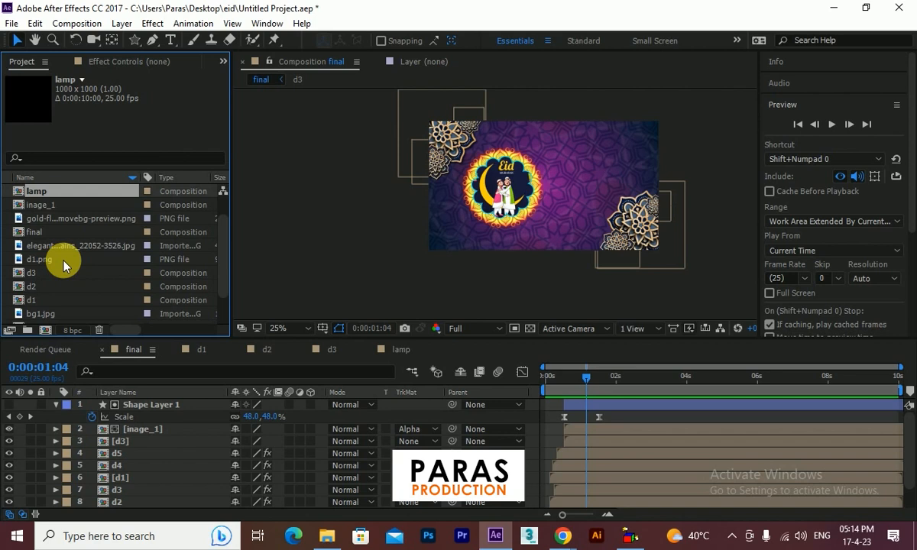
# Add the lamp composition as the top layer of final, scale it to 62%, and hang it near the frame's upper-right corner
pyautogui.moveTo(46, 192); pyautogui.dragTo(99, 408)
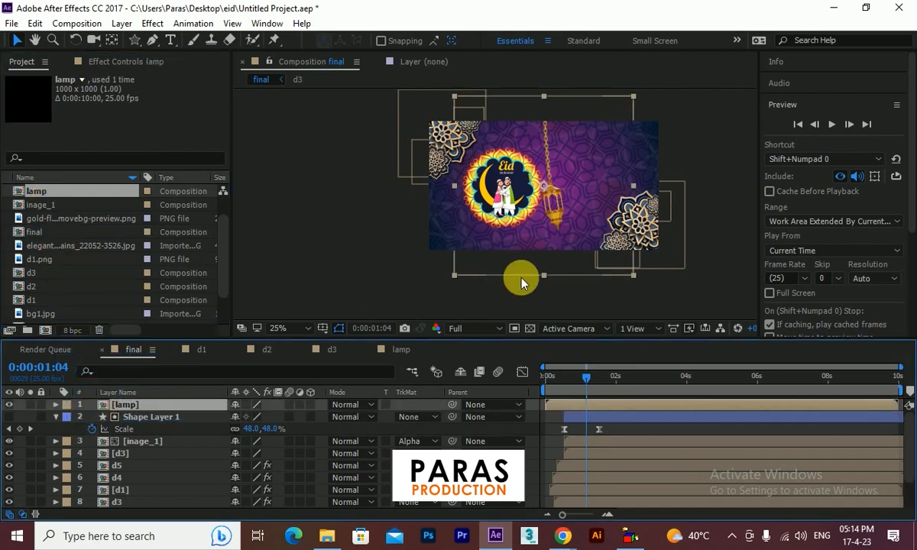
pyautogui.press('s')
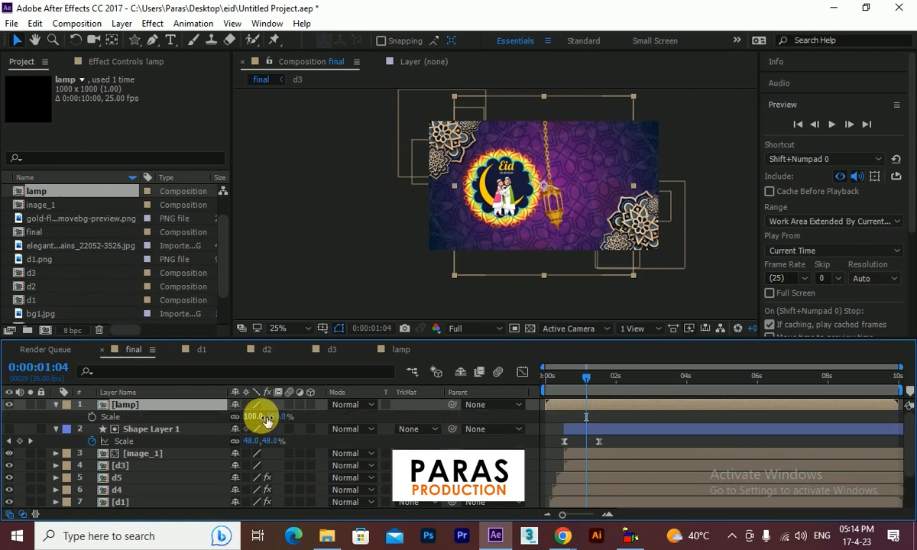
pyautogui.moveTo(264, 417); pyautogui.dragTo(254, 428)
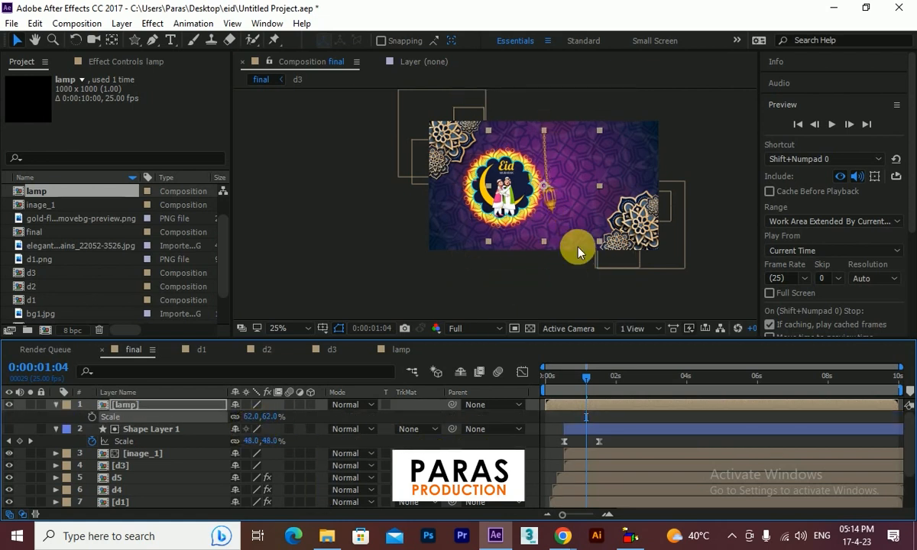
pyautogui.moveTo(552, 203); pyautogui.dragTo(641, 189)
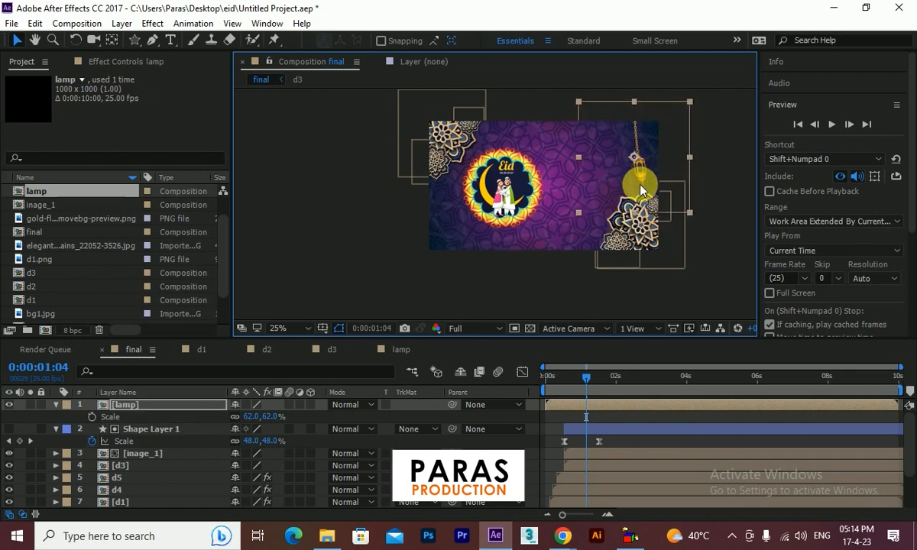
# Duplicate the lamp layer, hang the copy beside the flower picture's left edge, and place it just above the bg layer
pyautogui.click(131, 406)
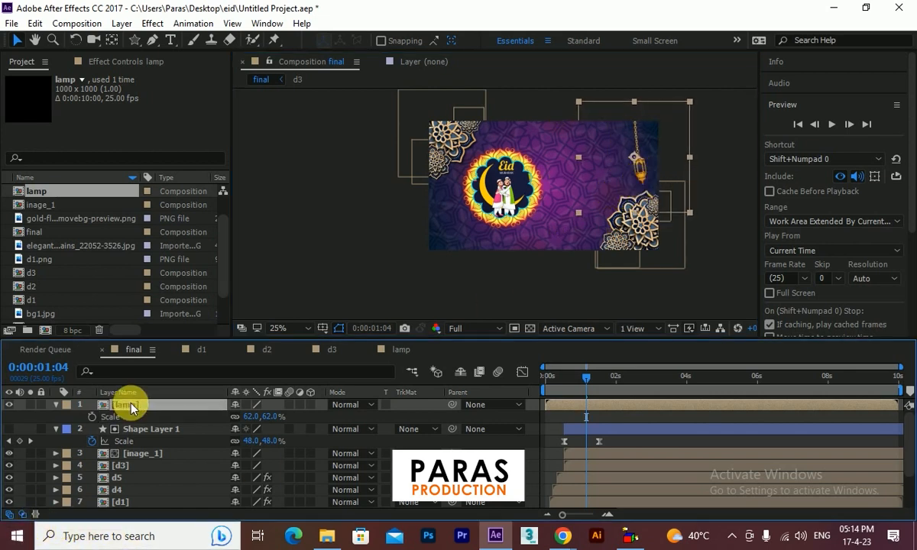
pyautogui.hotkey('ctrl', 'd')
pyautogui.moveTo(645, 167); pyautogui.dragTo(455, 211)
pyautogui.moveTo(126, 411); pyautogui.dragTo(148, 460)
# Delay the rear lamp layer's start to shortly after half a second, set its opacity to 50%, and preview
pyautogui.moveTo(551, 379); pyautogui.dragTo(579, 396)
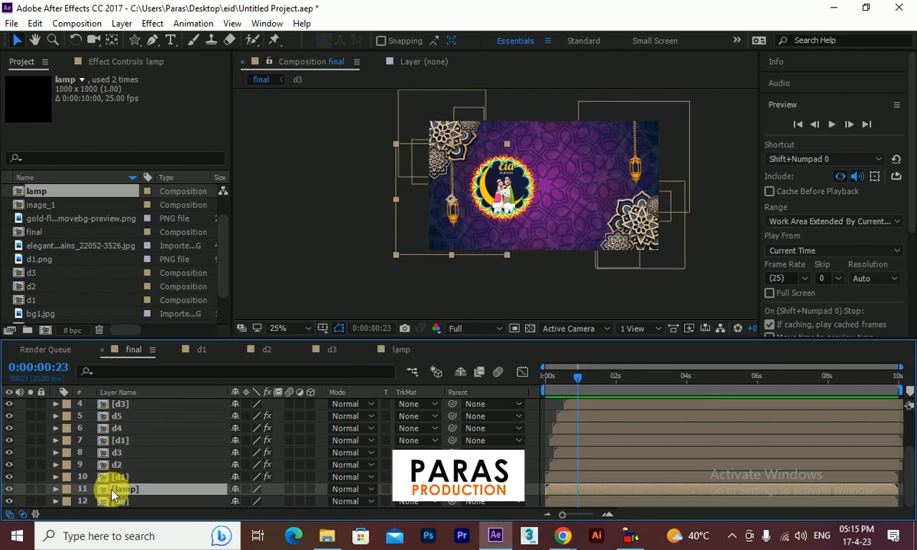
pyautogui.press('t')
pyautogui.press('space')
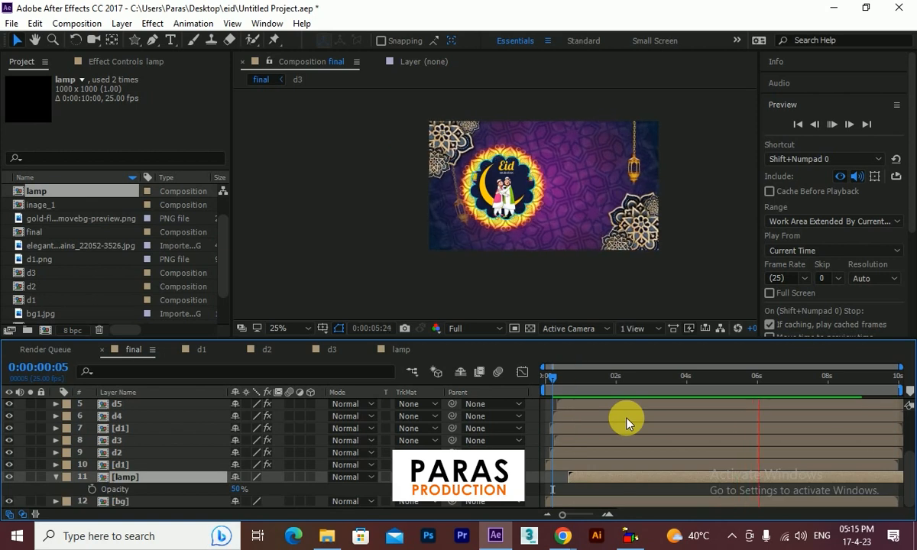
pyautogui.moveTo(602, 379); pyautogui.dragTo(622, 382)
pyautogui.click(56, 477)
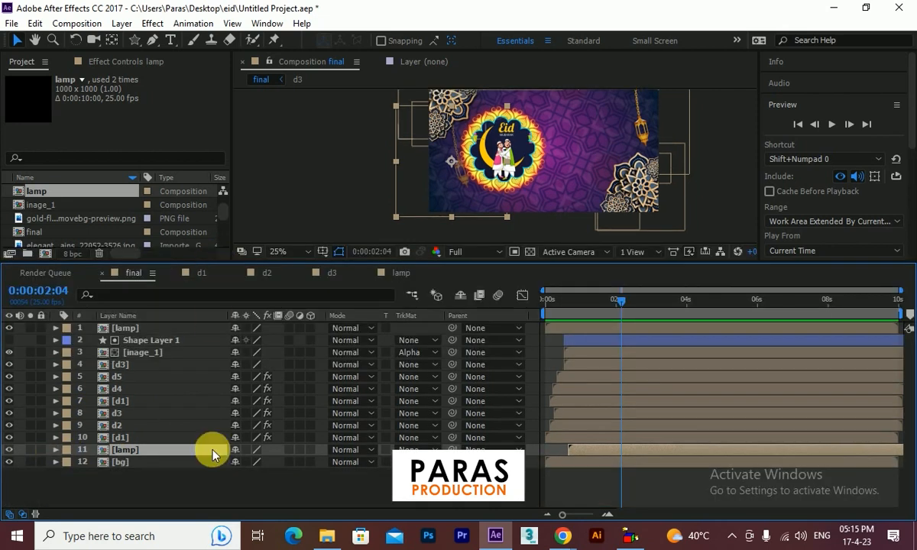
# Create a large white "Eid" text layer in the angelica font, right of the flower picture and directly beneath the top lamp layer
pyautogui.rightClick(211, 484)
pyautogui.moveTo(311, 350)
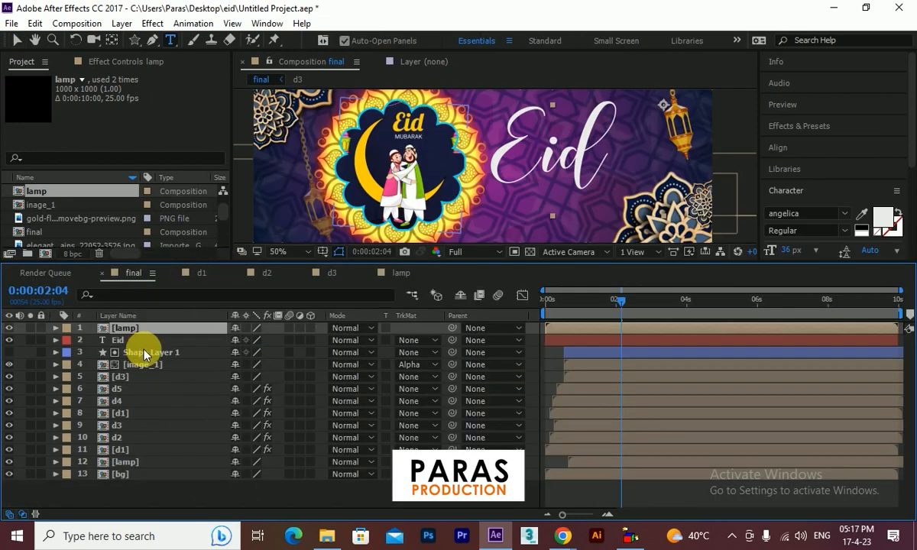
# Apply the 3D Fall Back Scramble & Blur text preset to the Eid layer at 0:00:00:00 and preview it
pyautogui.click(800, 129)
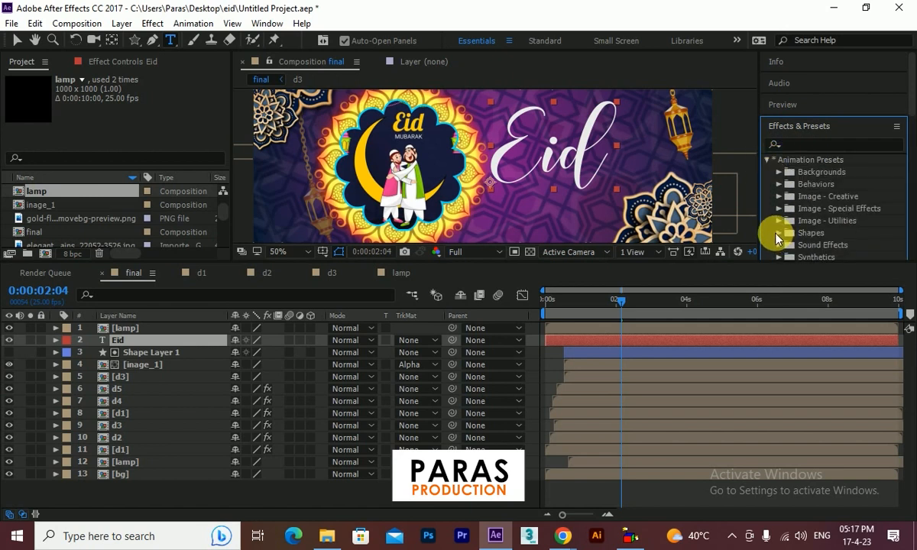
pyautogui.scroll(-1, 778, 234)
pyautogui.click(779, 249)
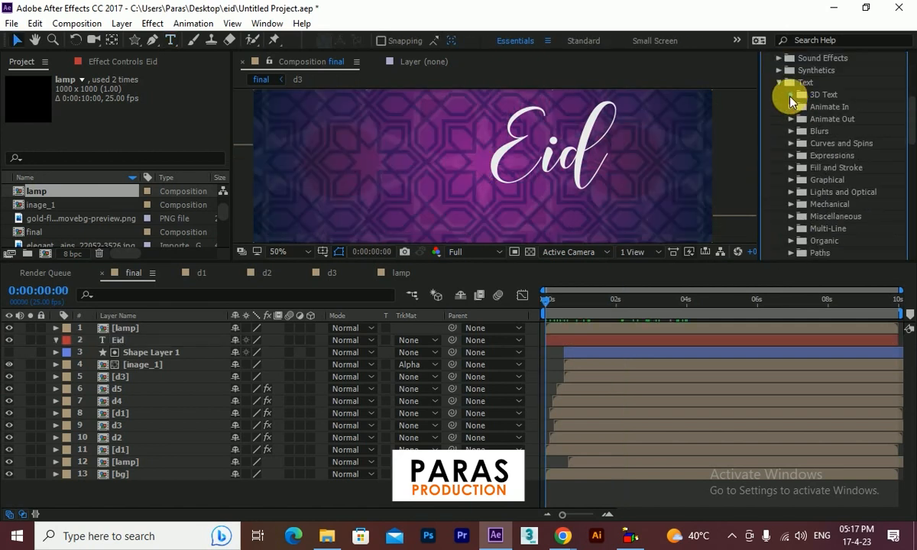
pyautogui.click(790, 94)
pyautogui.click(852, 170)
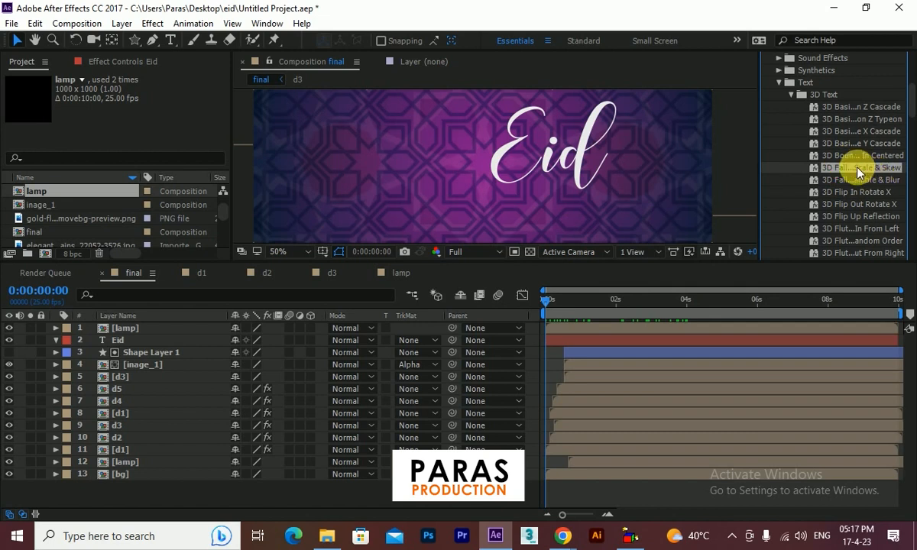
pyautogui.click(861, 180)
pyautogui.click(844, 192)
pyautogui.moveTo(856, 182); pyautogui.dragTo(275, 346)
pyautogui.press('space')
pyautogui.moveTo(577, 321); pyautogui.dragTo(543, 324)
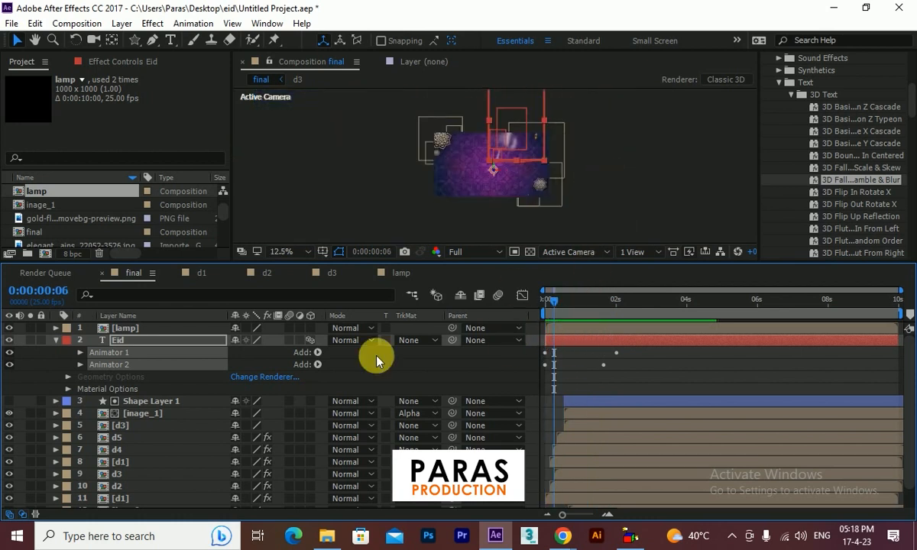
# Shift the Eid text layer to start at 0:00:01:08 and preview its entrance
pyautogui.moveTo(583, 342); pyautogui.dragTo(687, 346)
pyautogui.moveTo(575, 308)
pyautogui.mouseDown()
pyautogui.moveTo(618, 307)
pyautogui.moveTo(579, 307)
pyautogui.moveTo(593, 308)
pyautogui.mouseUp()
pyautogui.moveTo(646, 340); pyautogui.dragTo(605, 341)
pyautogui.press('space')
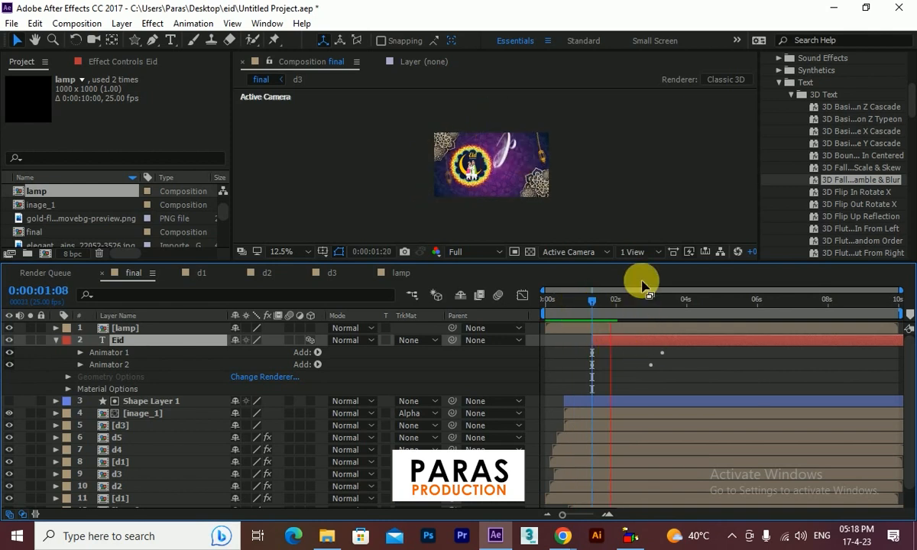
# Reveal the Eid layer's animator keyframes and apply Easy Ease to the ending ones
pyautogui.press('u')
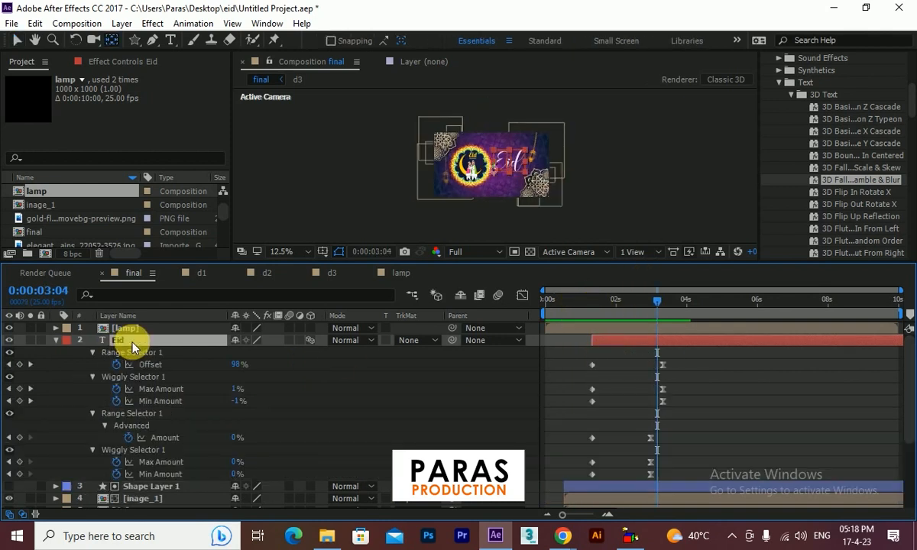
pyautogui.press('u')
pyautogui.press('u')
pyautogui.press('u')
pyautogui.press('u')
pyautogui.moveTo(656, 302); pyautogui.dragTo(615, 309)
pyautogui.moveTo(676, 348); pyautogui.dragTo(620, 474)
# Apply the Random Fade Up text preset to the MUBARAK layer at 0:00:02:04 and preview its entrance
pyautogui.click(621, 303)
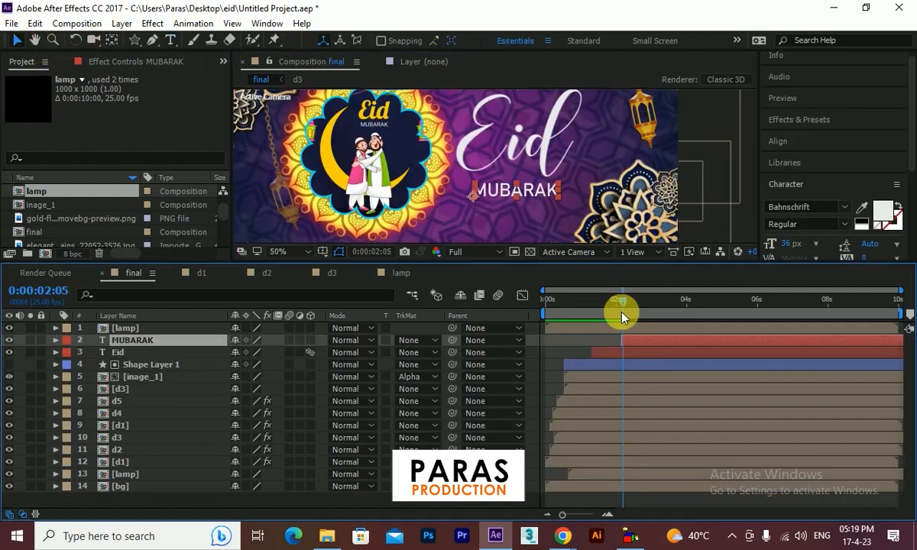
pyautogui.moveTo(620, 313); pyautogui.dragTo(620, 321)
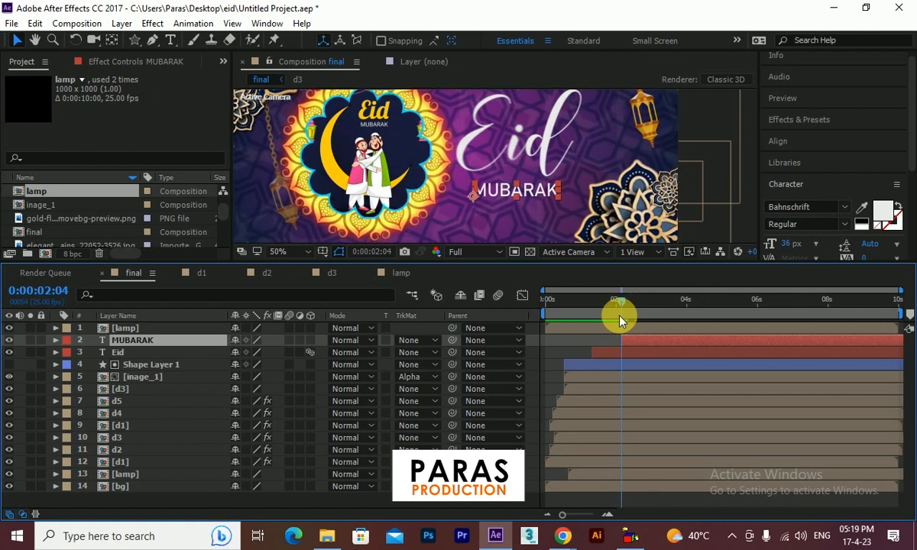
pyautogui.click(795, 120)
pyautogui.scroll(-1, 795, 207)
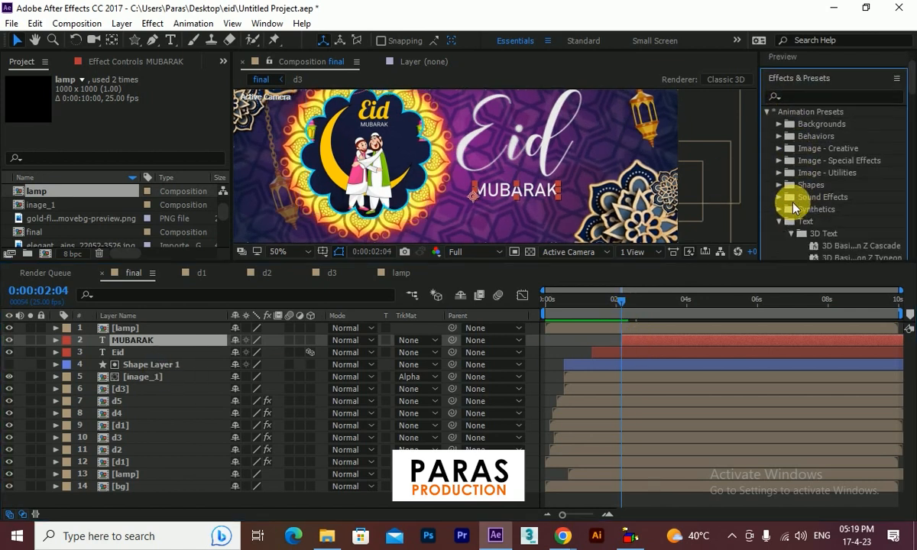
pyautogui.click(791, 233)
pyautogui.scroll(-1, 792, 234)
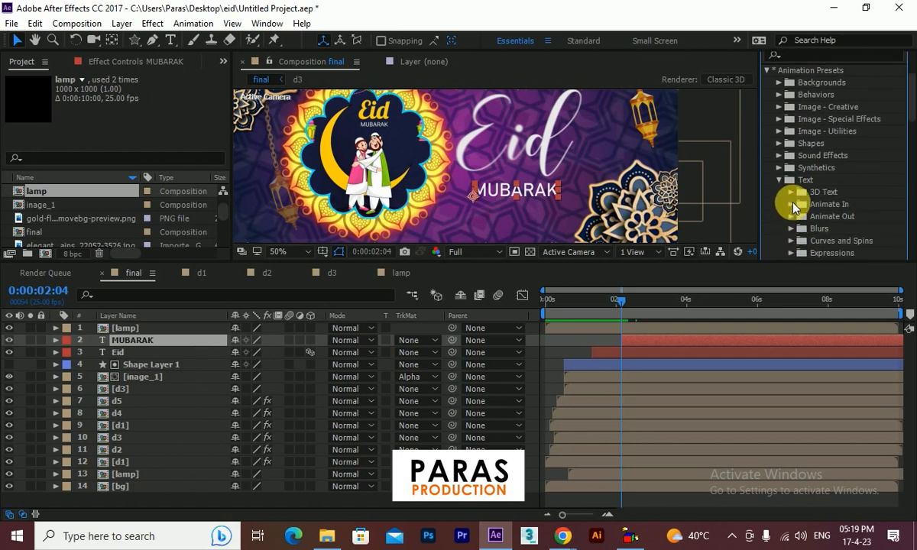
pyautogui.click(793, 202)
pyautogui.scroll(-4, 794, 204)
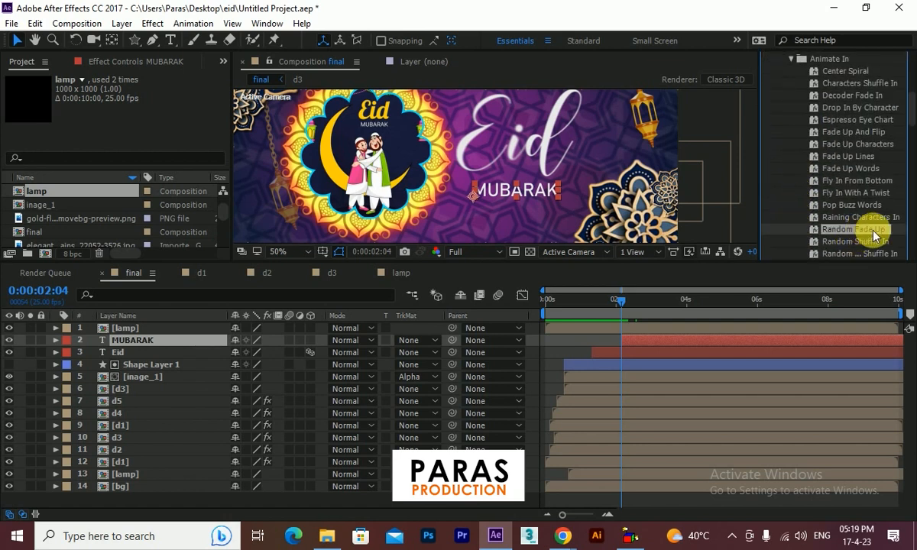
pyautogui.moveTo(862, 233); pyautogui.dragTo(153, 344)
pyautogui.moveTo(620, 293); pyautogui.dragTo(610, 298)
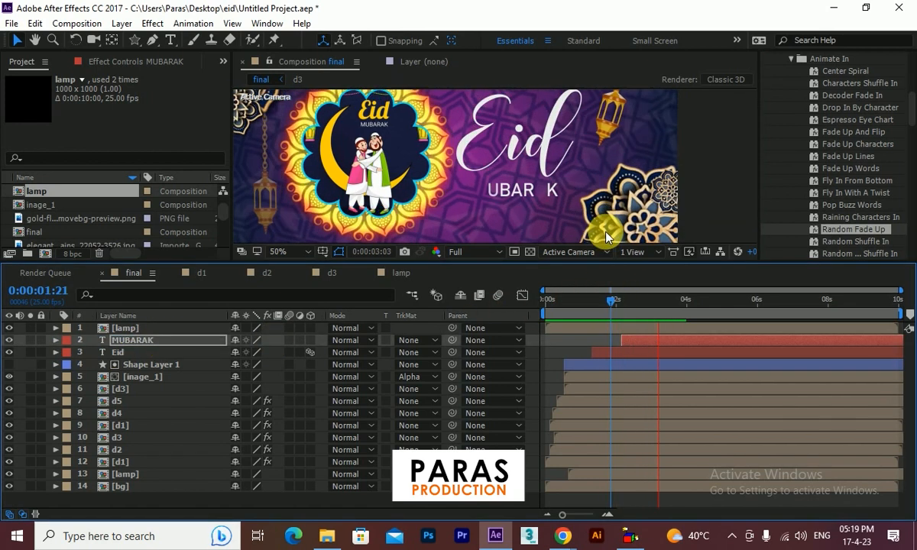
# Shift the MUBARAK text layer to start at 0:00:01:18 and preview the composition
pyautogui.click(608, 299)
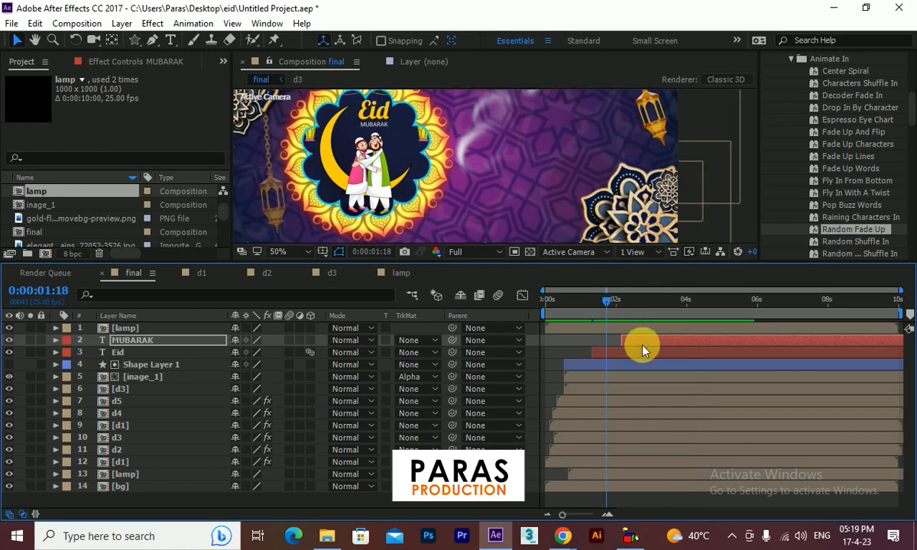
pyautogui.press('space')
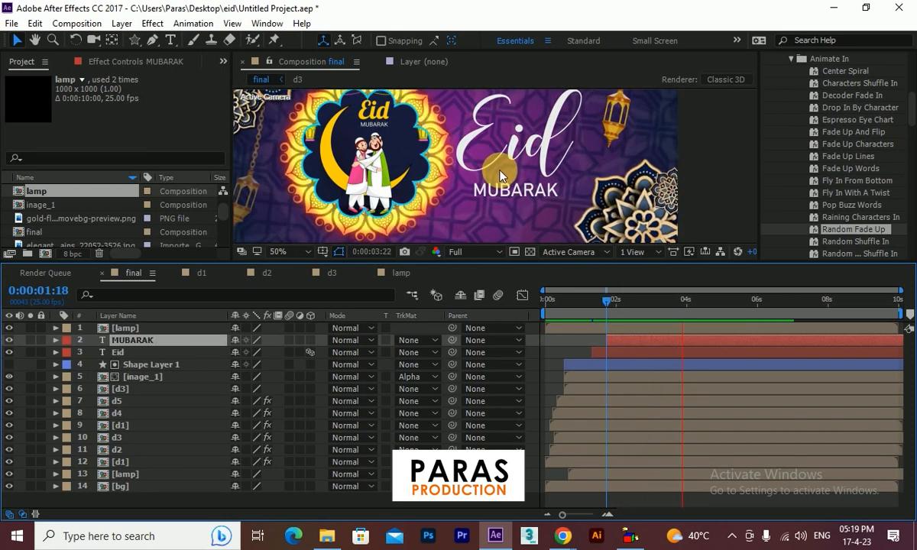
pyautogui.scroll(-2, 501, 173)
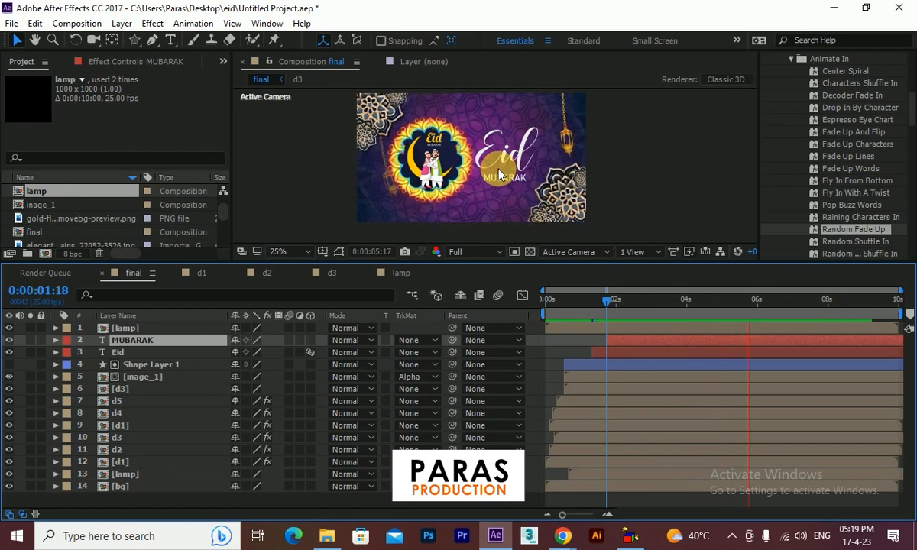
pyautogui.moveTo(607, 301); pyautogui.dragTo(563, 316)
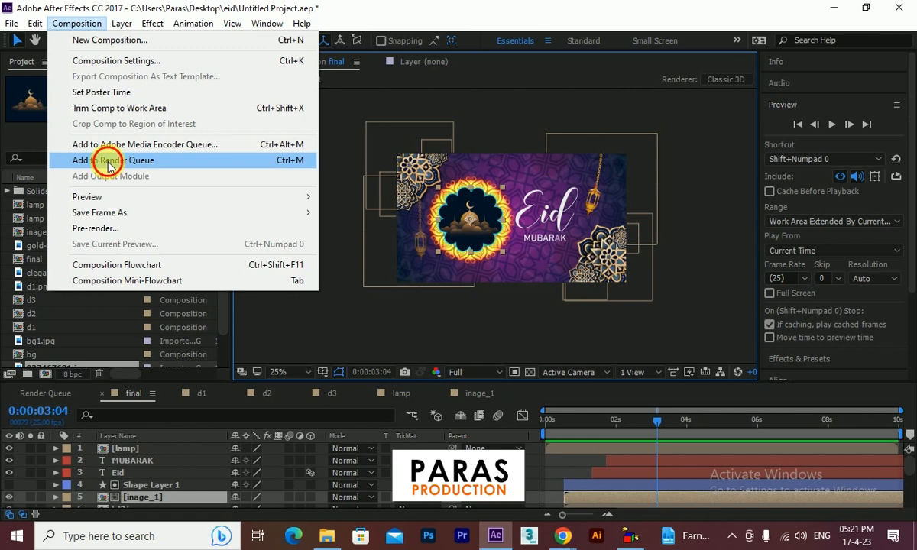
# Add the final composition to the render queue, set its output format to QuickTime, and open the output destination for editing
pyautogui.click(126, 159)
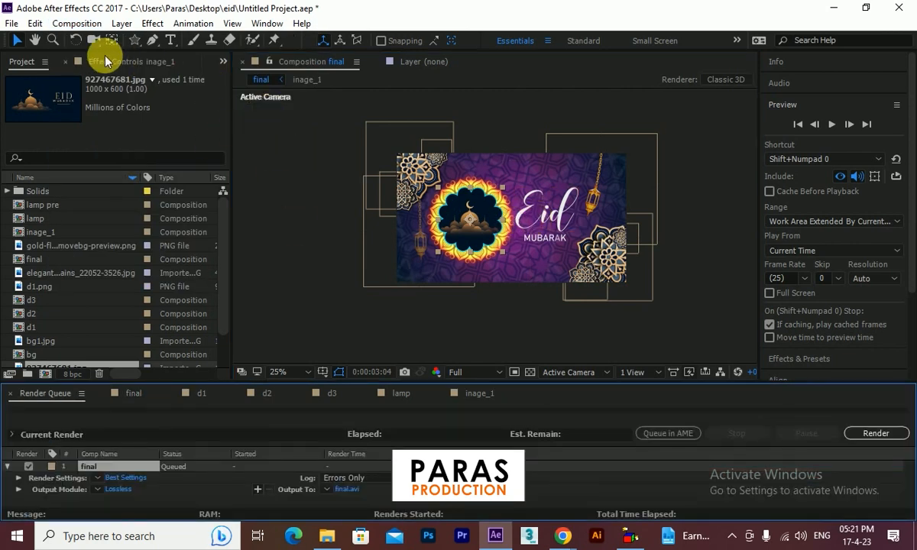
pyautogui.click(123, 490)
pyautogui.moveTo(850, 76); pyautogui.dragTo(323, 54)
pyautogui.click(397, 120)
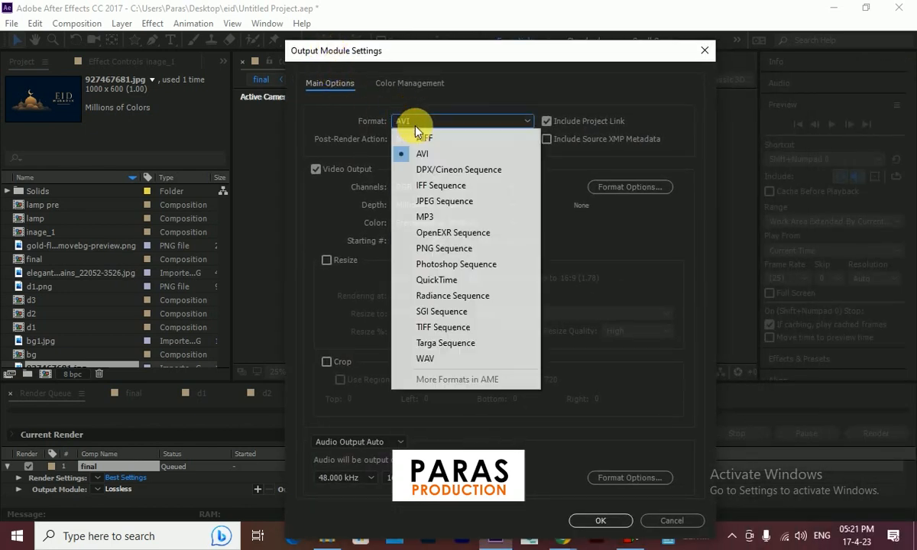
pyautogui.click(452, 281)
pyautogui.click(600, 521)
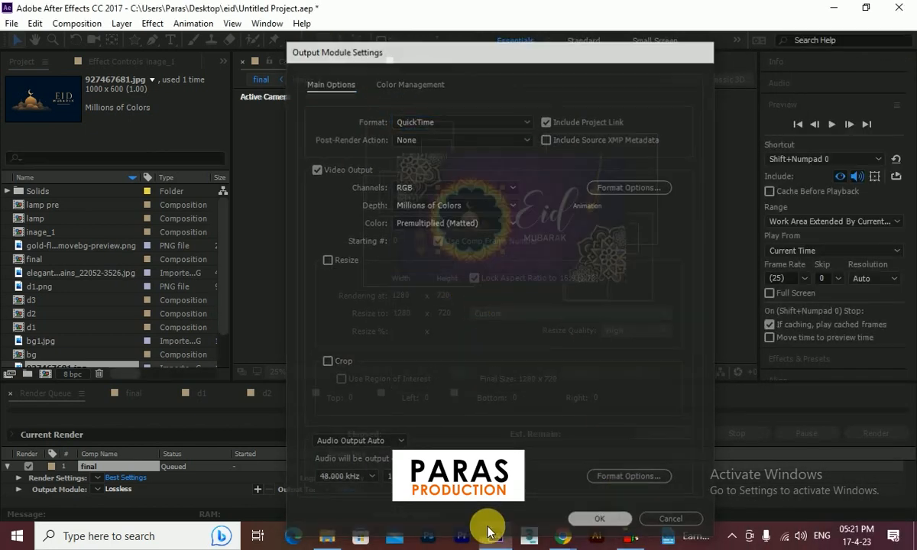
pyautogui.click(344, 489)
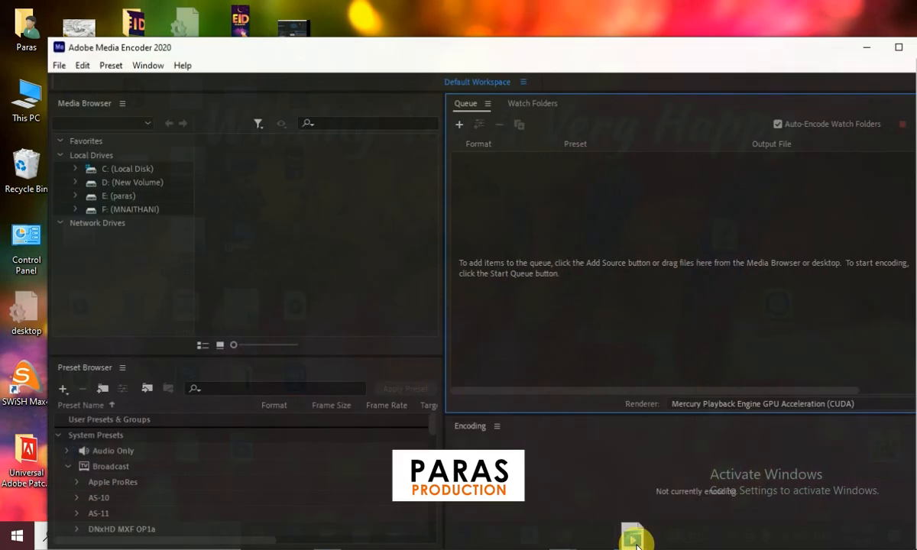
# In Media Encoder, queue final.mov as H.264 with the Mobile Device 480p SD Wide preset, match its video settings to the source, and start encoding
pyautogui.moveTo(240, 458); pyautogui.dragTo(607, 290)
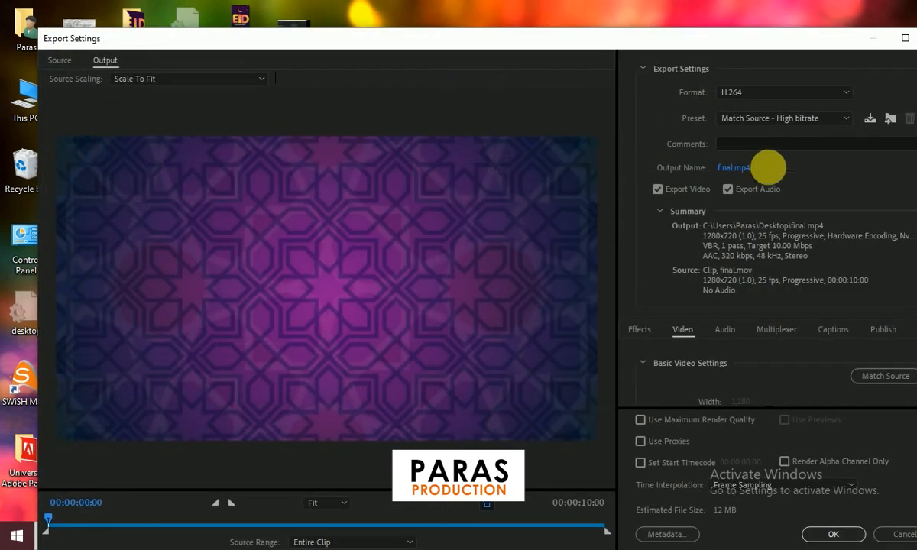
pyautogui.click(788, 119)
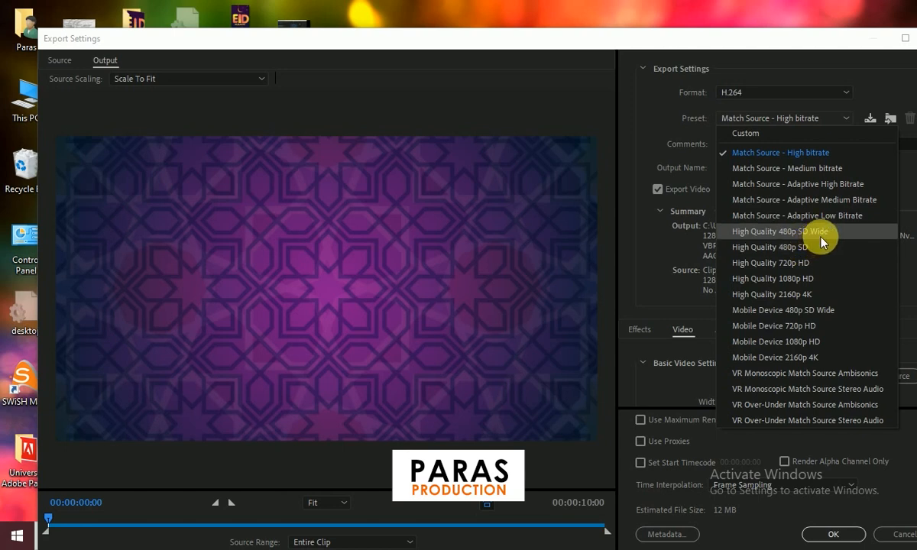
pyautogui.click(840, 314)
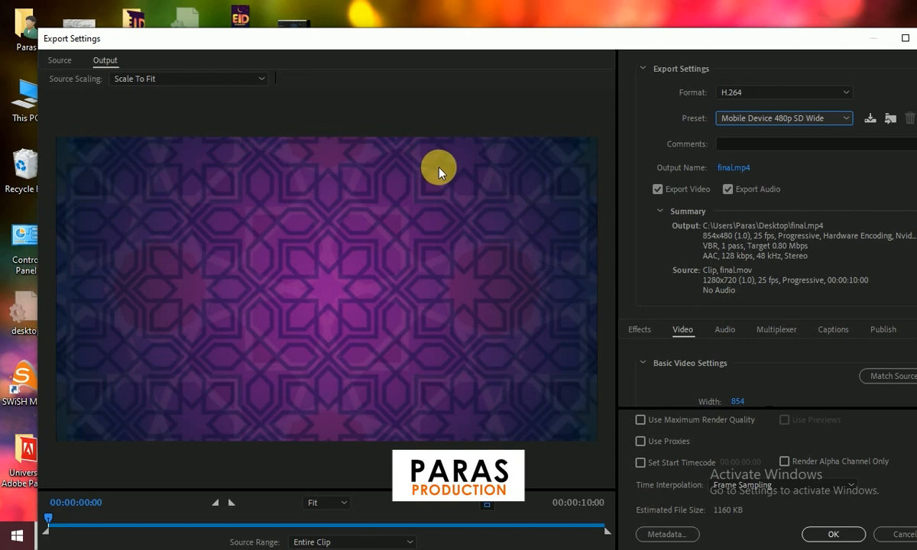
pyautogui.moveTo(771, 48); pyautogui.dragTo(692, 46)
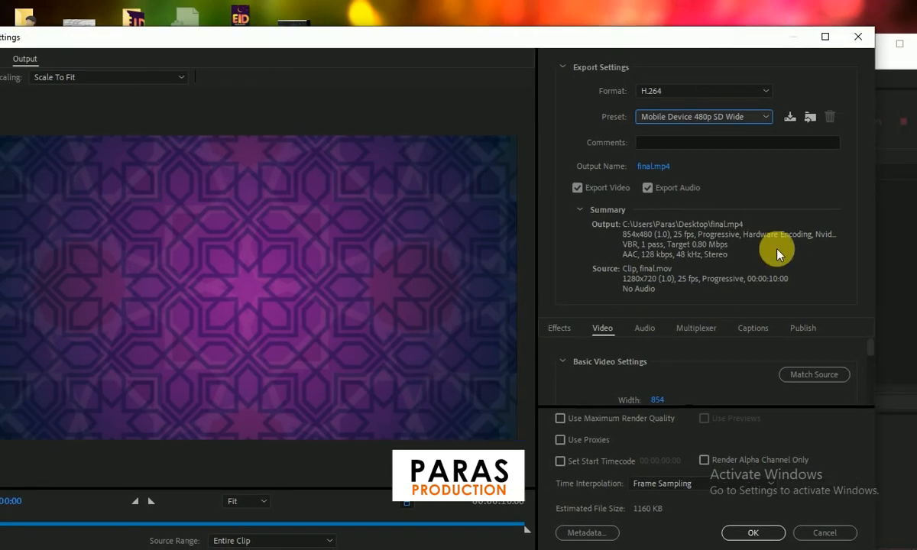
pyautogui.click(803, 375)
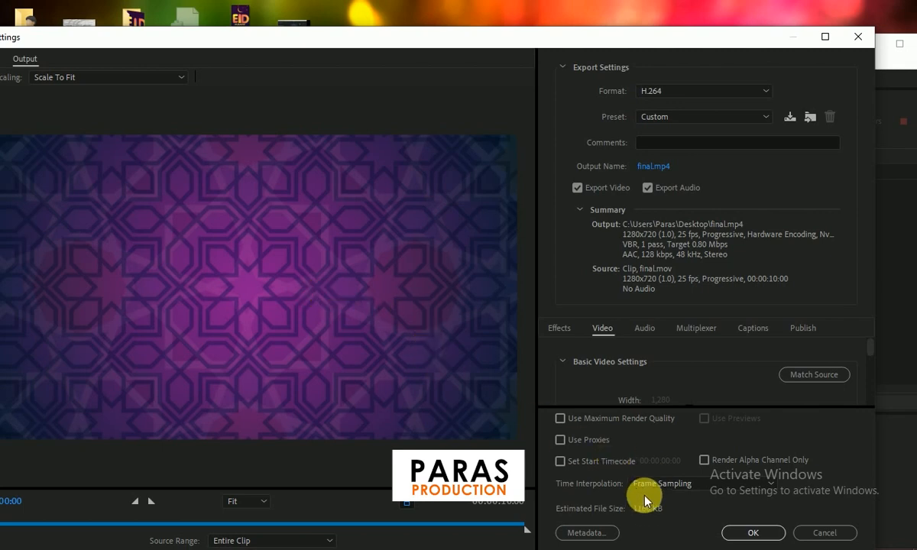
pyautogui.click(752, 533)
pyautogui.click(841, 114)
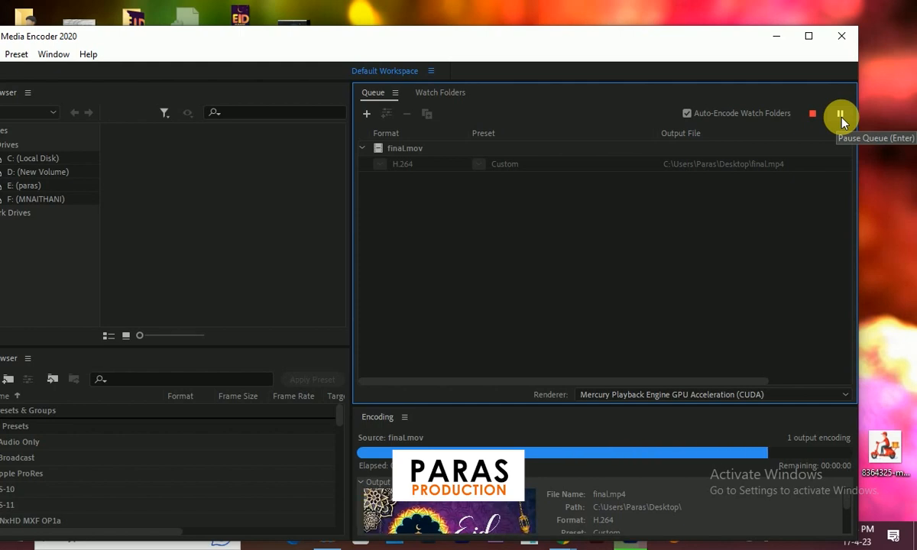
# Close Media Encoder and play the exported final.mp4 from the desktop in a maximized VLC media player
pyautogui.click(840, 42)
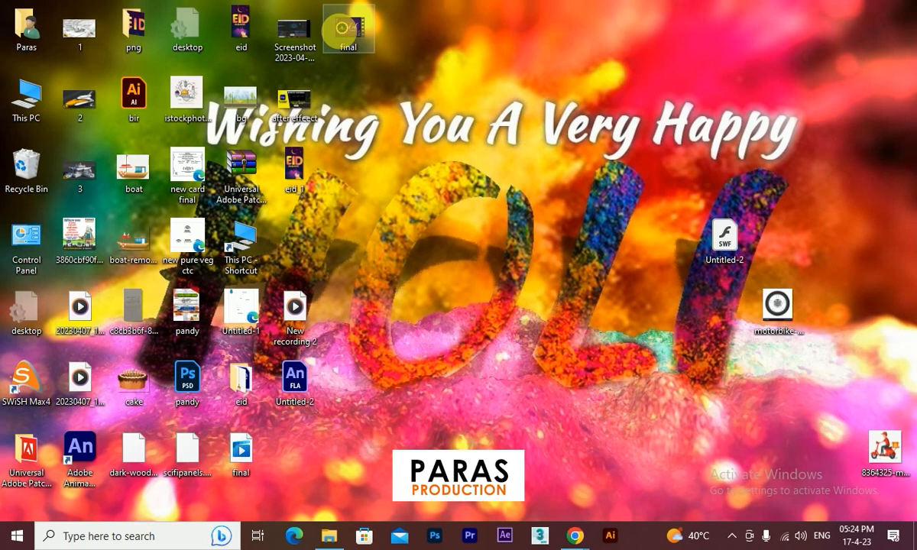
pyautogui.rightClick(341, 32)
pyautogui.moveTo(501, 122)
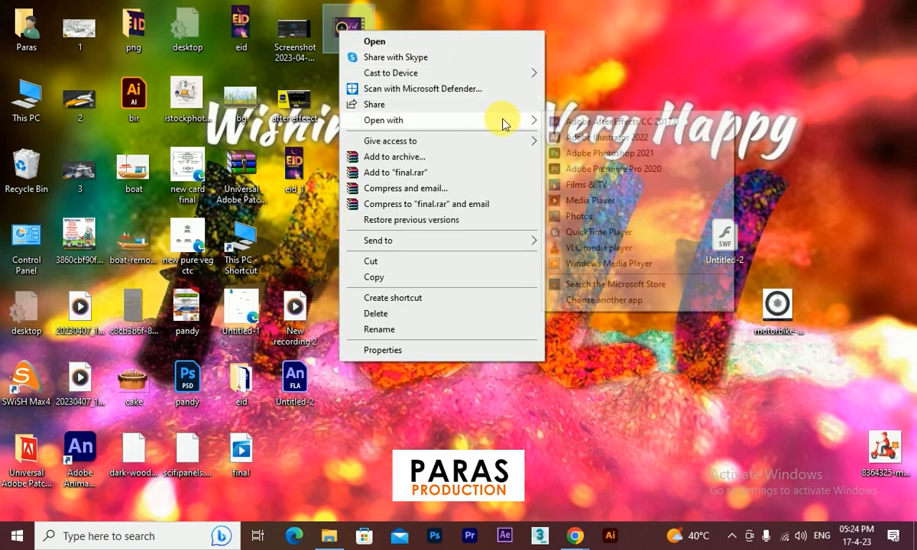
pyautogui.click(579, 247)
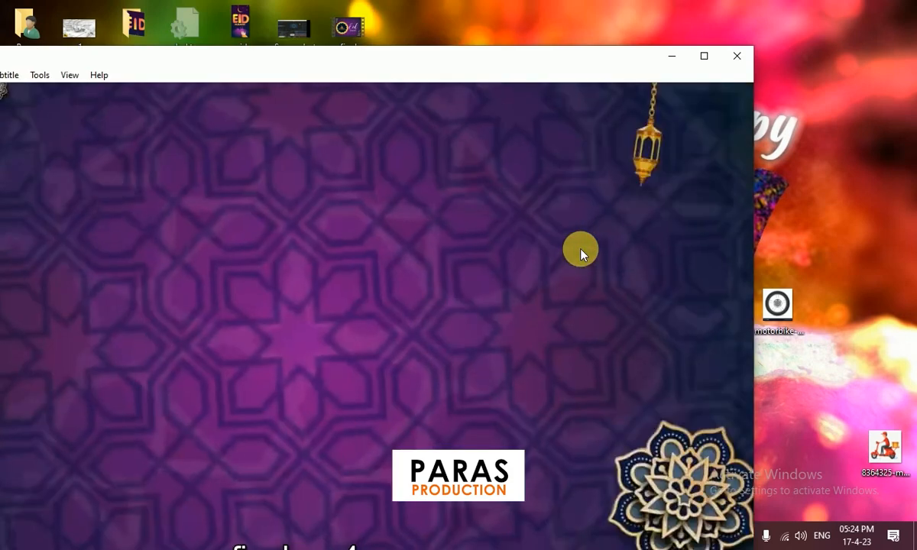
pyautogui.click(703, 55)
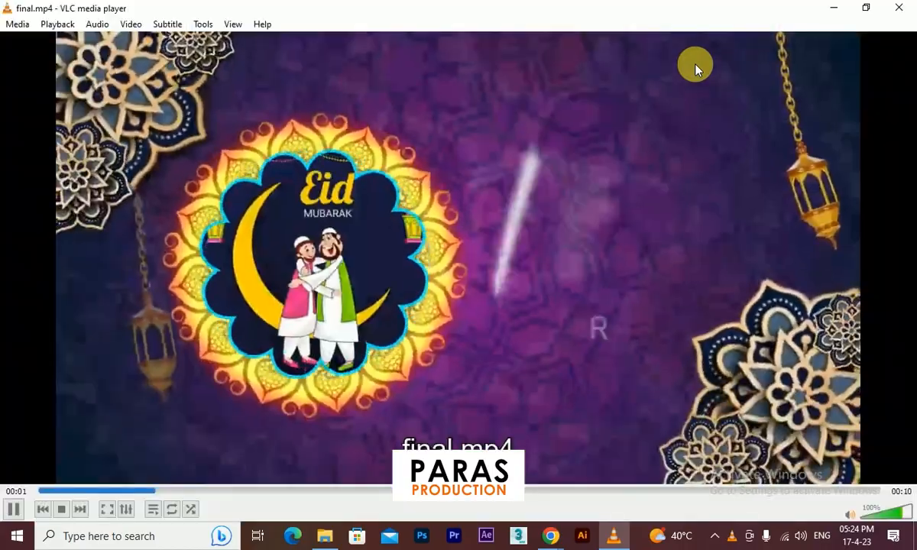